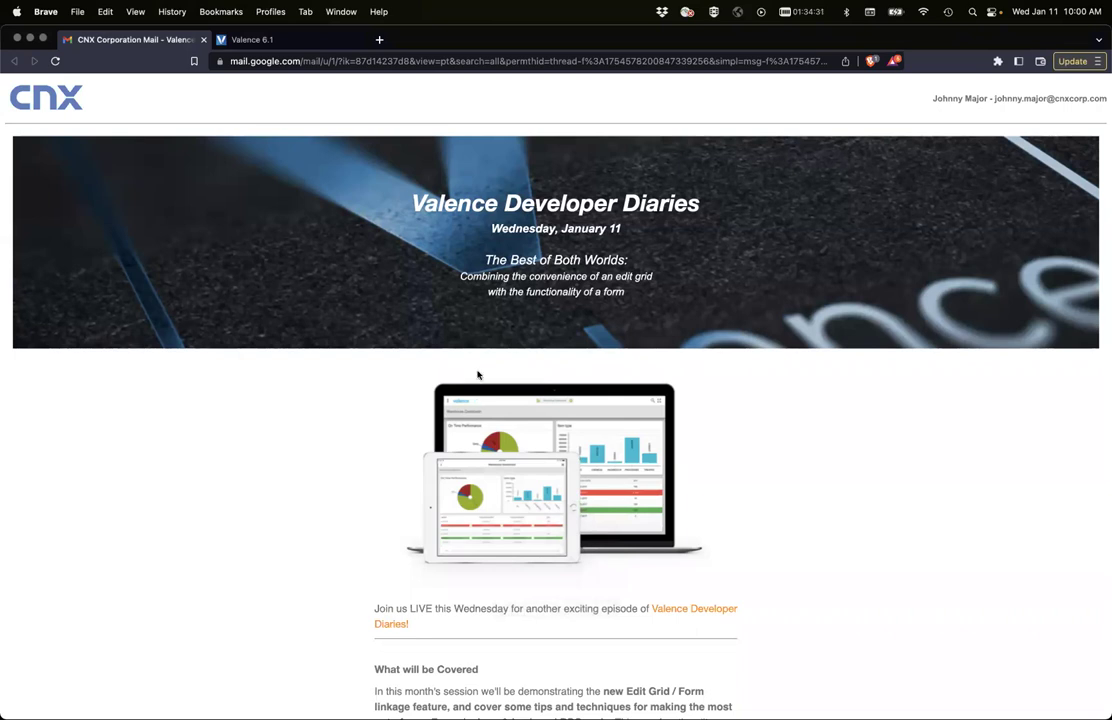
Glance at the Valence 6.1 tab, then go back to the Valence Developer Diaries email in Gmail
{"action": "left_click", "coordinate": [297, 38]}
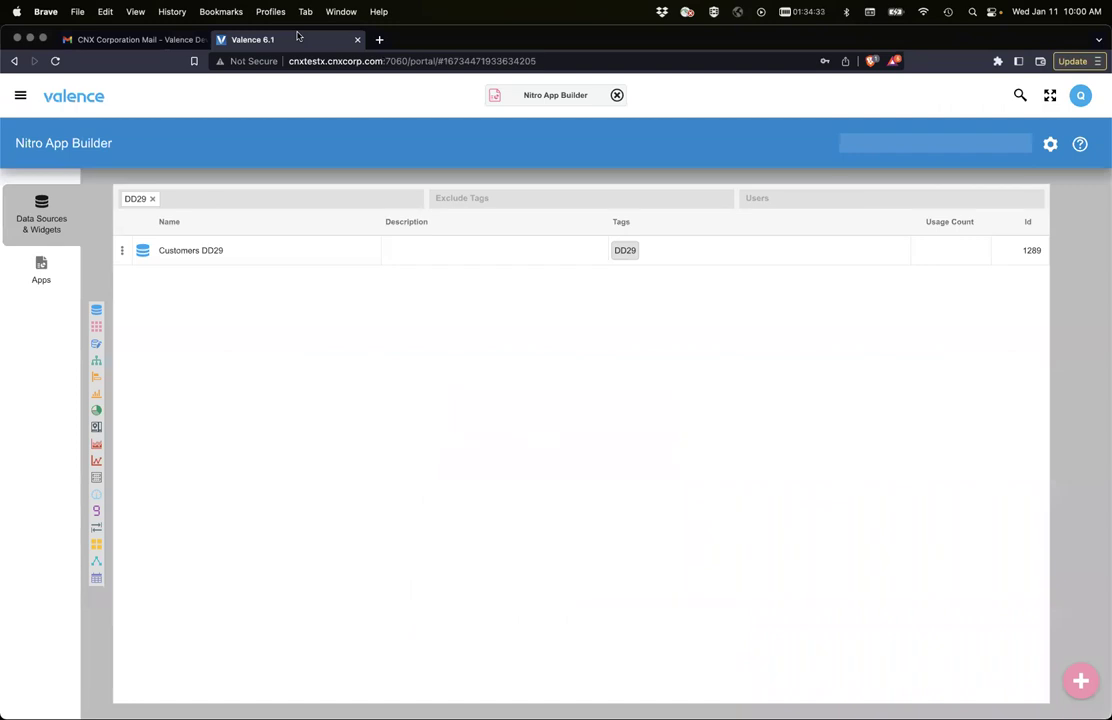
{"action": "left_click", "coordinate": [117, 42]}
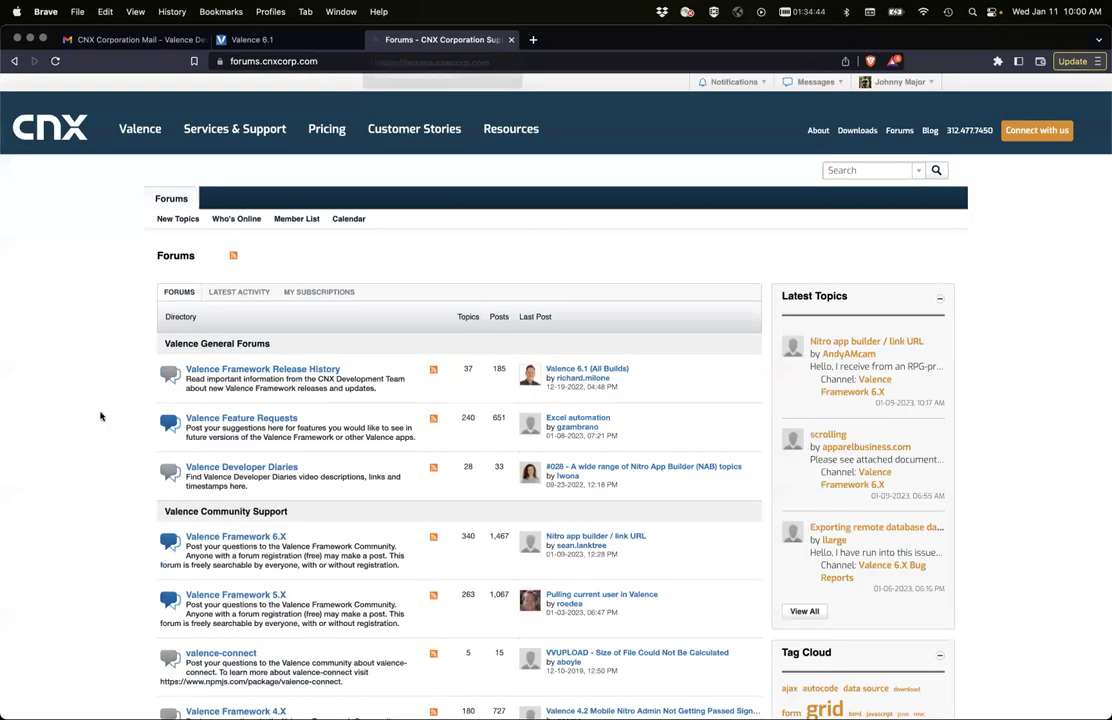
Read the Valence 6.1 (All Builds) topic under Valence Framework Release History, then return to the Developer Diaries email
{"action": "left_click", "coordinate": [230, 370]}
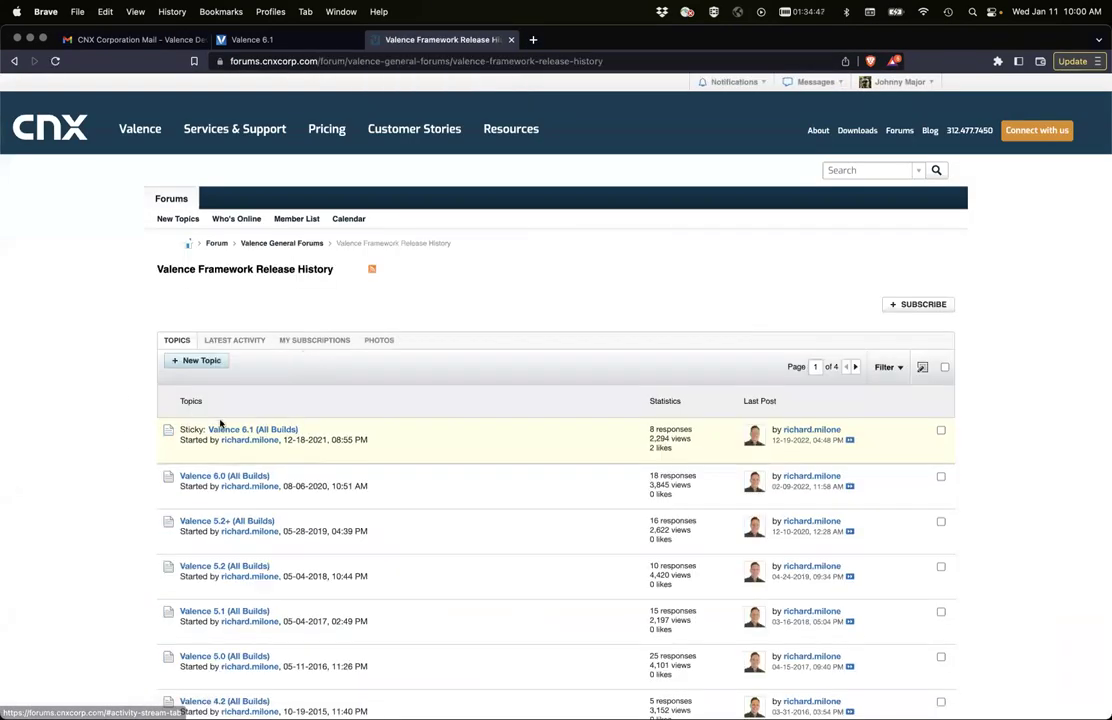
{"action": "left_click", "coordinate": [220, 431]}
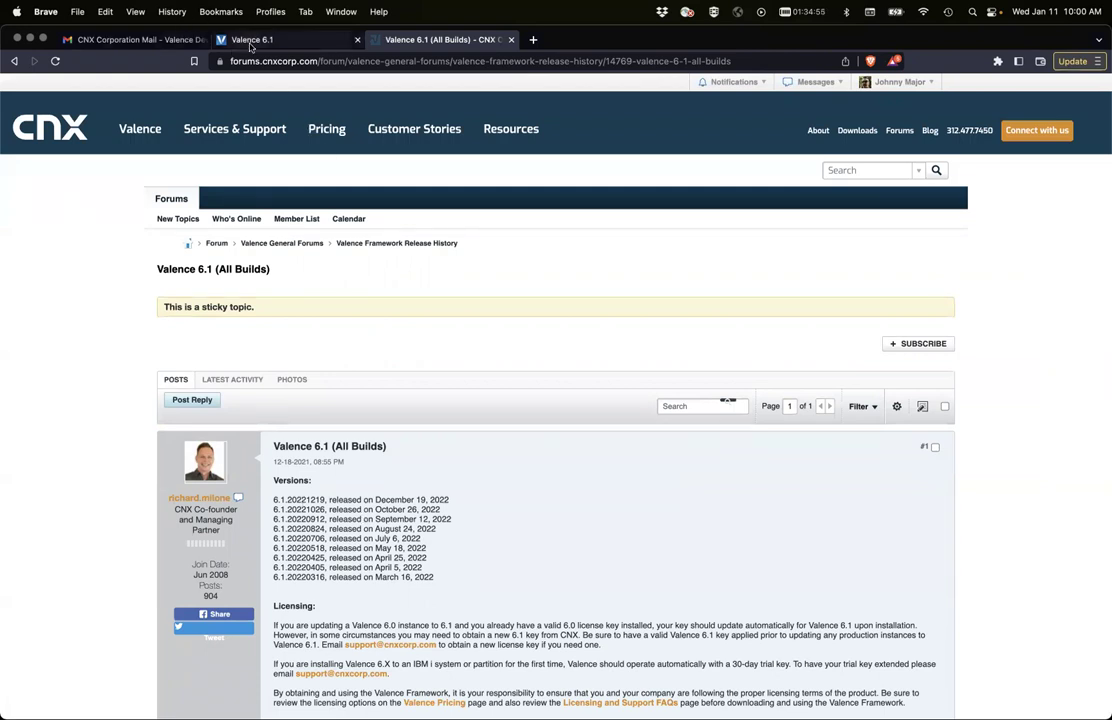
{"action": "left_click", "coordinate": [187, 42]}
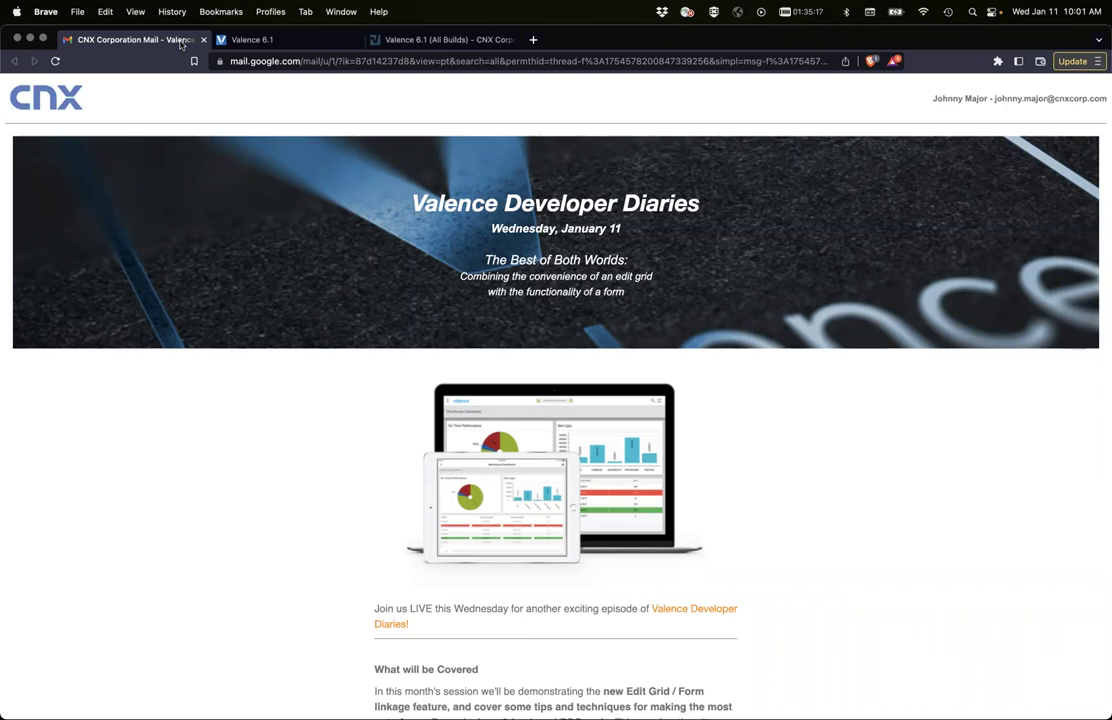
Return to Nitro App Builder's DD29-filtered Data Sources & Widgets list and raise the system volume
{"action": "left_click", "coordinate": [241, 42]}
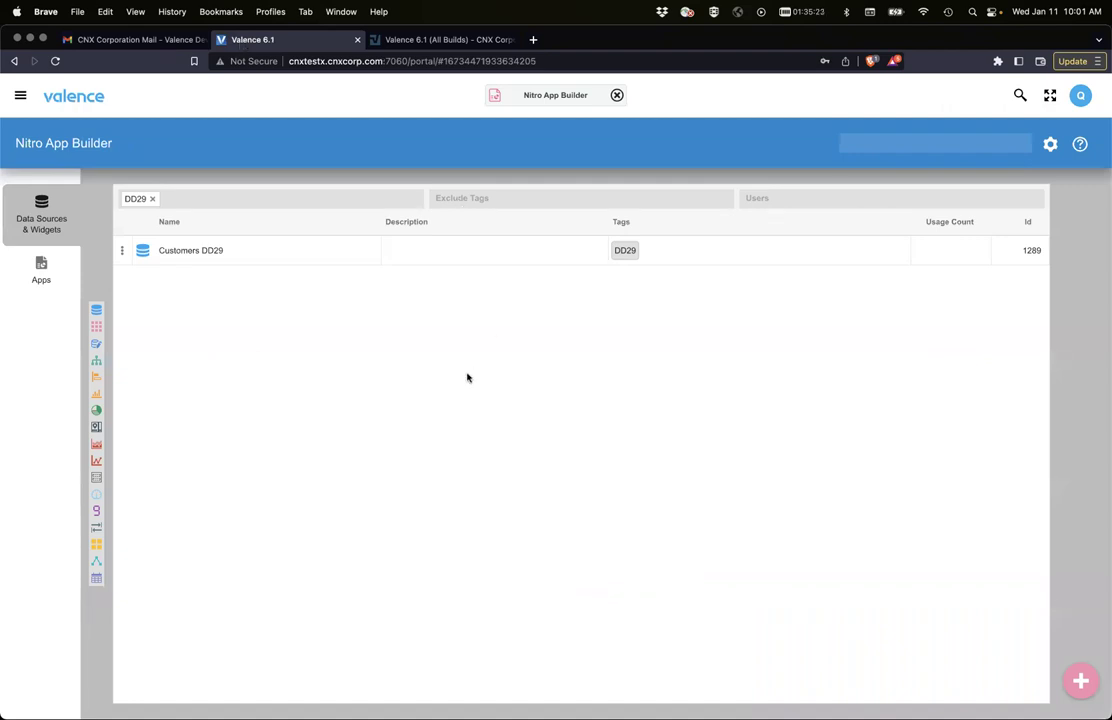
{"action": "key", "text": "XF86AudioRaiseVolume"}
Open Customers DD29 to review its SQL selecting ten DEMOCMAST fields plus rrn1
{"action": "left_click", "coordinate": [195, 252]}
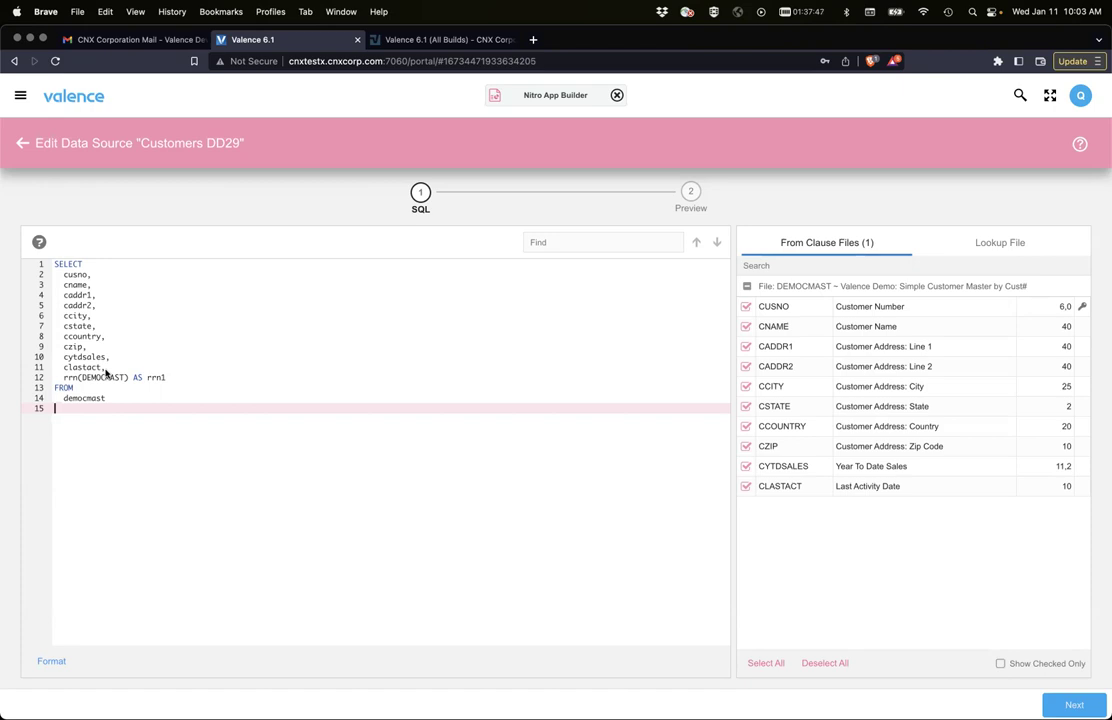
Leave the data source editor and create an Edit Grid widget from Customers DD29
{"action": "left_click", "coordinate": [24, 144]}
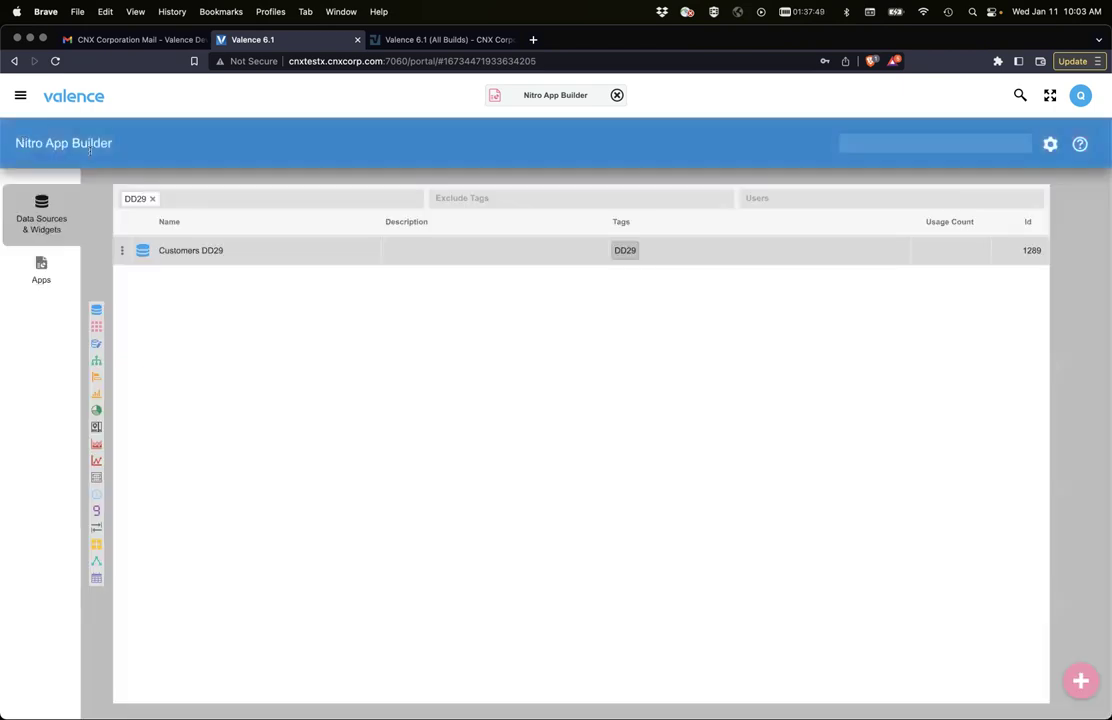
{"action": "left_click", "coordinate": [122, 251]}
{"action": "mouse_move", "coordinate": [137, 294]}
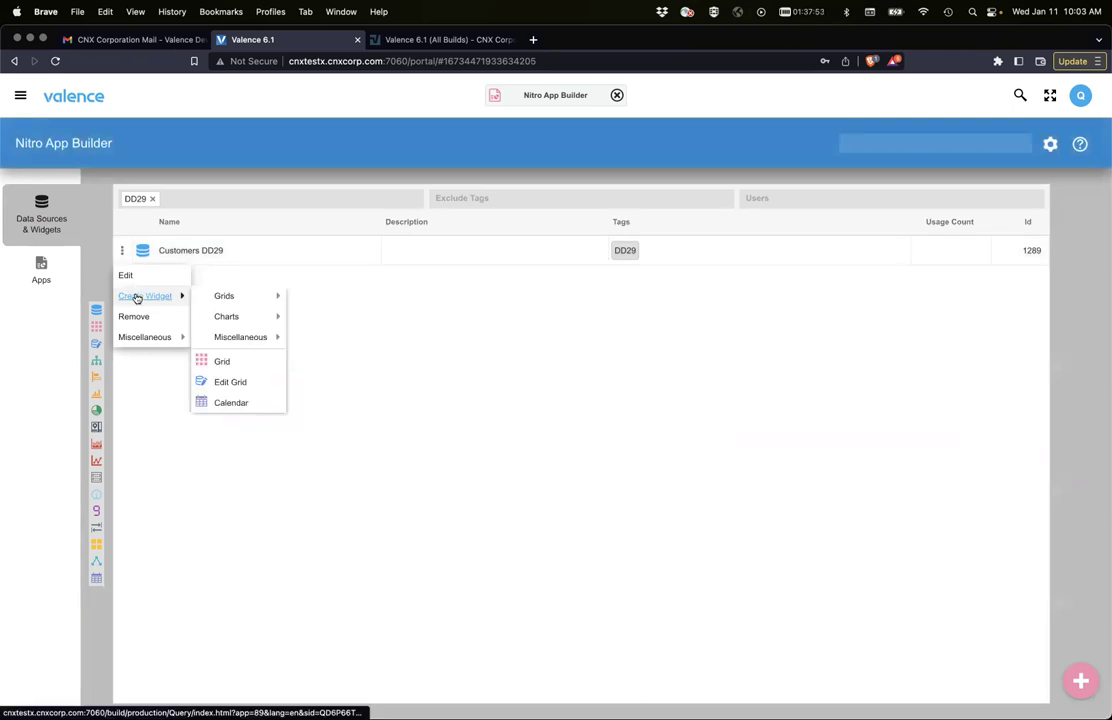
{"action": "left_click", "coordinate": [228, 380]}
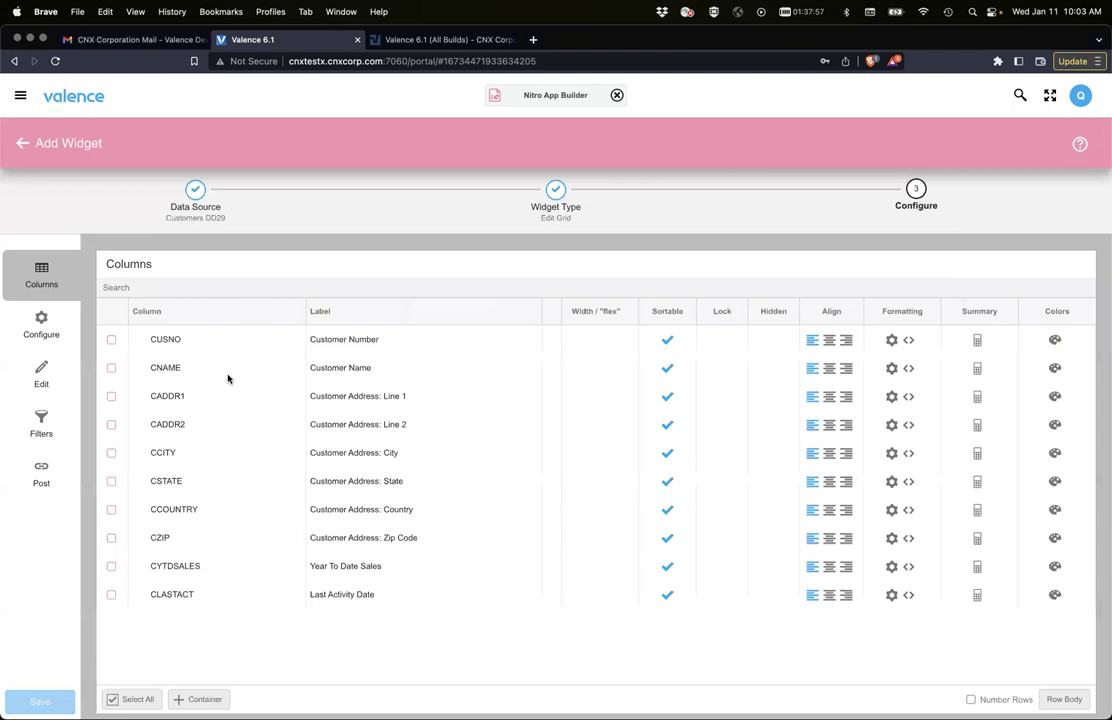
Include the CUSNO, CNAME, CCOUNTRY, CYTDSALES and CLASTACT columns in the grid
{"action": "left_click", "coordinate": [111, 340]}
{"action": "left_click", "coordinate": [111, 368]}
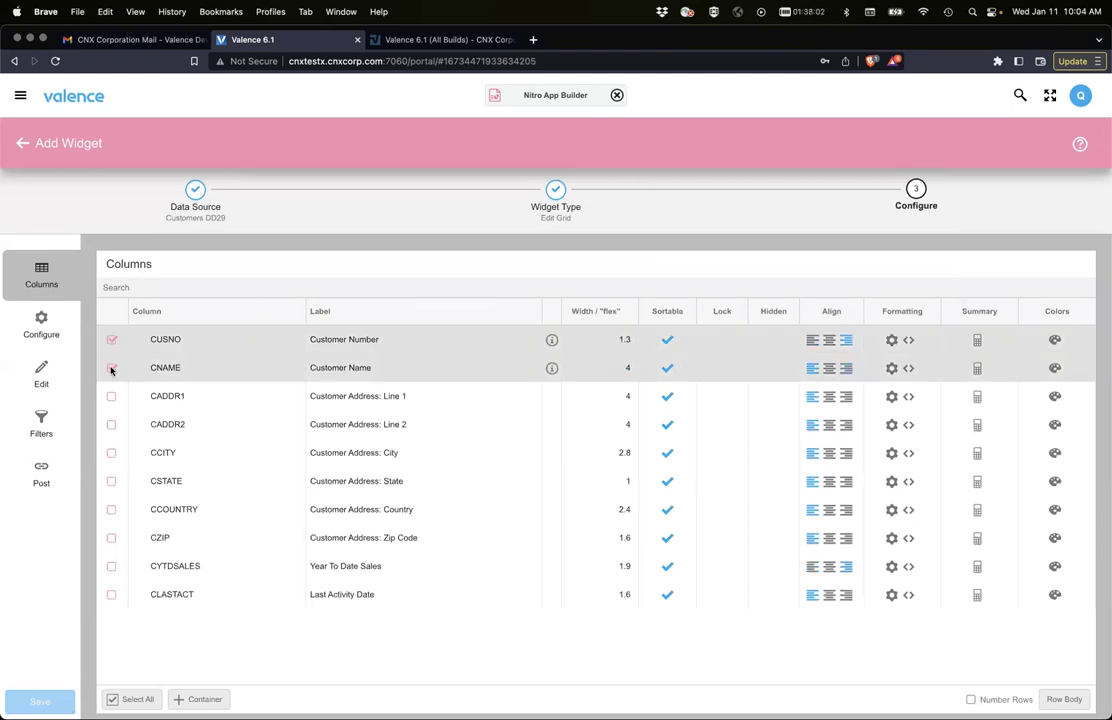
{"action": "left_click", "coordinate": [111, 510]}
{"action": "left_click", "coordinate": [110, 566]}
{"action": "left_click", "coordinate": [110, 594]}
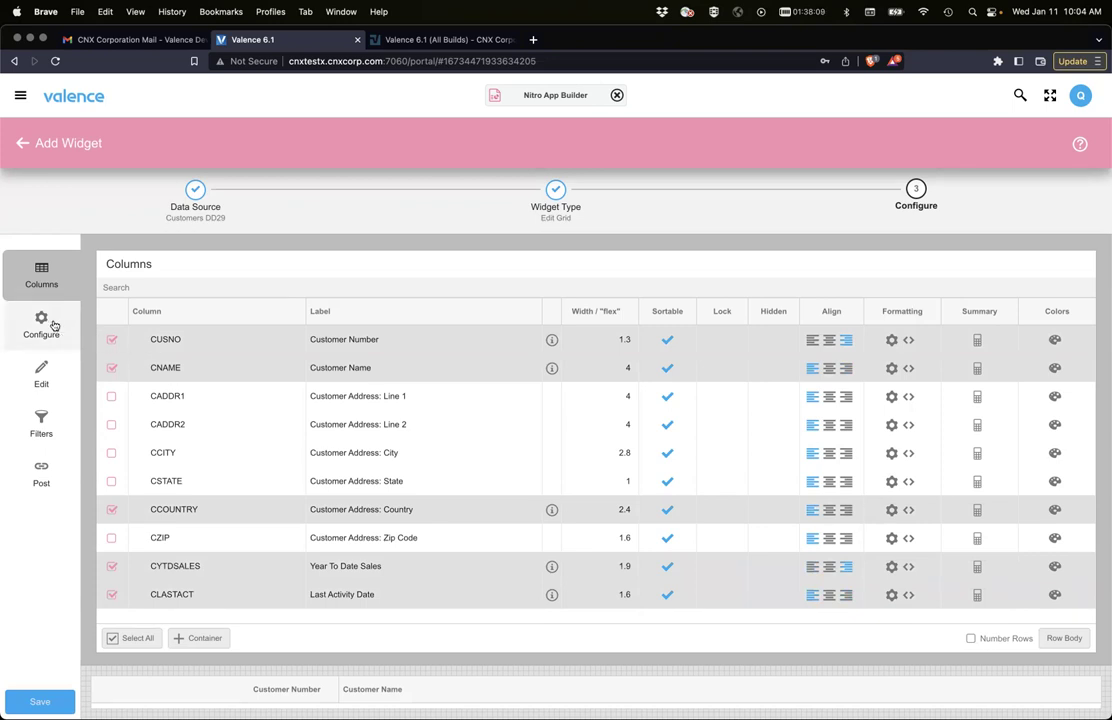
Relabel CUSNO as Number, CNAME as Name and CCOUNTRY as Country
{"action": "left_click", "coordinate": [346, 340]}
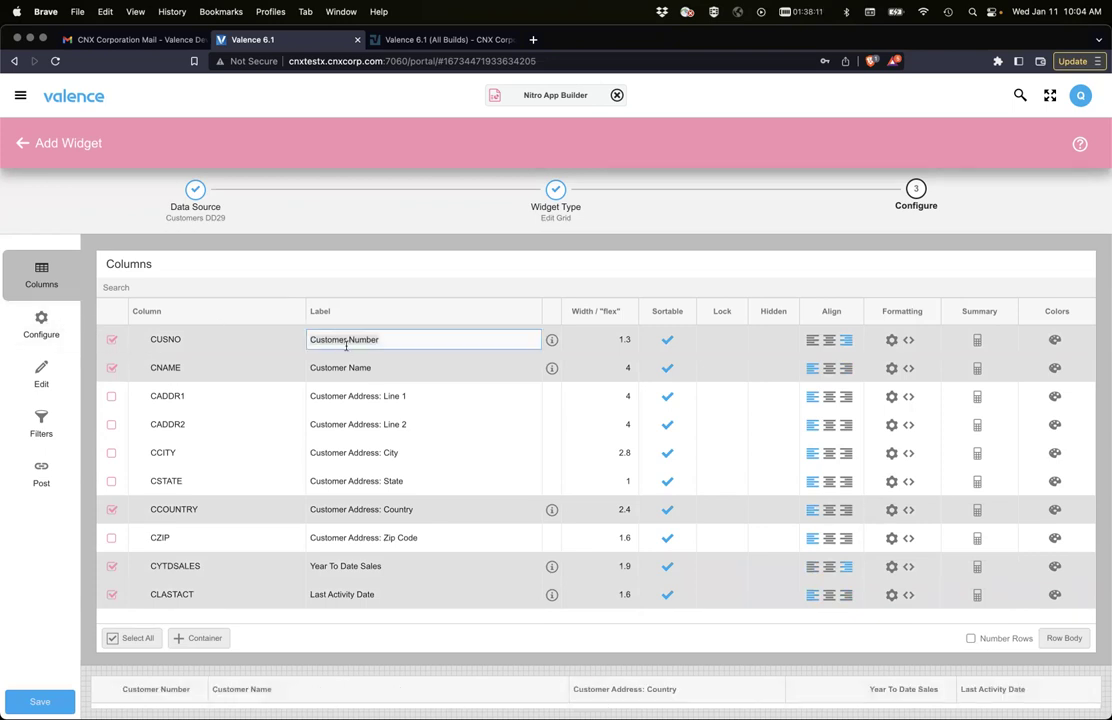
{"action": "type", "text": "Num"}
{"action": "left_click", "coordinate": [355, 367]}
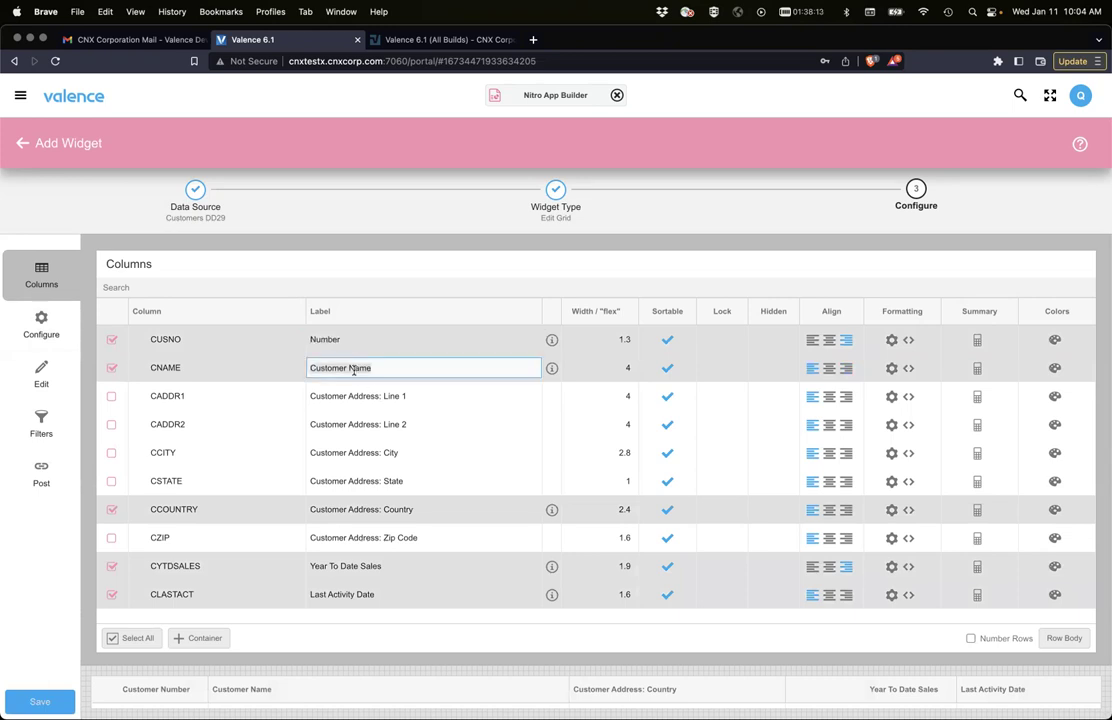
{"action": "type", "text": "Name"}
{"action": "key", "text": "Return"}
{"action": "left_click", "coordinate": [375, 509]}
{"action": "type", "text": "Co"}
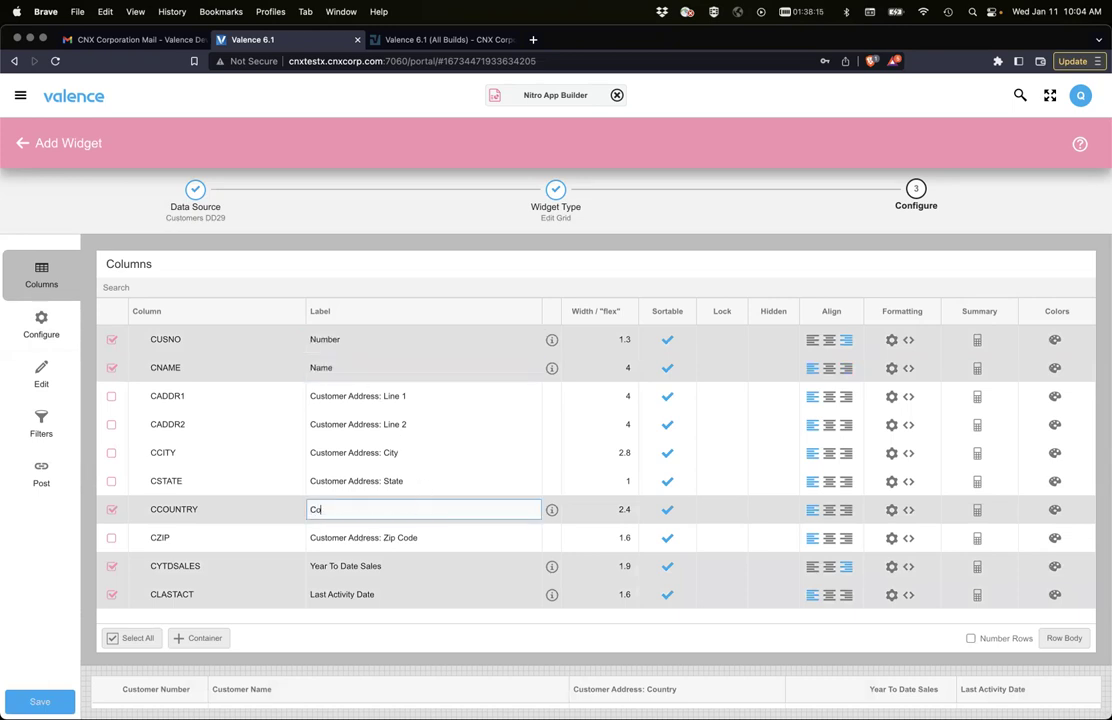
{"action": "type", "text": "untry"}
{"action": "key", "text": "Return"}
Relabel CYTDSALES as Sales and CLASTACT as Date, then go to the grid's edit configuration
{"action": "left_click", "coordinate": [365, 575]}
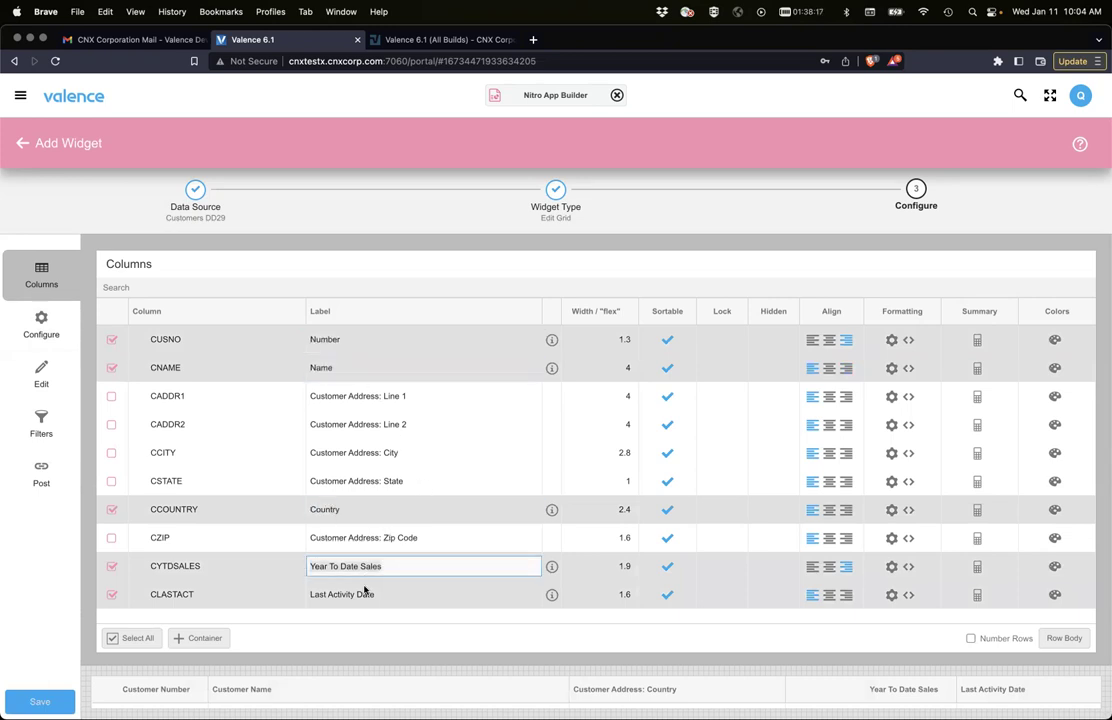
{"action": "type", "text": "Sales"}
{"action": "key", "text": "Return"}
{"action": "left_click", "coordinate": [366, 595]}
{"action": "type", "text": "Date"}
{"action": "key", "text": "Return"}
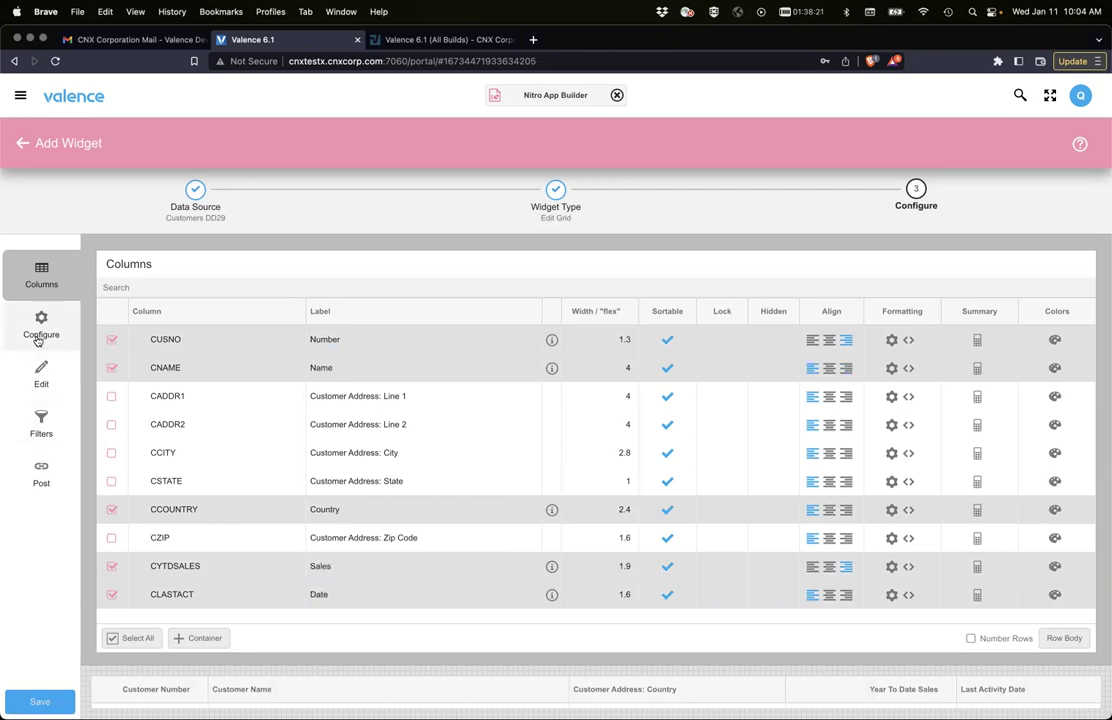
{"action": "left_click", "coordinate": [38, 338]}
{"action": "left_click", "coordinate": [41, 369]}
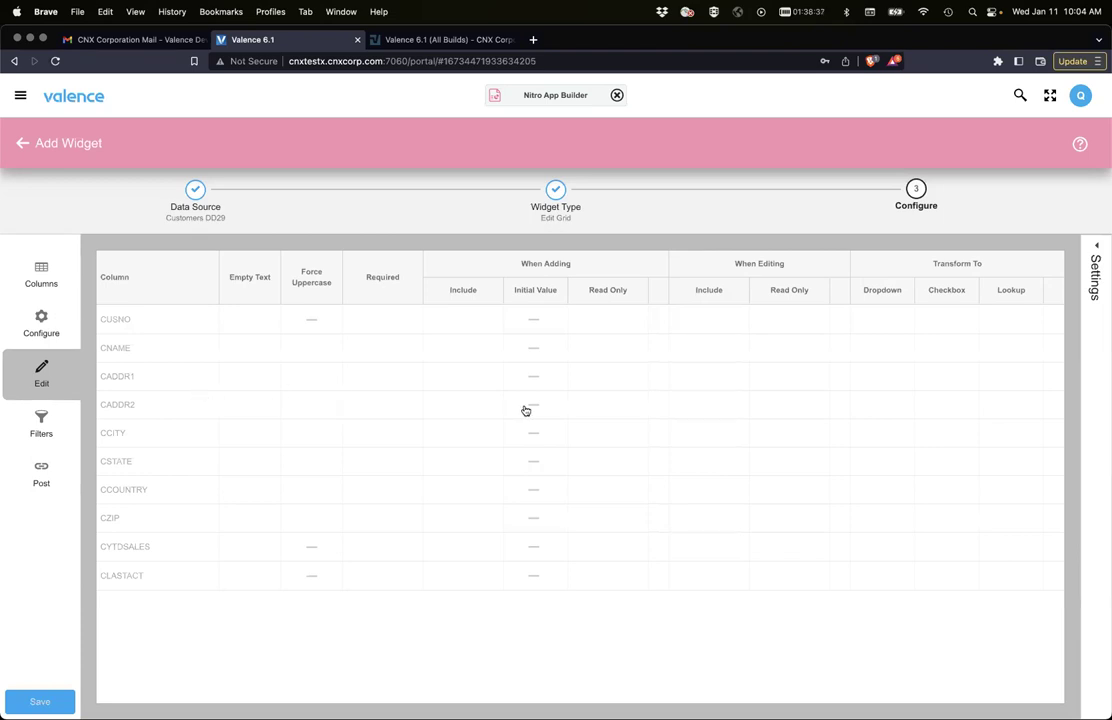
Review the inline editing mode choices in the edit Settings panel, then collapse it
{"action": "left_click", "coordinate": [1094, 258]}
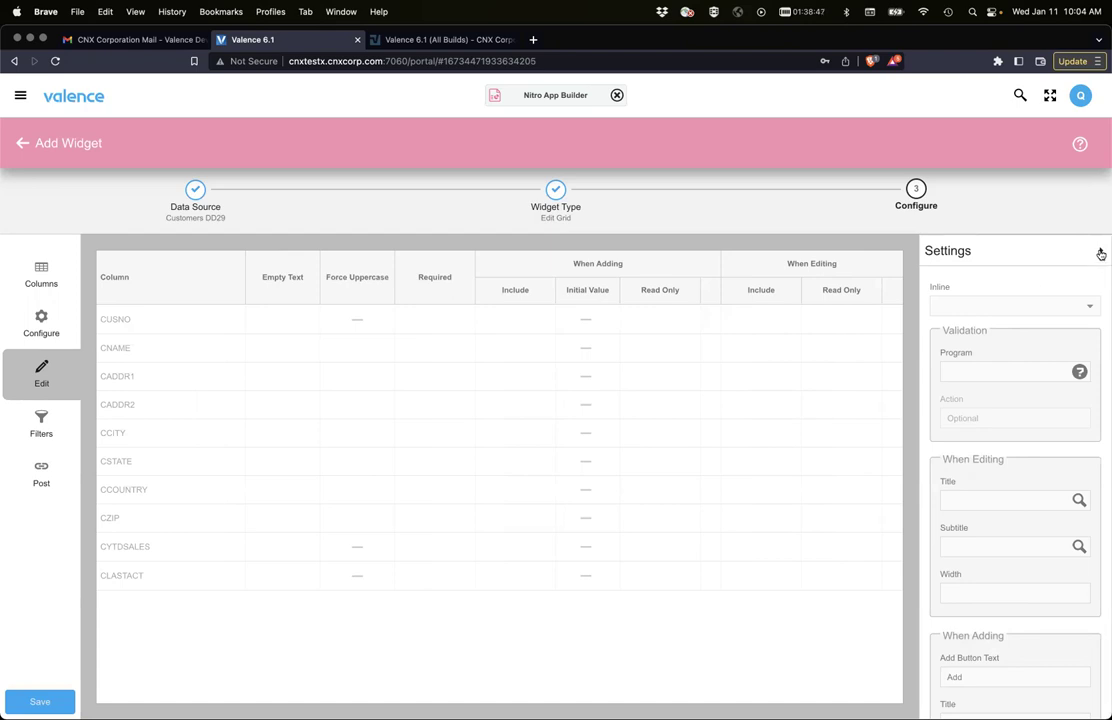
{"action": "left_click", "coordinate": [1088, 307]}
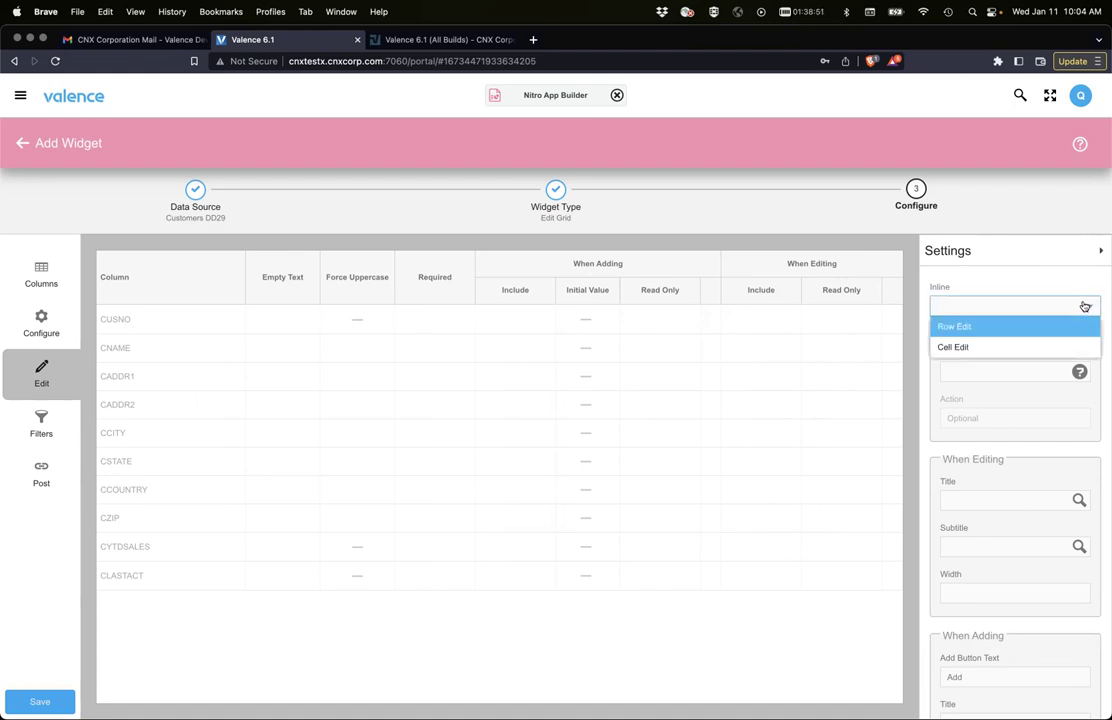
{"action": "left_click", "coordinate": [1100, 251]}
{"action": "left_click", "coordinate": [1100, 251]}
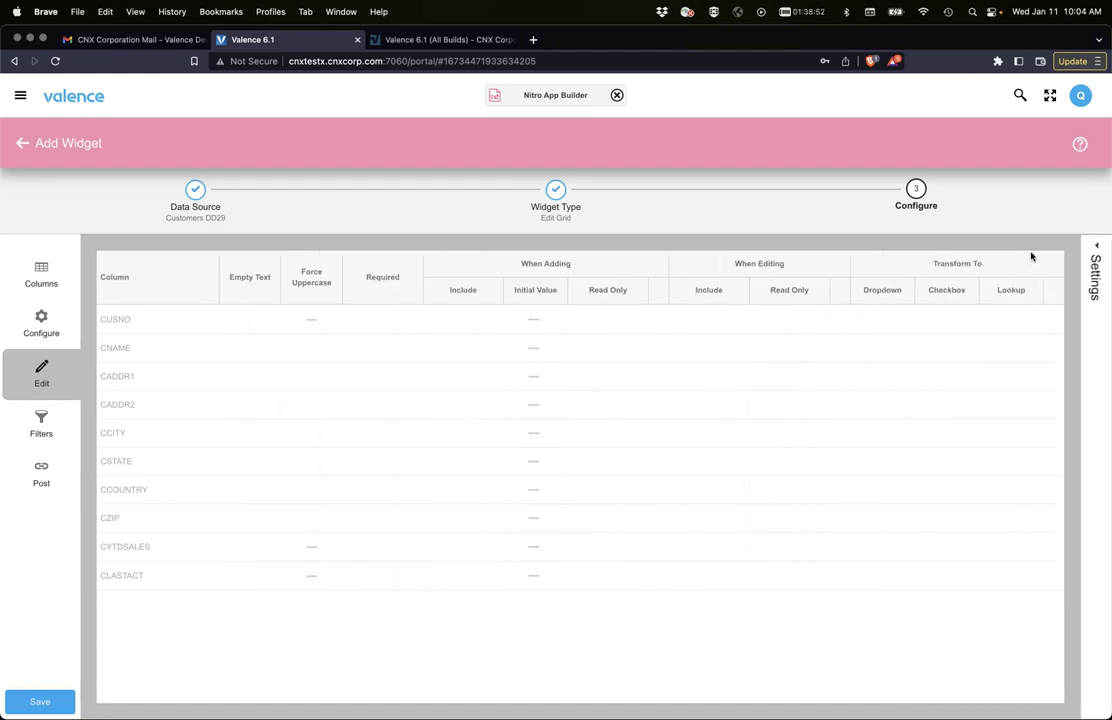
Include CUSNO, CNAME, CCOUNTRY and CYTDSALES when adding records
{"action": "left_click", "coordinate": [464, 324]}
{"action": "left_click", "coordinate": [465, 348]}
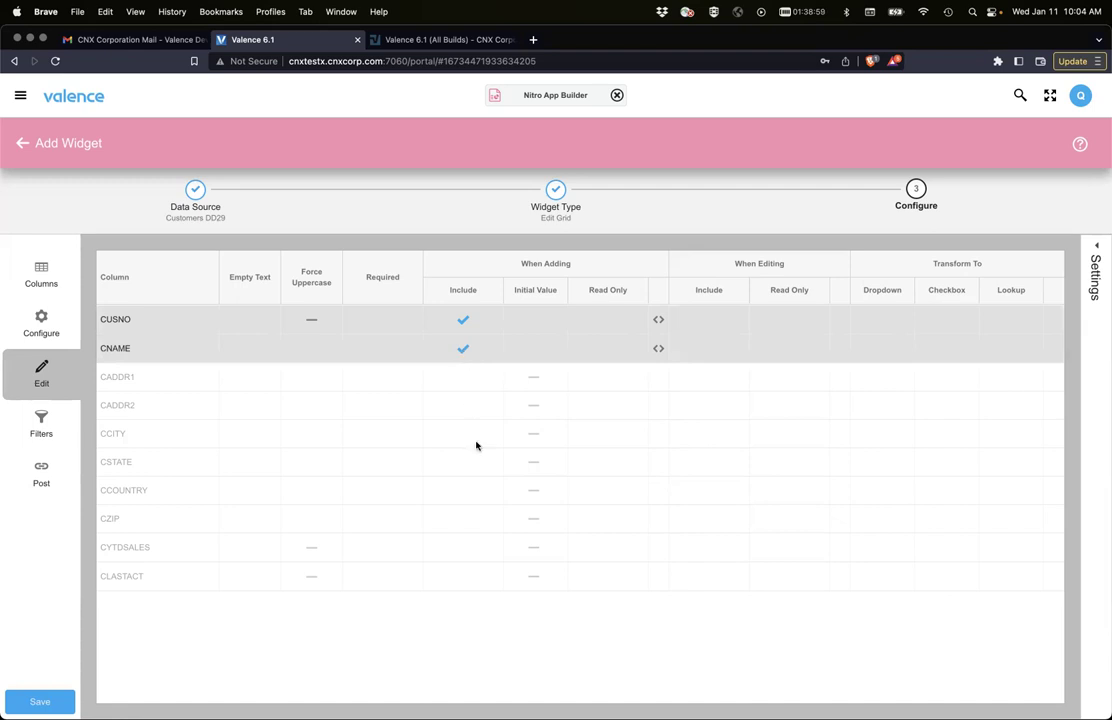
{"action": "left_click", "coordinate": [464, 491]}
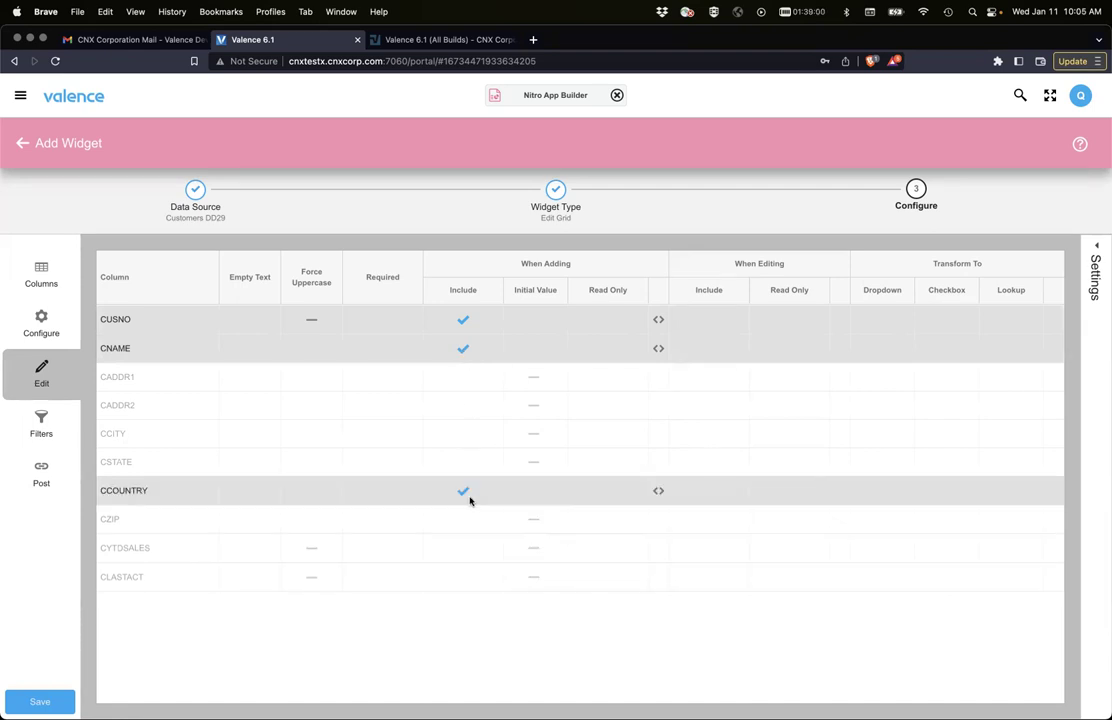
{"action": "left_click", "coordinate": [463, 549]}
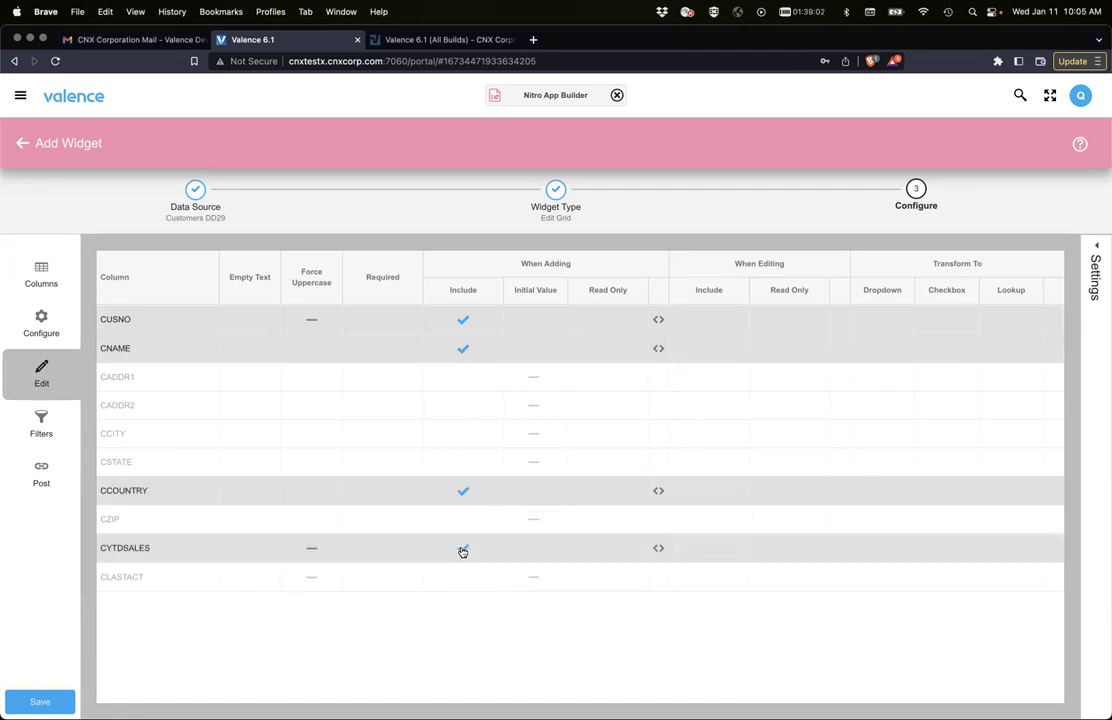
Include the same four columns when editing, with CUSNO read-only, and save the widget
{"action": "left_click", "coordinate": [710, 321]}
{"action": "left_click", "coordinate": [772, 321]}
{"action": "left_click", "coordinate": [709, 348]}
{"action": "left_click", "coordinate": [709, 490]}
{"action": "left_click", "coordinate": [705, 548]}
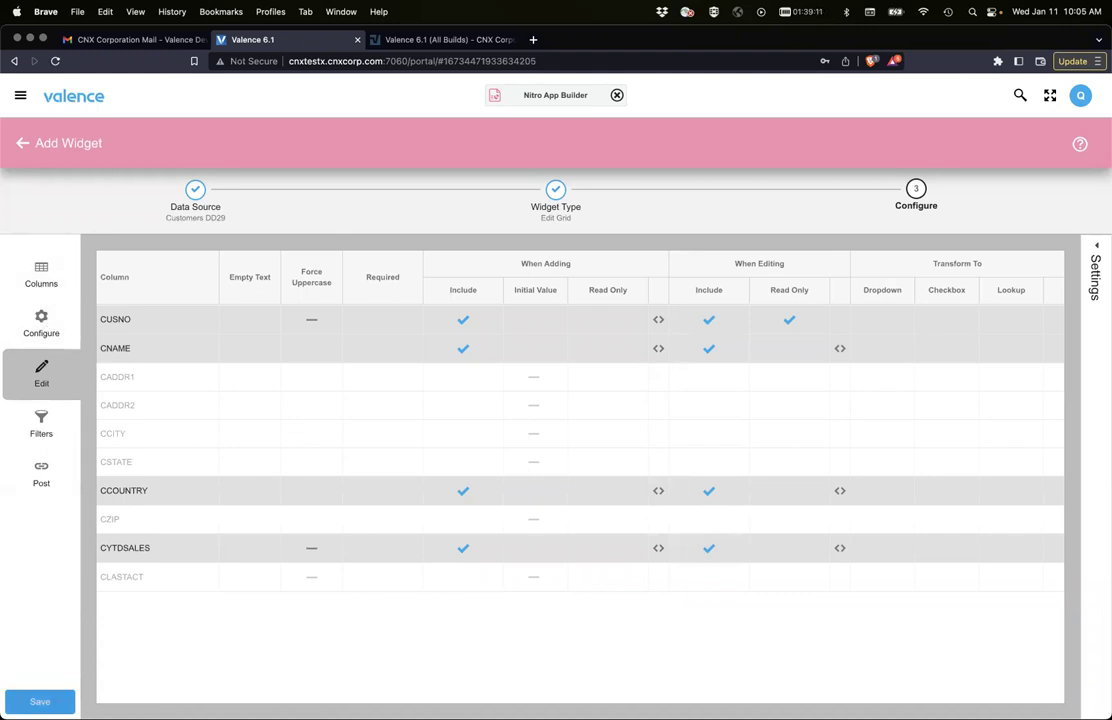
{"action": "left_click", "coordinate": [40, 701]}
Name the widget 'Customer Edit', tag it DD29 and save it
{"action": "type", "text": "Customer Edit"}
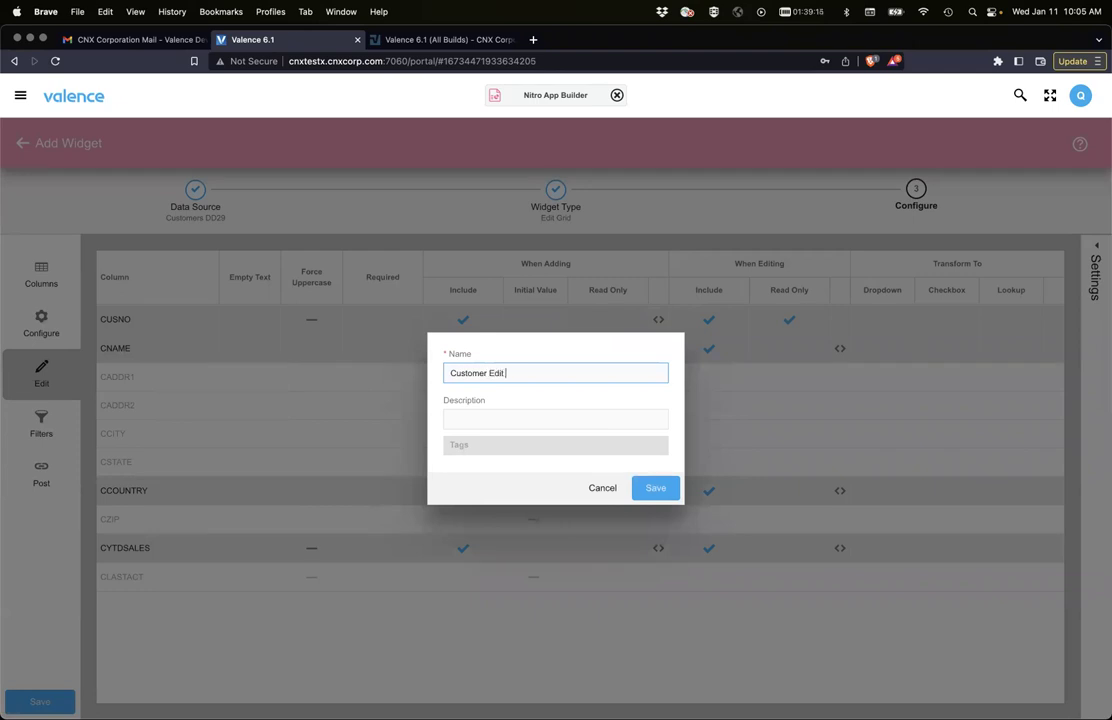
{"action": "left_click", "coordinate": [555, 445]}
{"action": "type", "text": "DD2"}
{"action": "key", "text": "Down"}
{"action": "key", "text": "Return"}
{"action": "left_click", "coordinate": [623, 387]}
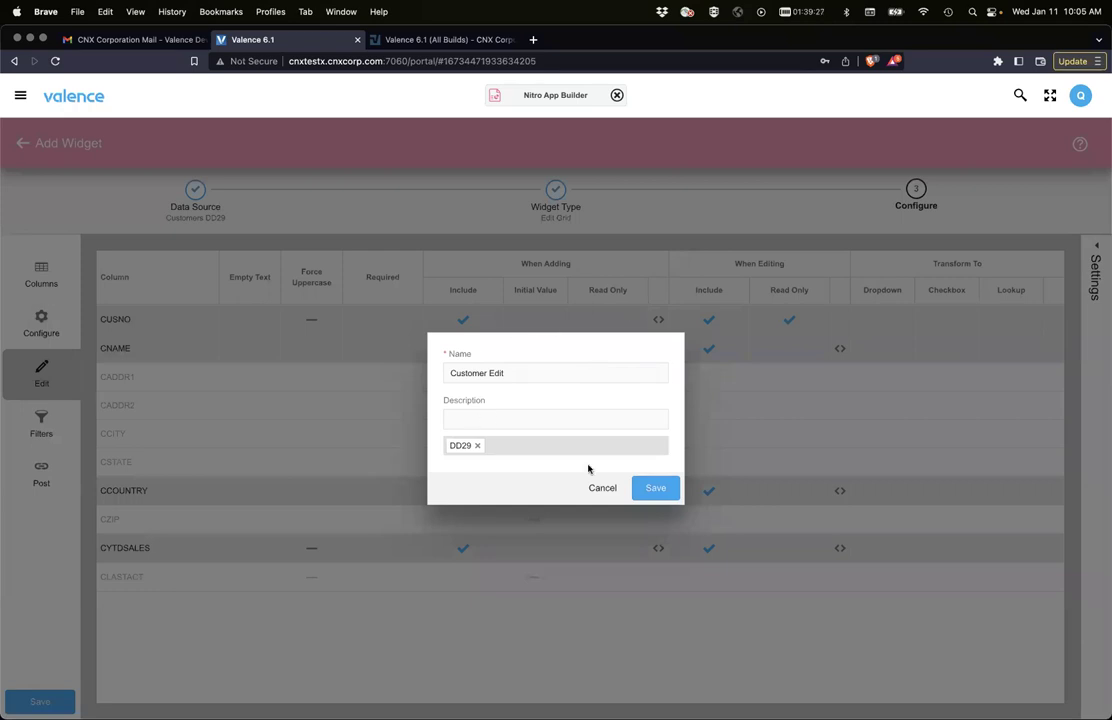
{"action": "left_click", "coordinate": [645, 489]}
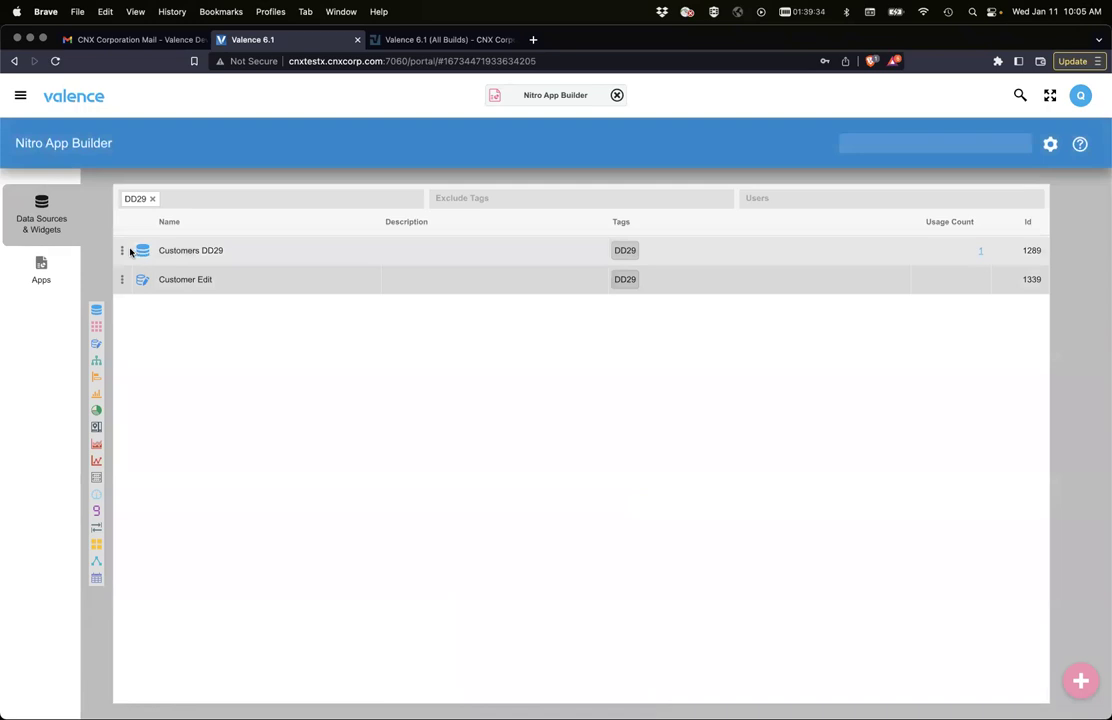
Switch to the apps list and dismiss the stray note window
{"action": "left_click", "coordinate": [41, 268]}
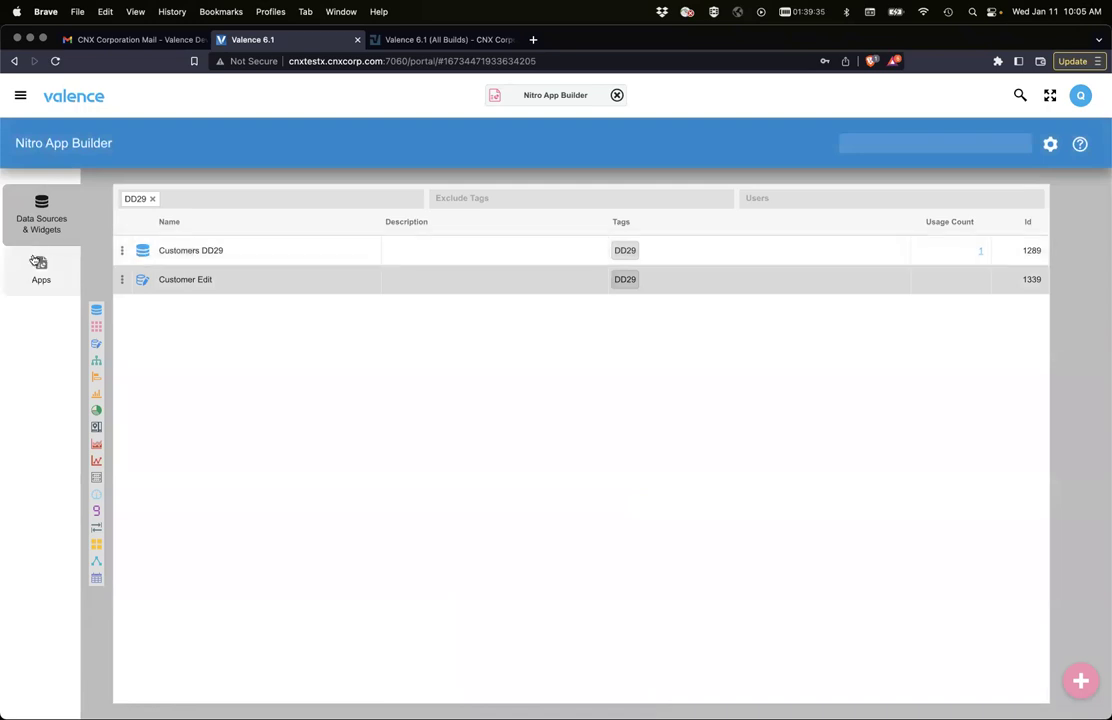
{"action": "mouse_move", "coordinate": [1108, 716]}
{"action": "left_click", "coordinate": [1085, 690]}
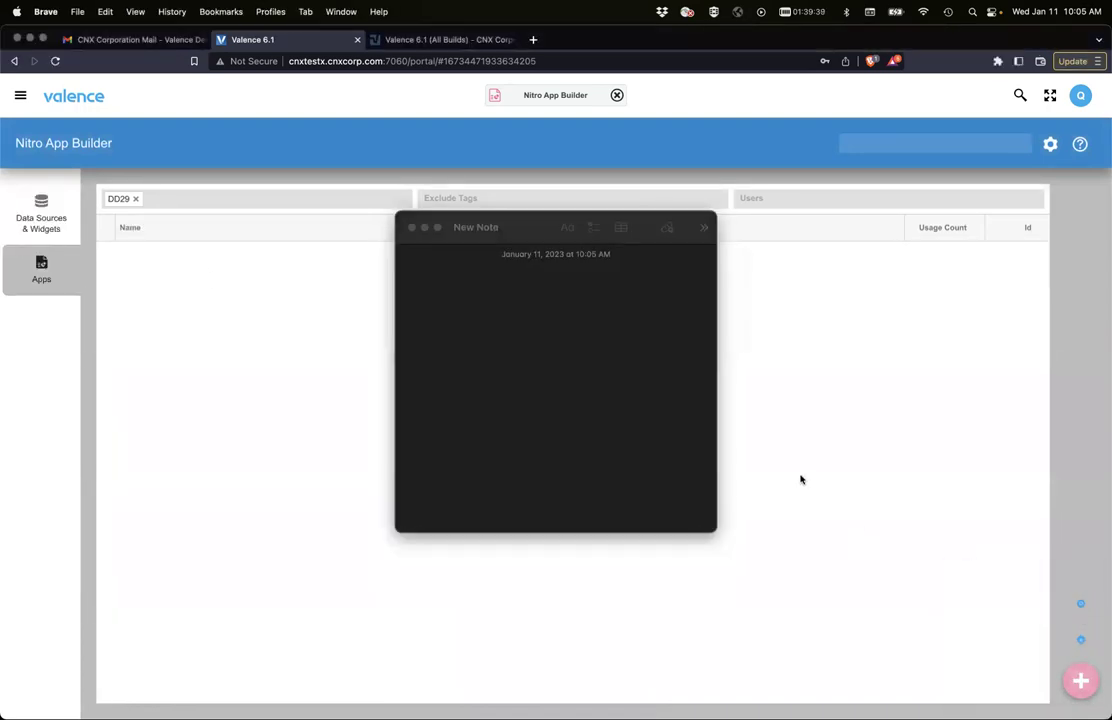
{"action": "left_click", "coordinate": [413, 227]}
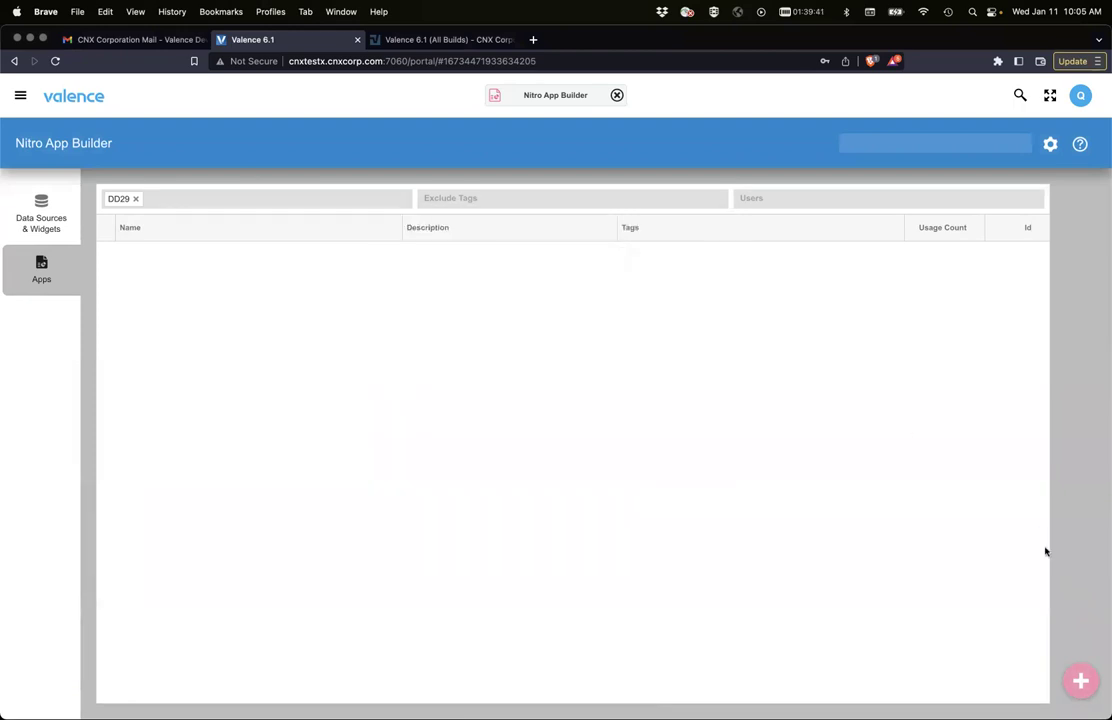
Start a new app holding the DD29 Customer Edit grid, with the app bar titled Edit Customers
{"action": "mouse_move", "coordinate": [1080, 680]}
{"action": "left_click", "coordinate": [1080, 601]}
{"action": "left_click", "coordinate": [340, 220]}
{"action": "type", "text": "dd29"}
{"action": "left_click", "coordinate": [355, 244]}
{"action": "left_click", "coordinate": [363, 246]}
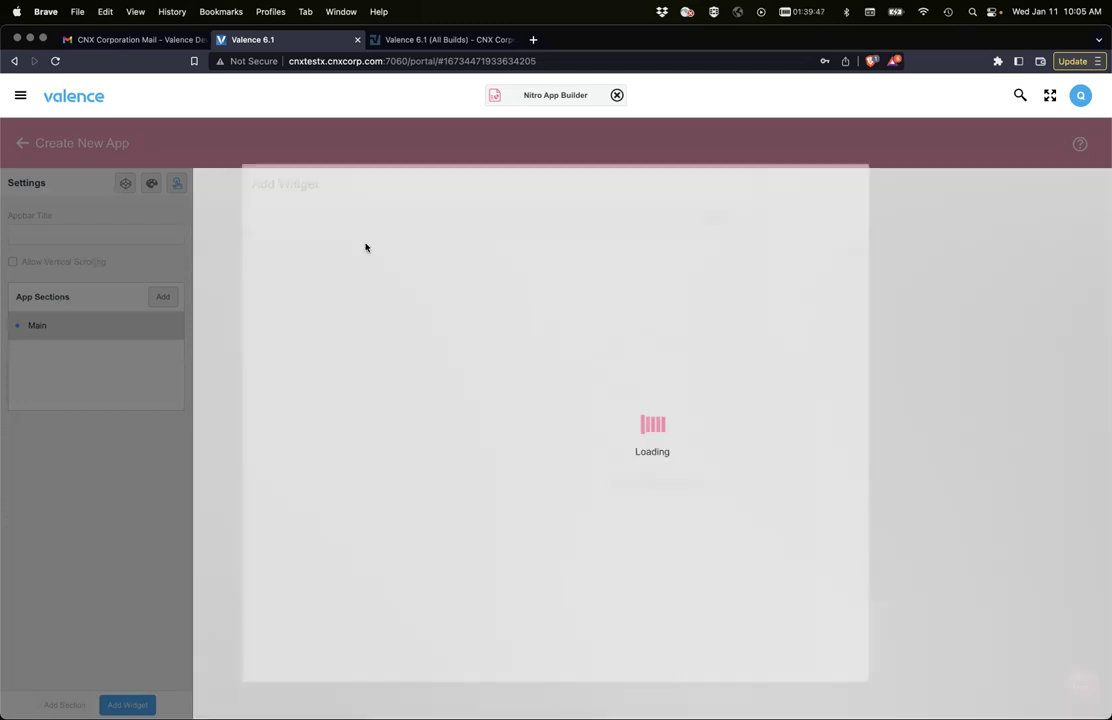
{"action": "left_click", "coordinate": [70, 230]}
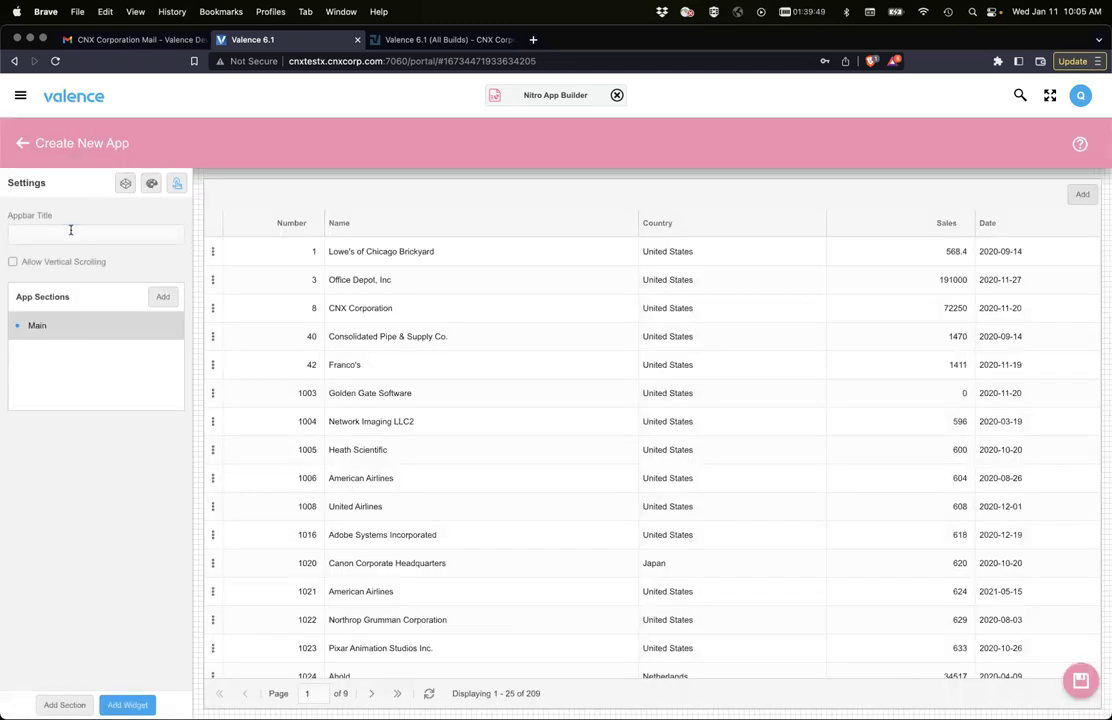
{"action": "type", "text": "Edit Customers"}
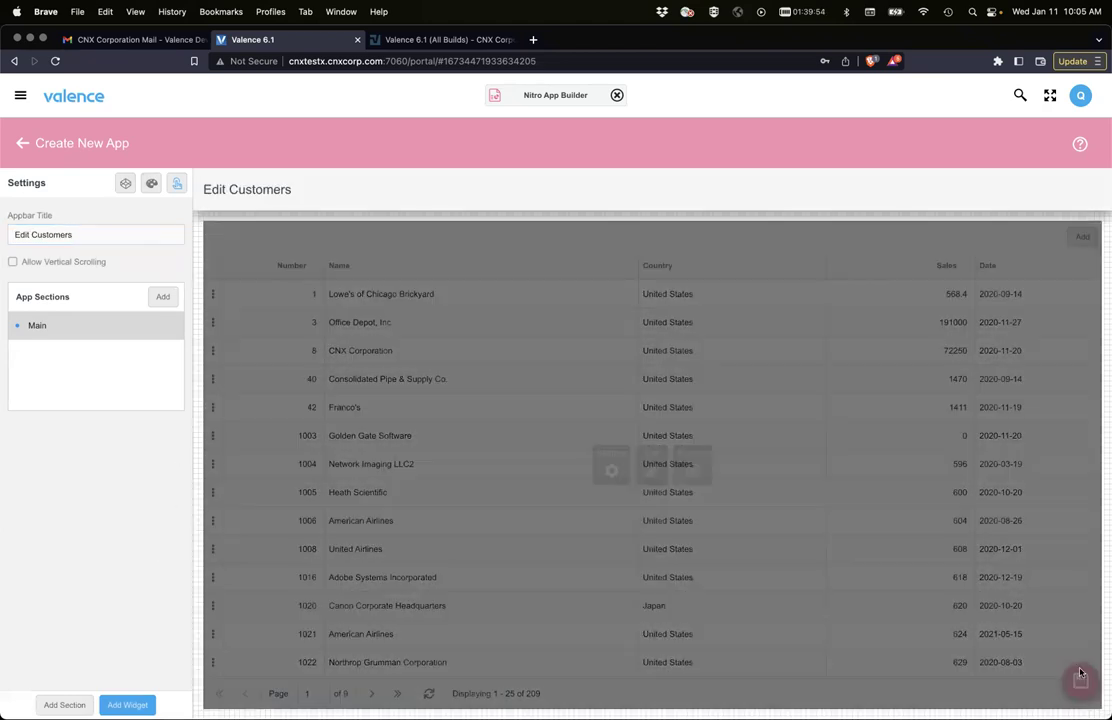
Save the Edit Customers app, then run it from its portal tile to show the 209-customer grid
{"action": "left_click", "coordinate": [1078, 676]}
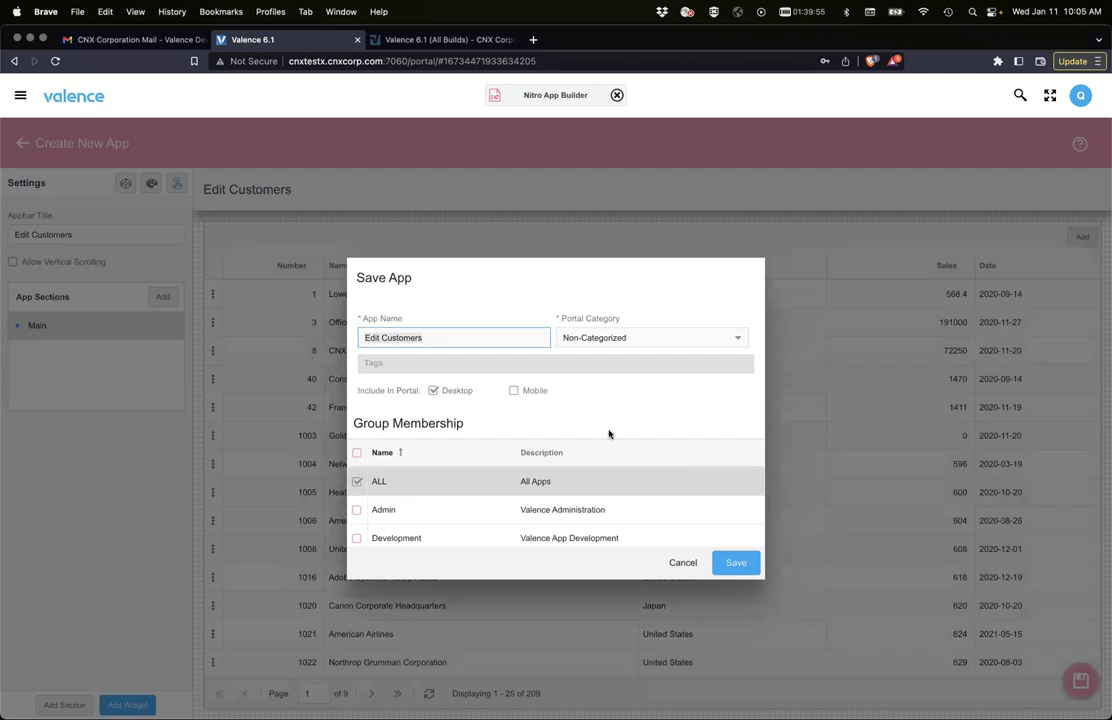
{"action": "left_click", "coordinate": [722, 561]}
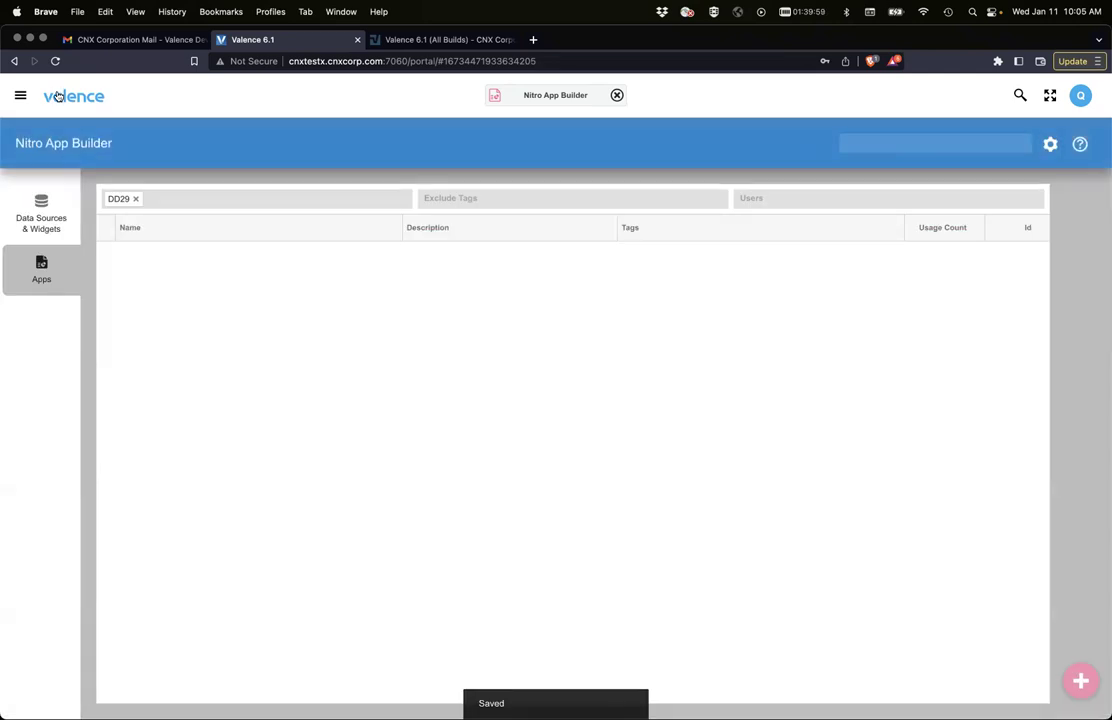
{"action": "left_click", "coordinate": [58, 96]}
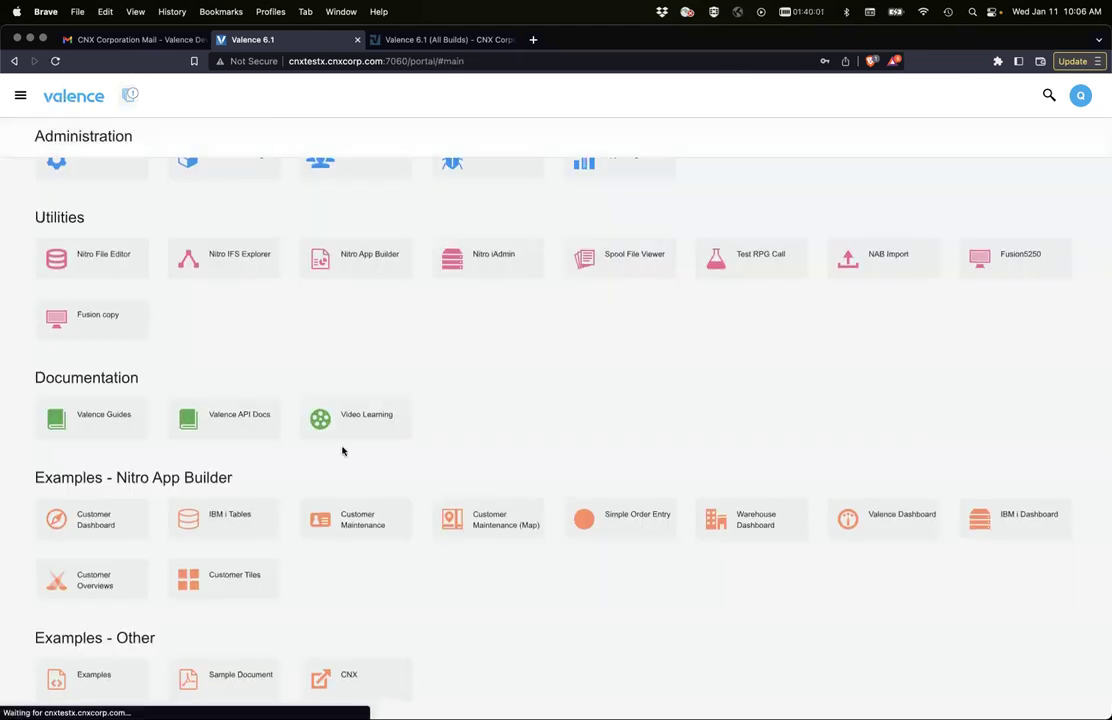
{"action": "scroll", "coordinate": [343, 449], "scroll_direction": "down", "scroll_amount": 2}
{"action": "left_click", "coordinate": [87, 686]}
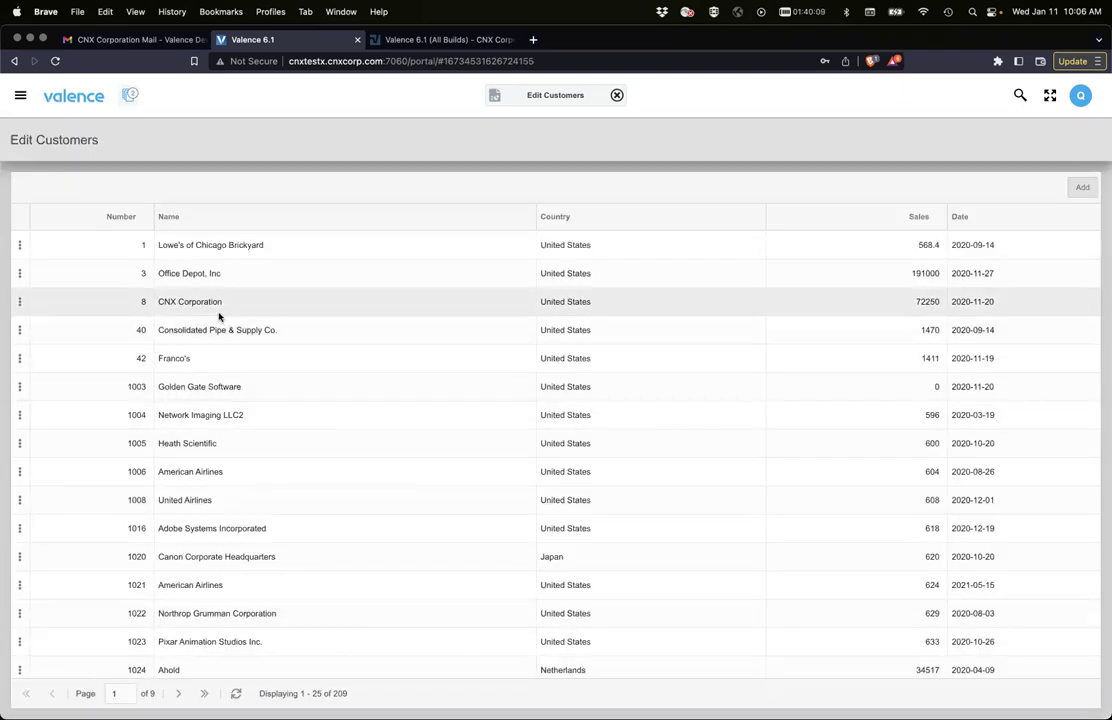
{"action": "left_click", "coordinate": [19, 273]}
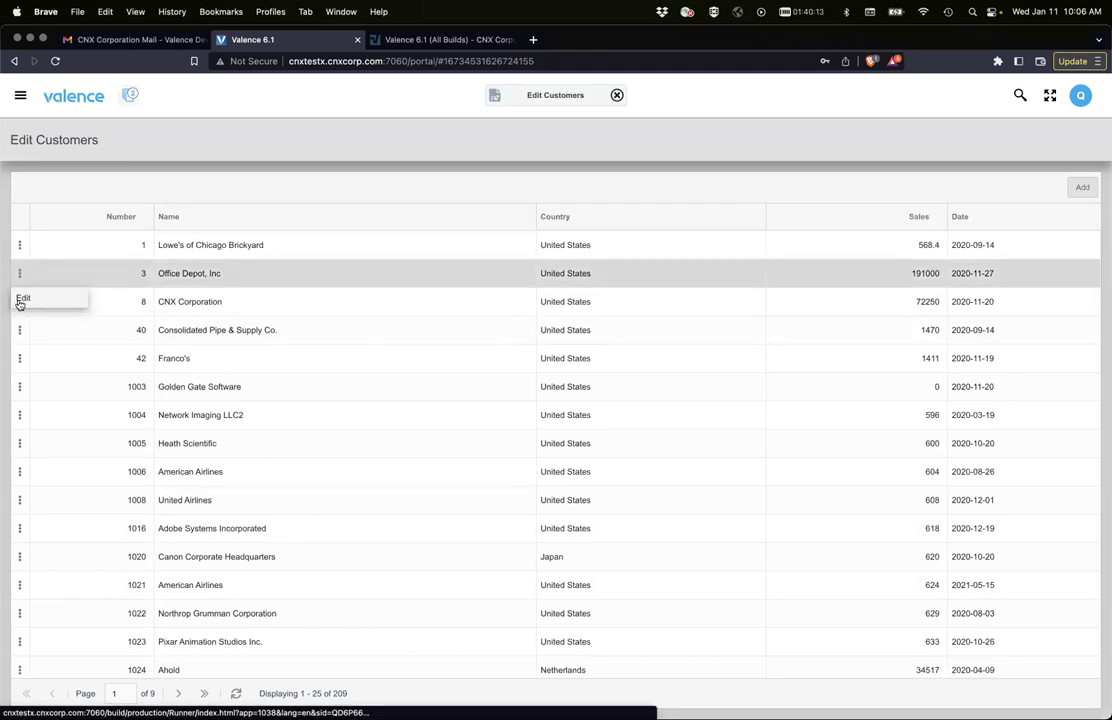
{"action": "left_click", "coordinate": [21, 300]}
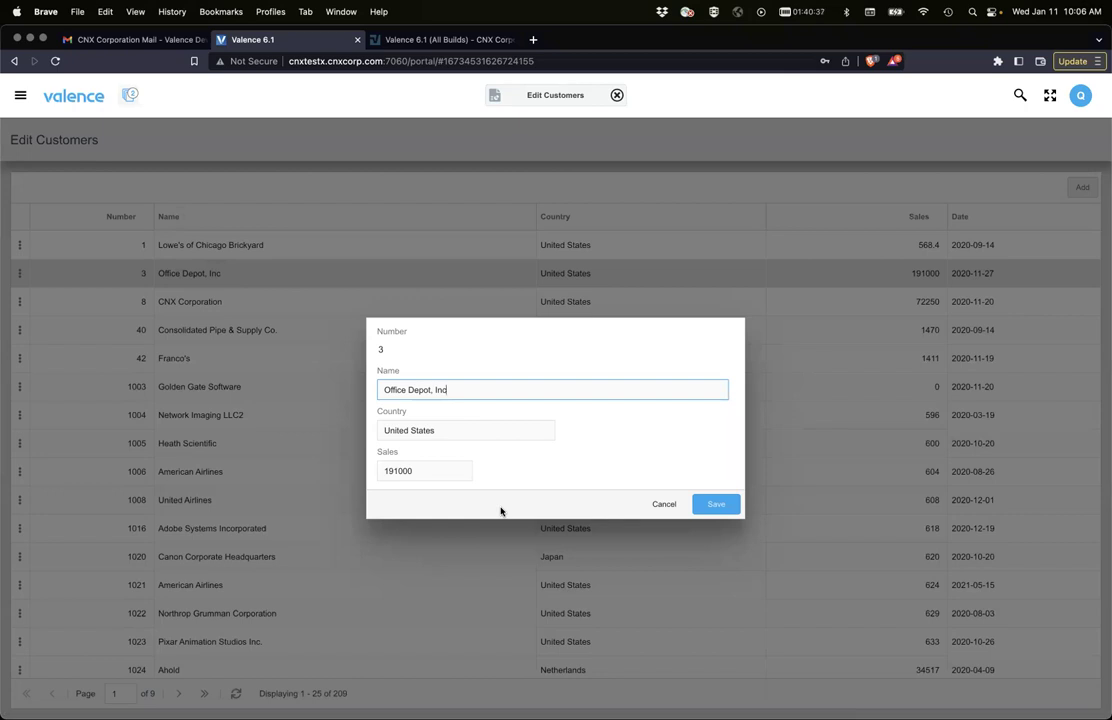
{"action": "left_click", "coordinate": [664, 504]}
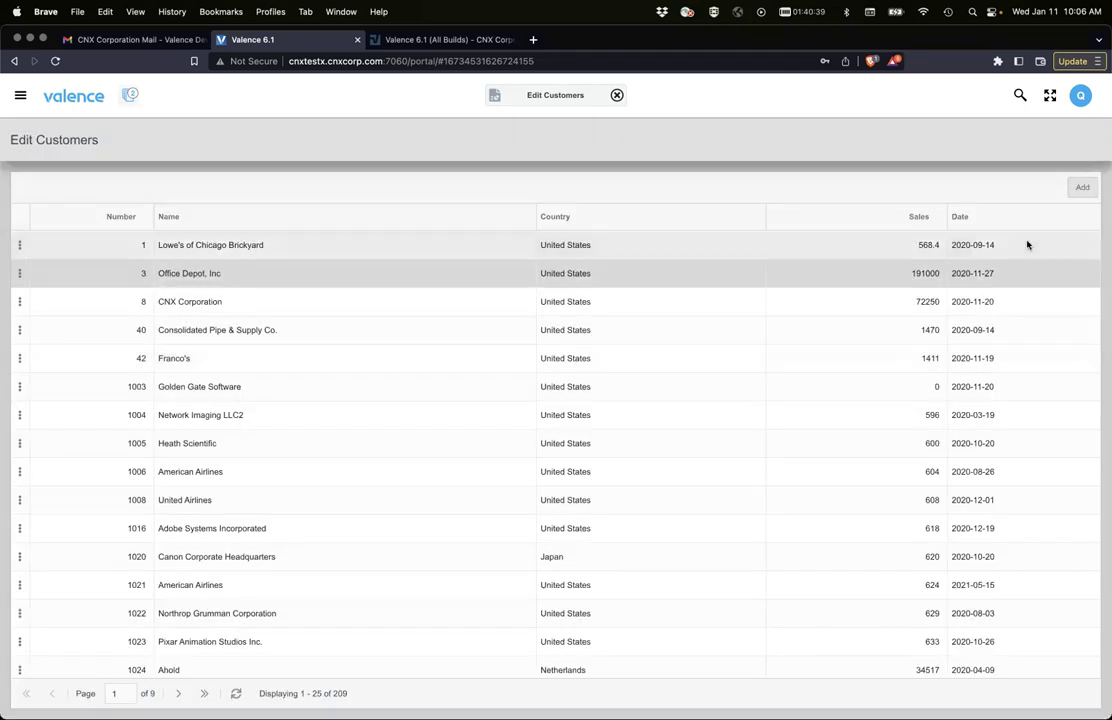
{"action": "left_click", "coordinate": [1080, 190]}
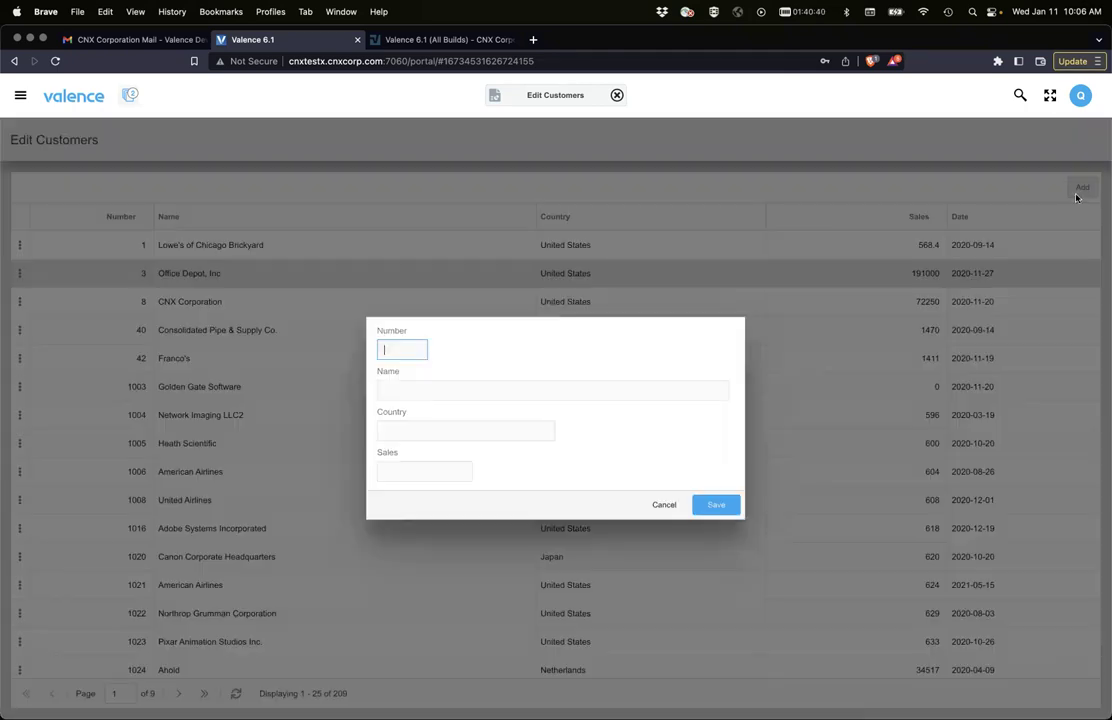
{"action": "left_click", "coordinate": [664, 504]}
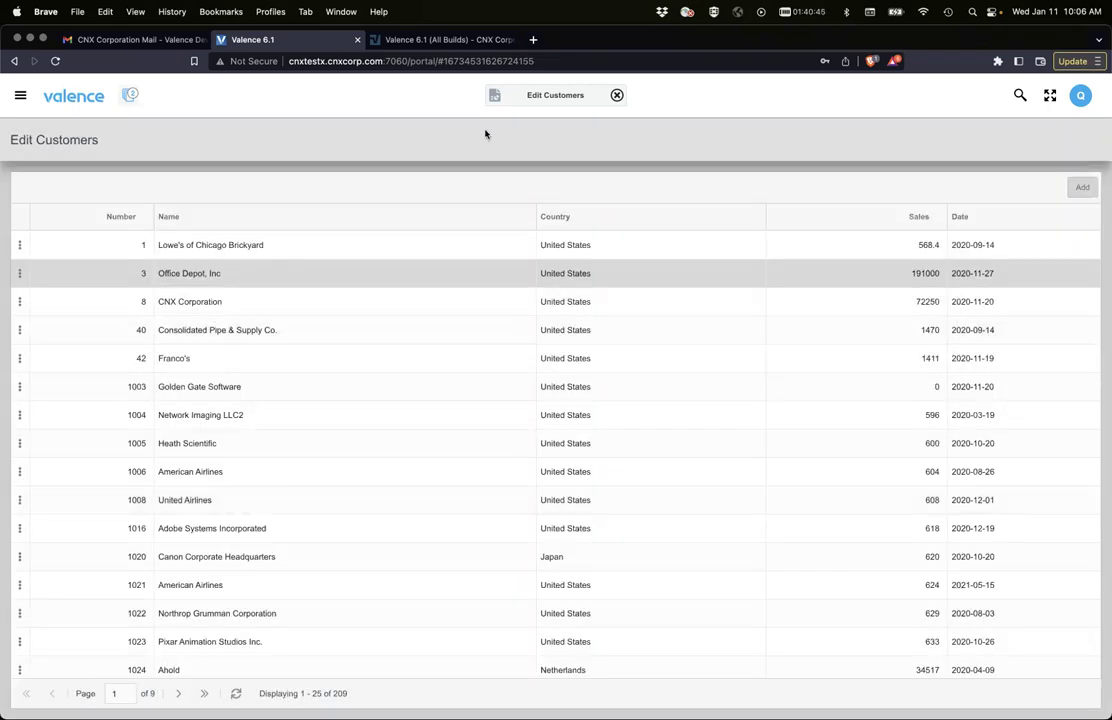
Return to Nitro App Builder and refresh the apps list
{"action": "left_click", "coordinate": [495, 97]}
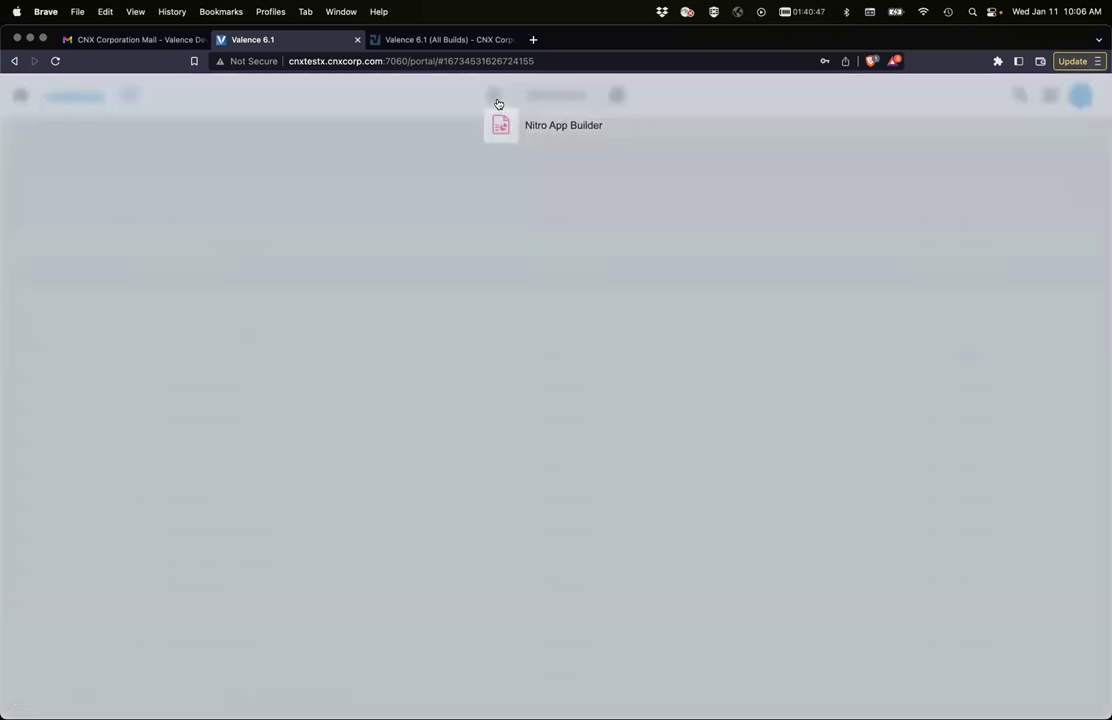
{"action": "left_click", "coordinate": [498, 116]}
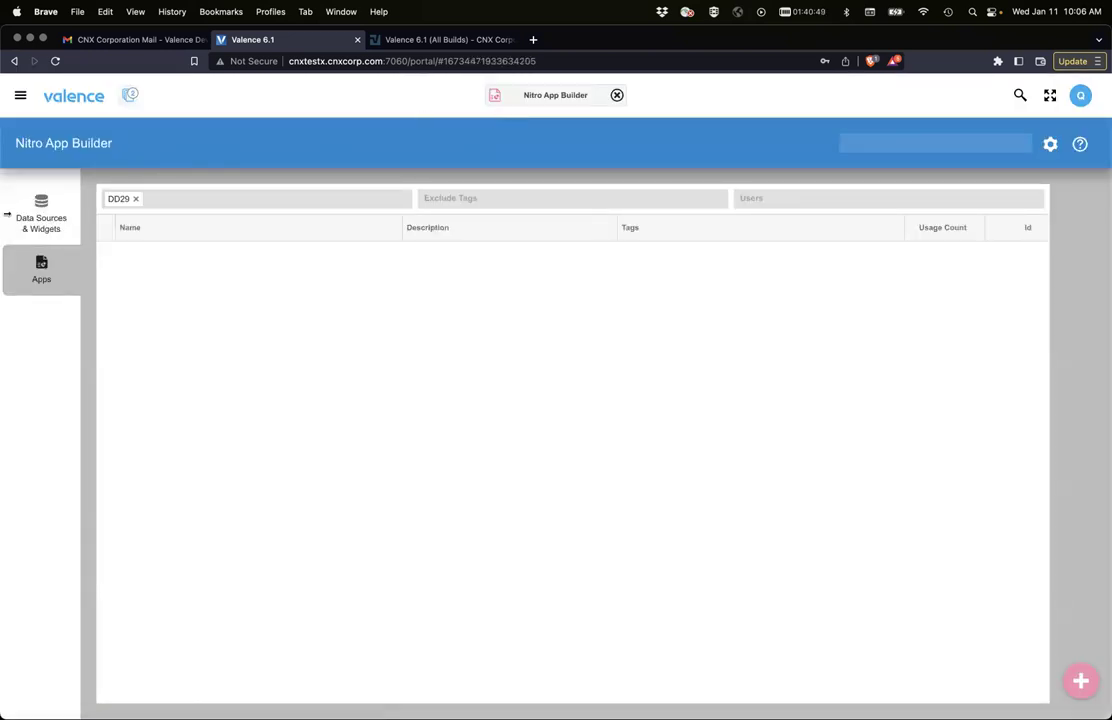
{"action": "mouse_move", "coordinate": [1080, 680]}
{"action": "left_click", "coordinate": [1081, 606]}
{"action": "left_click", "coordinate": [42, 222]}
{"action": "left_click", "coordinate": [37, 281]}
Clear the DD29 tag filter and locate the Edit Customers app among all apps
{"action": "left_click", "coordinate": [134, 200]}
{"action": "left_click", "coordinate": [133, 200]}
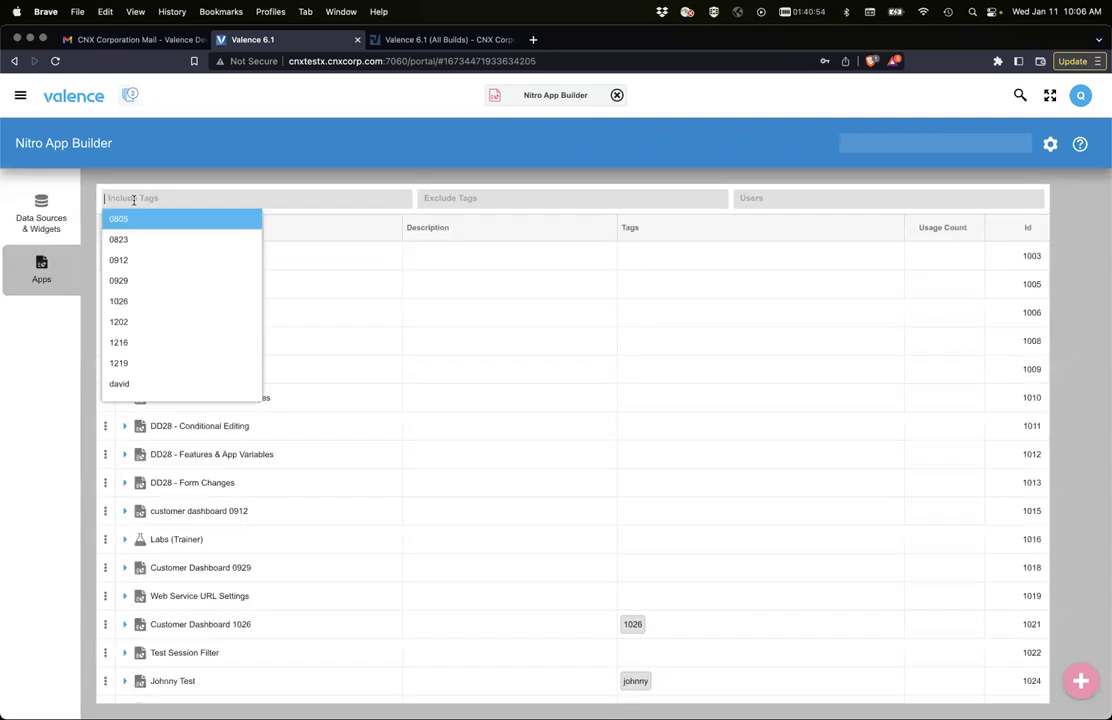
{"action": "type", "text": "dd"}
{"action": "left_click", "coordinate": [136, 219]}
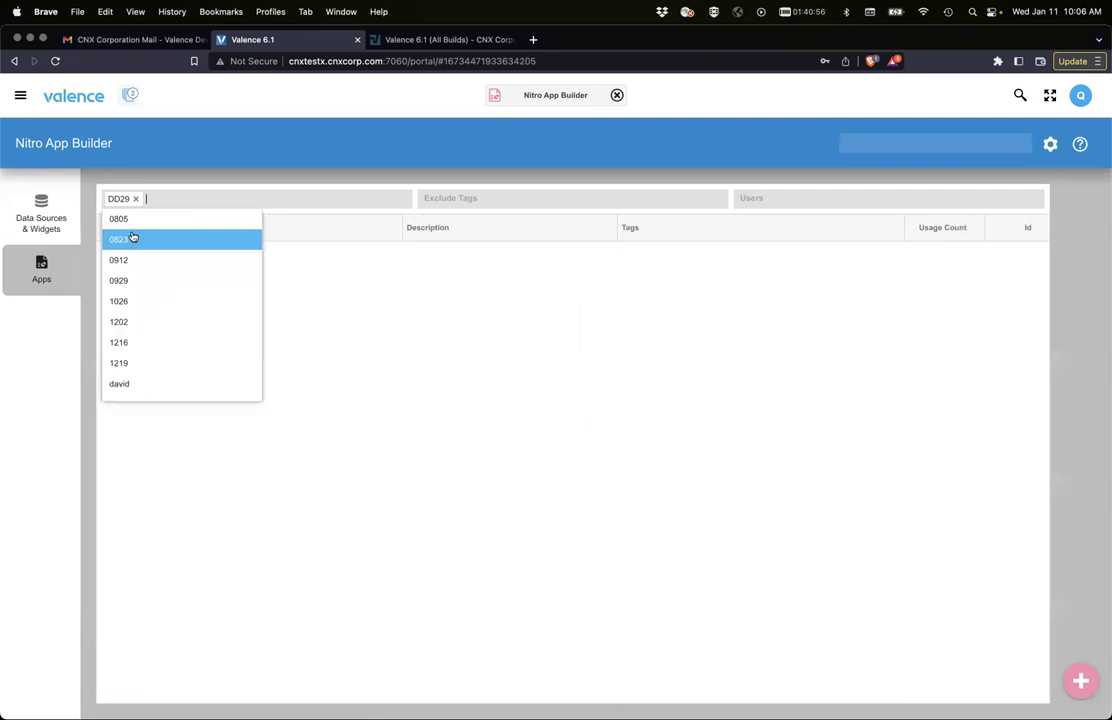
{"action": "left_click", "coordinate": [285, 316]}
{"action": "mouse_move", "coordinate": [1079, 665]}
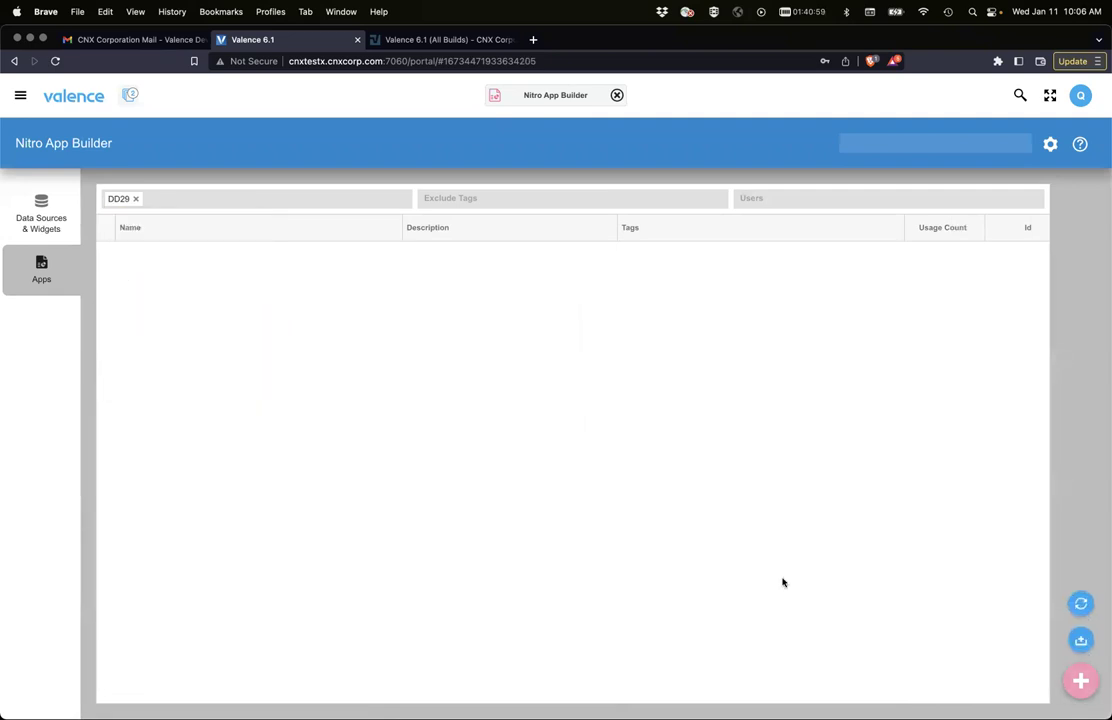
{"action": "left_click", "coordinate": [137, 200]}
{"action": "scroll", "coordinate": [231, 440], "scroll_direction": "down", "scroll_amount": 5}
{"action": "left_click", "coordinate": [167, 695]}
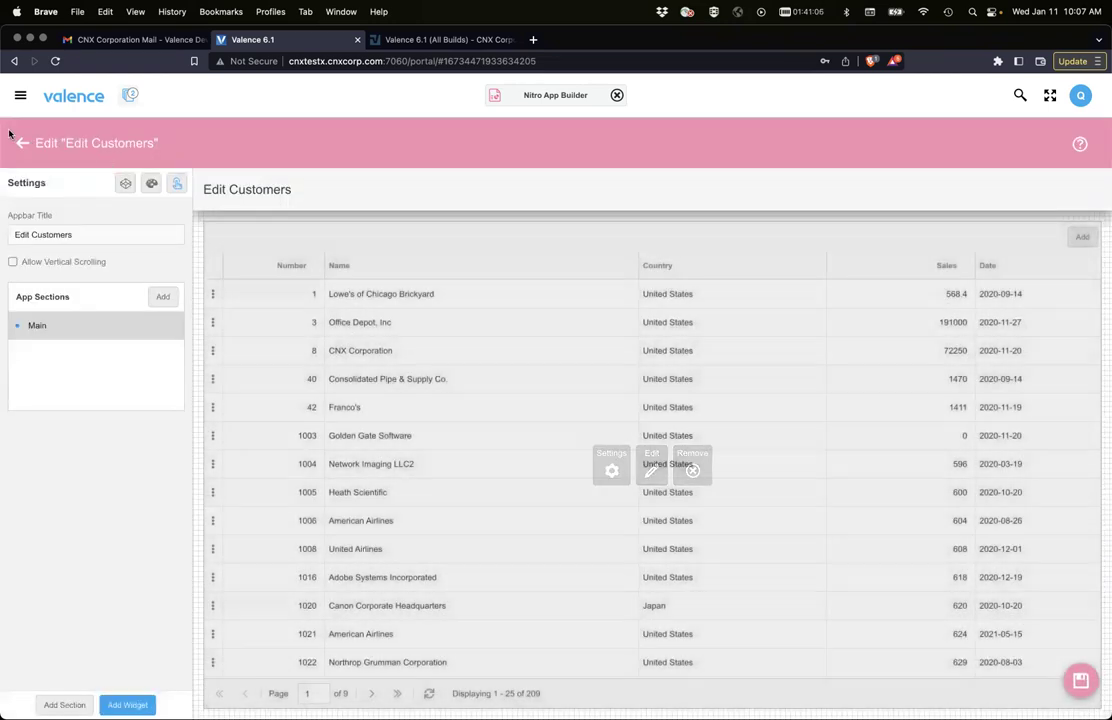
{"action": "left_click", "coordinate": [18, 142]}
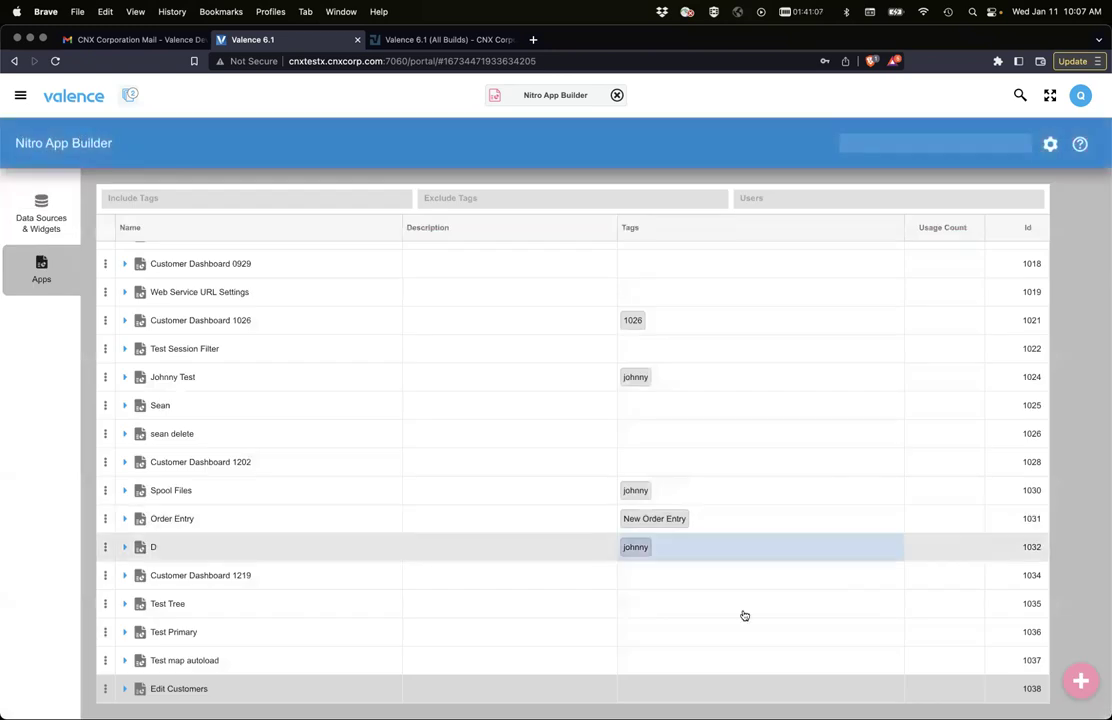
Add the DD29 tag to the Edit Customers app
{"action": "left_click", "coordinate": [700, 690]}
{"action": "type", "text": "DD"}
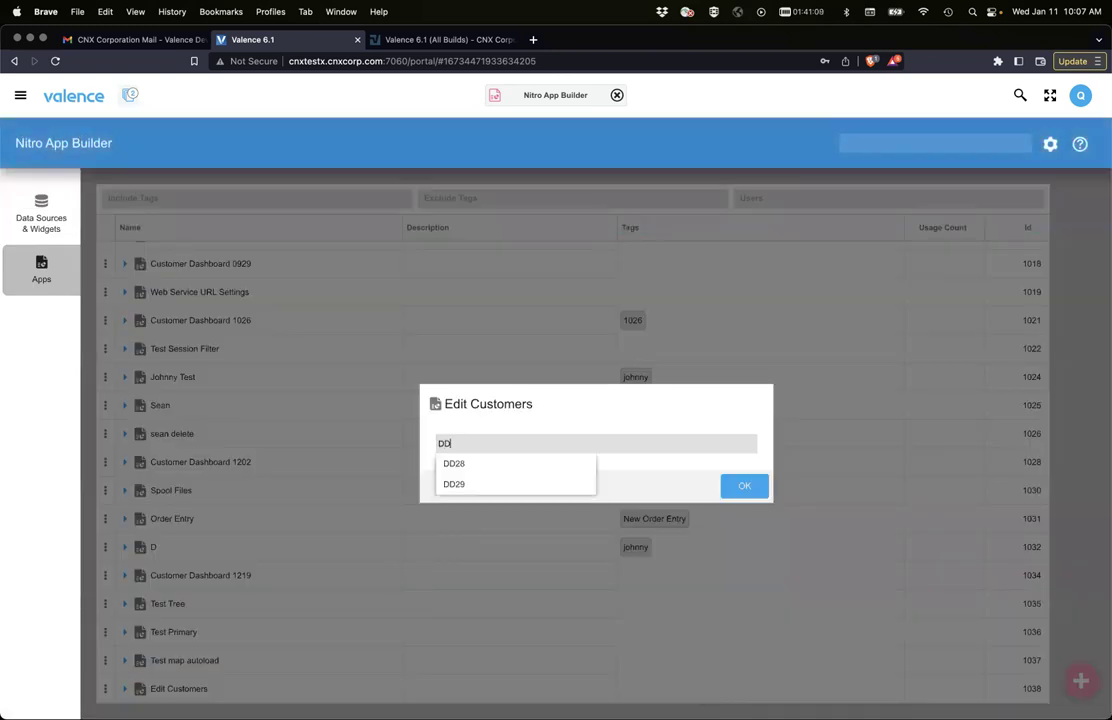
{"action": "key", "text": "Down"}
{"action": "key", "text": "Down"}
{"action": "key", "text": "Return"}
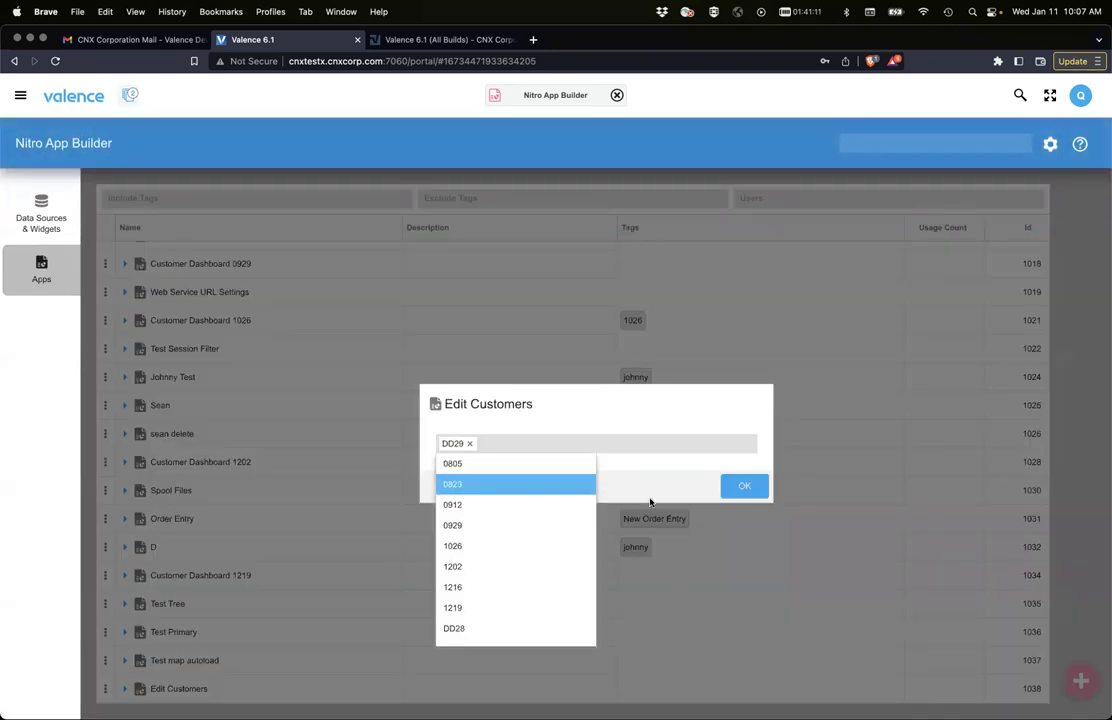
{"action": "left_click", "coordinate": [648, 462]}
{"action": "left_click", "coordinate": [750, 488]}
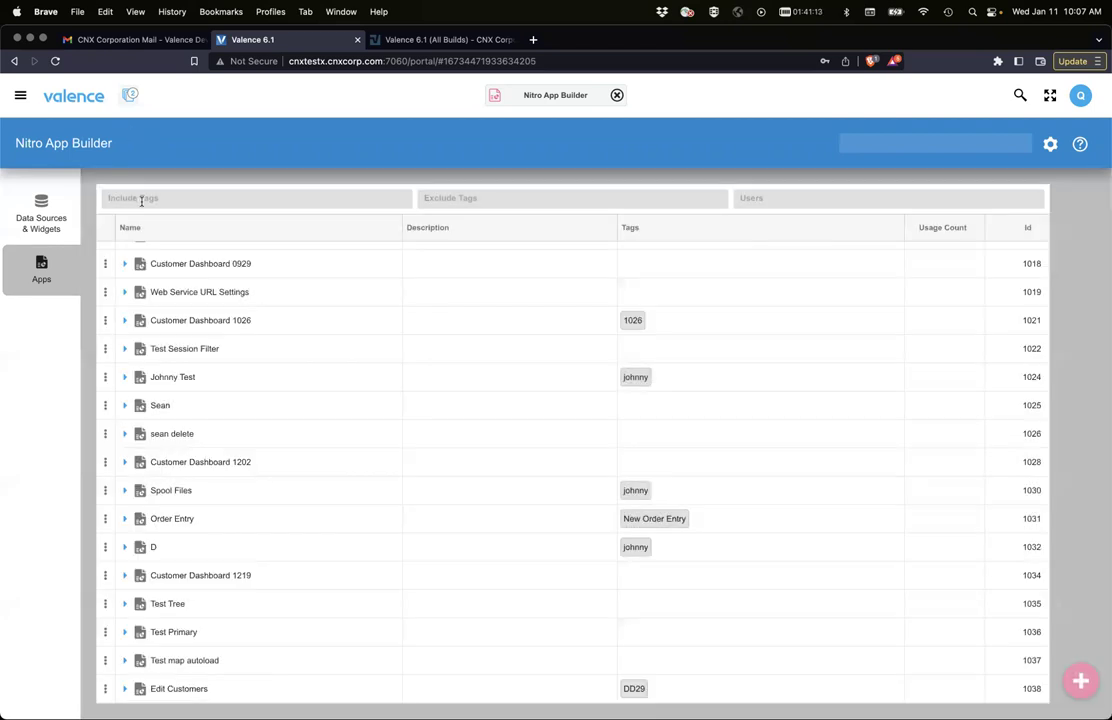
Filter the list by the DD29 tag
{"action": "left_click", "coordinate": [141, 200]}
{"action": "type", "text": "dd"}
{"action": "key", "text": "Down"}
{"action": "key", "text": "Return"}
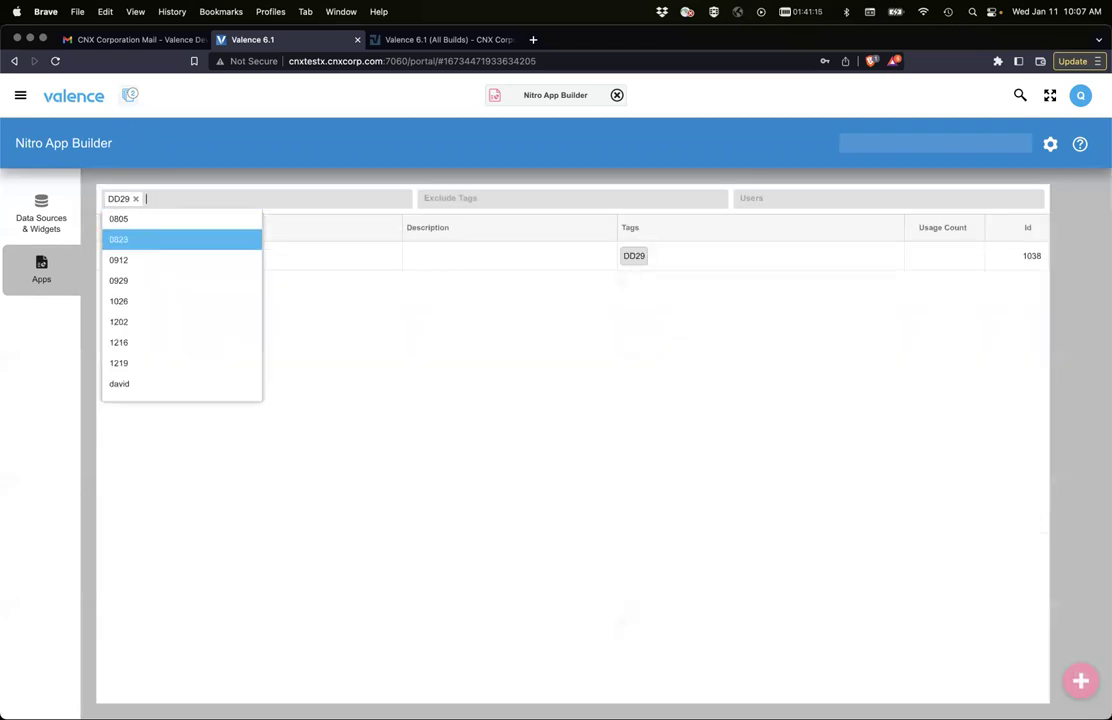
{"action": "left_click", "coordinate": [262, 308]}
Clear the DD29 filter on Data Sources & Widgets and scroll to Customers DD29 with Customer Edit
{"action": "left_click", "coordinate": [41, 215]}
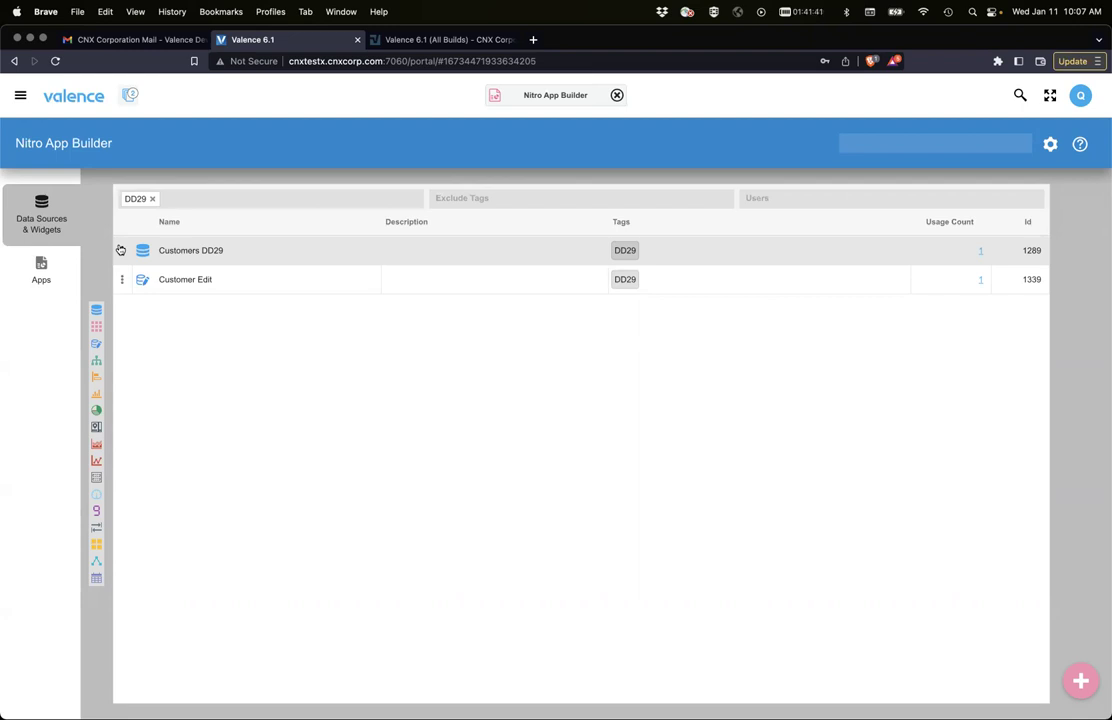
{"action": "left_click", "coordinate": [153, 200]}
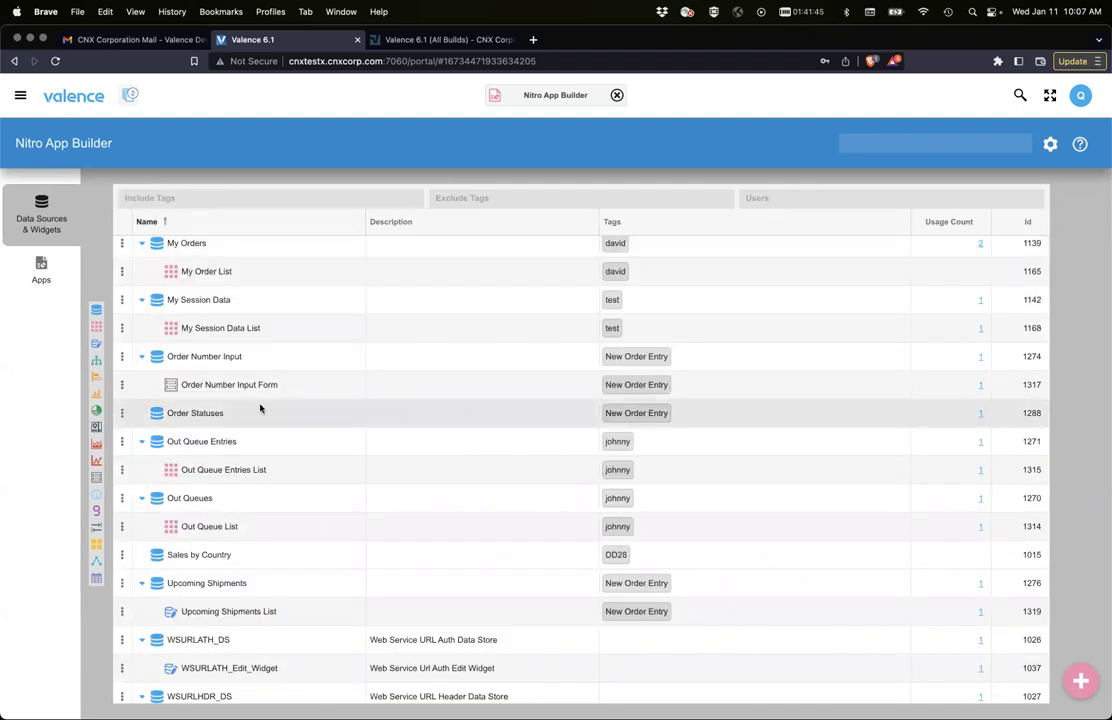
{"action": "scroll", "coordinate": [260, 408], "scroll_direction": "up", "scroll_amount": 15}
{"action": "scroll", "coordinate": [260, 408], "scroll_direction": "down", "scroll_amount": 5}
{"action": "scroll", "coordinate": [260, 408], "scroll_direction": "down", "scroll_amount": 5}
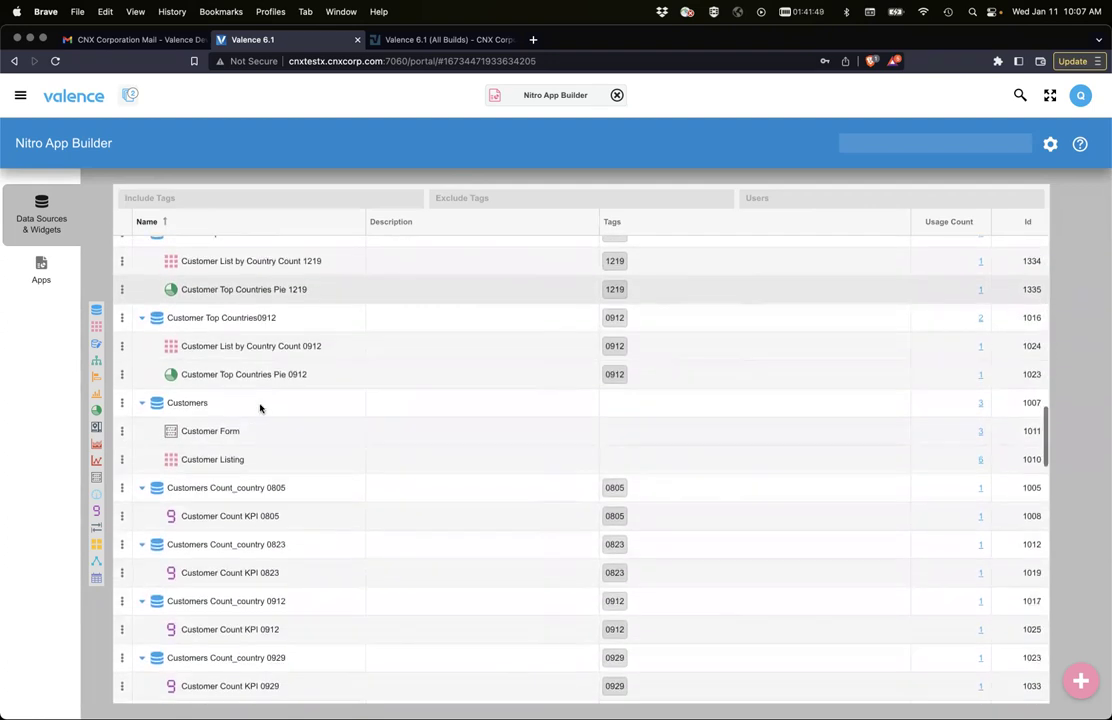
{"action": "scroll", "coordinate": [260, 406], "scroll_direction": "down", "scroll_amount": 15}
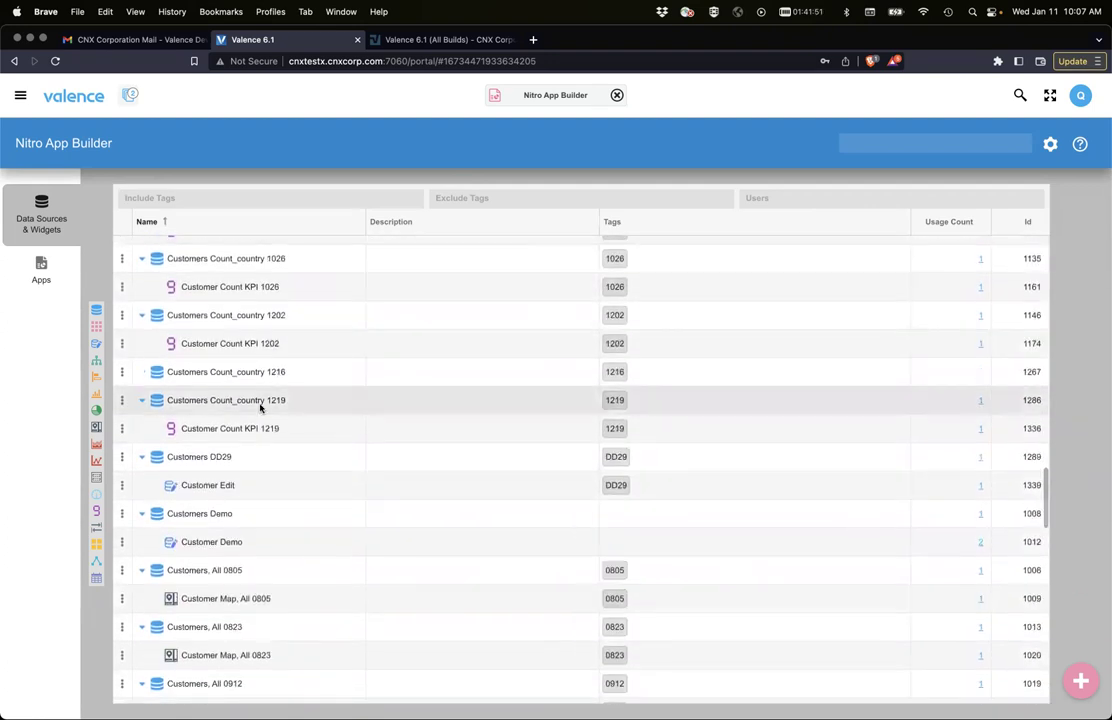
{"action": "scroll", "coordinate": [185, 461], "scroll_direction": "down", "scroll_amount": 4}
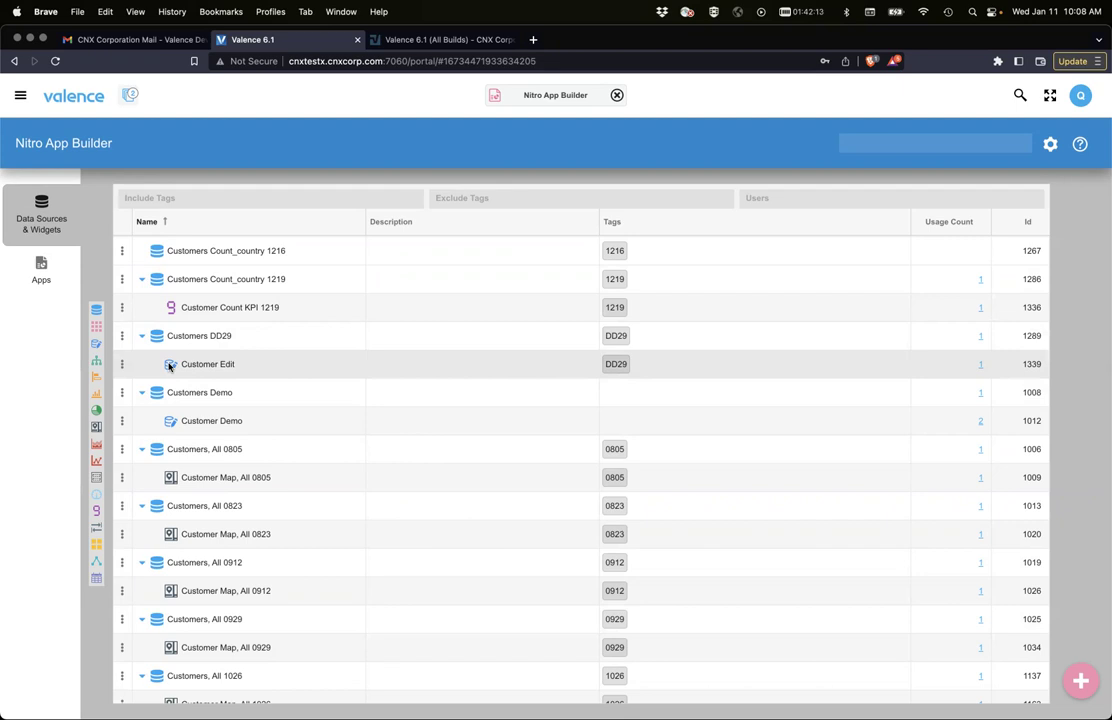
Create a Form widget from Customers DD29 with CUSNO, CNAME, CADDR1, CCITY, CSTATE, CZIP, CYTDSALES and CLASTACT
{"action": "left_click", "coordinate": [122, 338]}
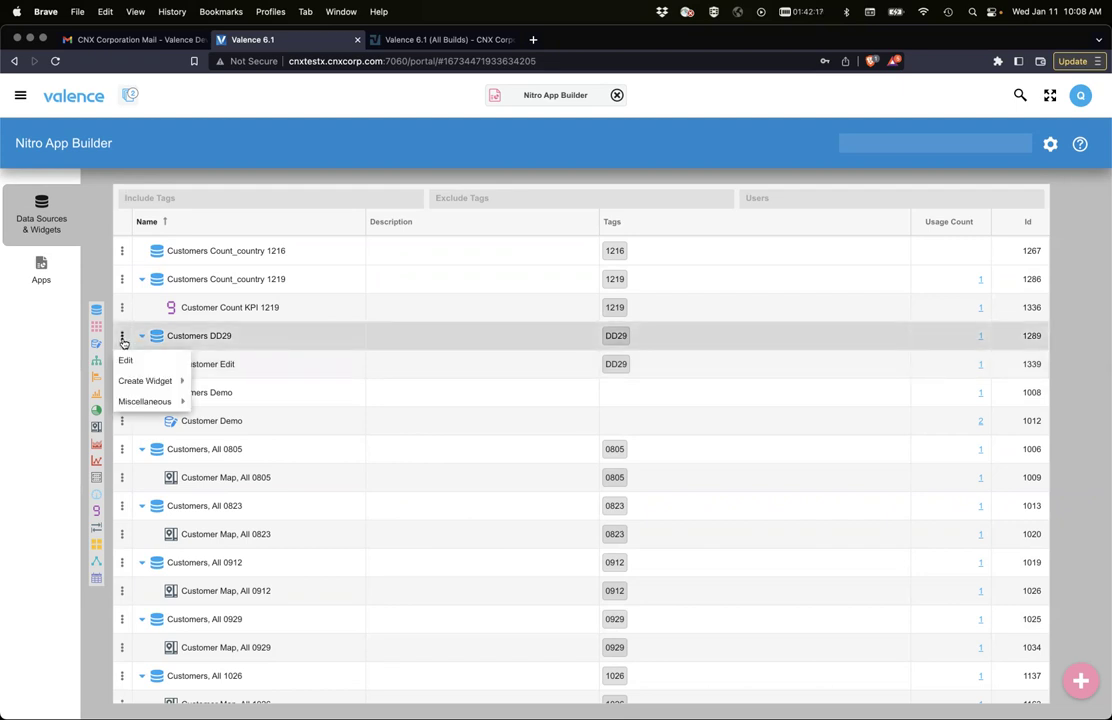
{"action": "mouse_move", "coordinate": [144, 383]}
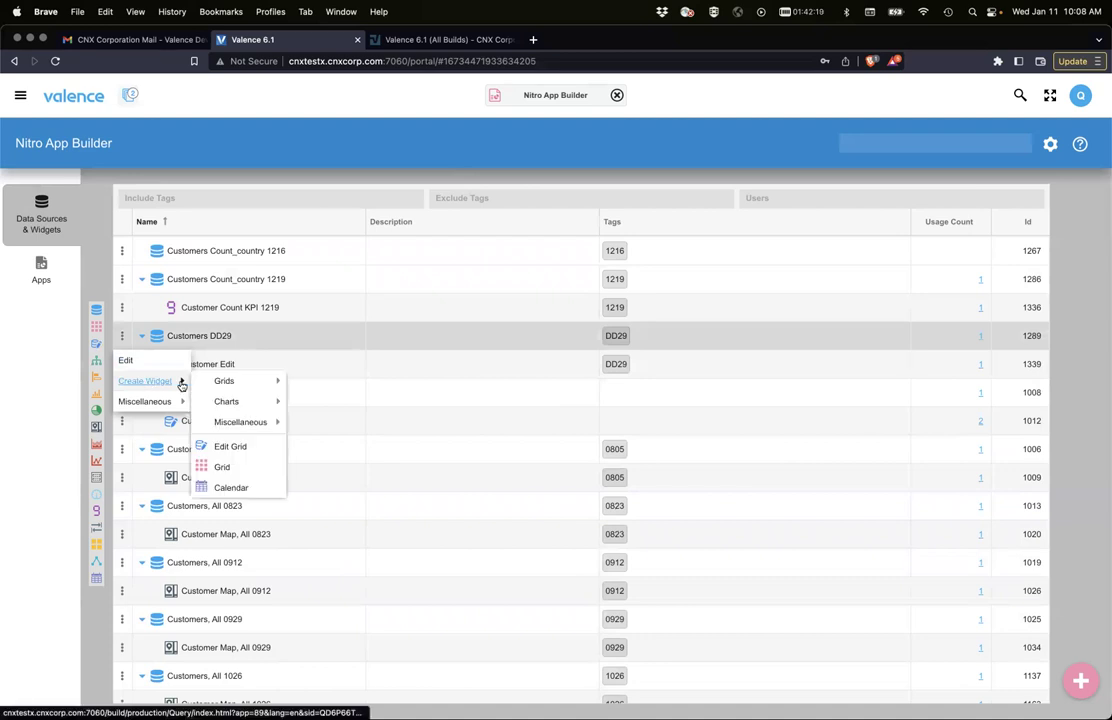
{"action": "mouse_move", "coordinate": [211, 426]}
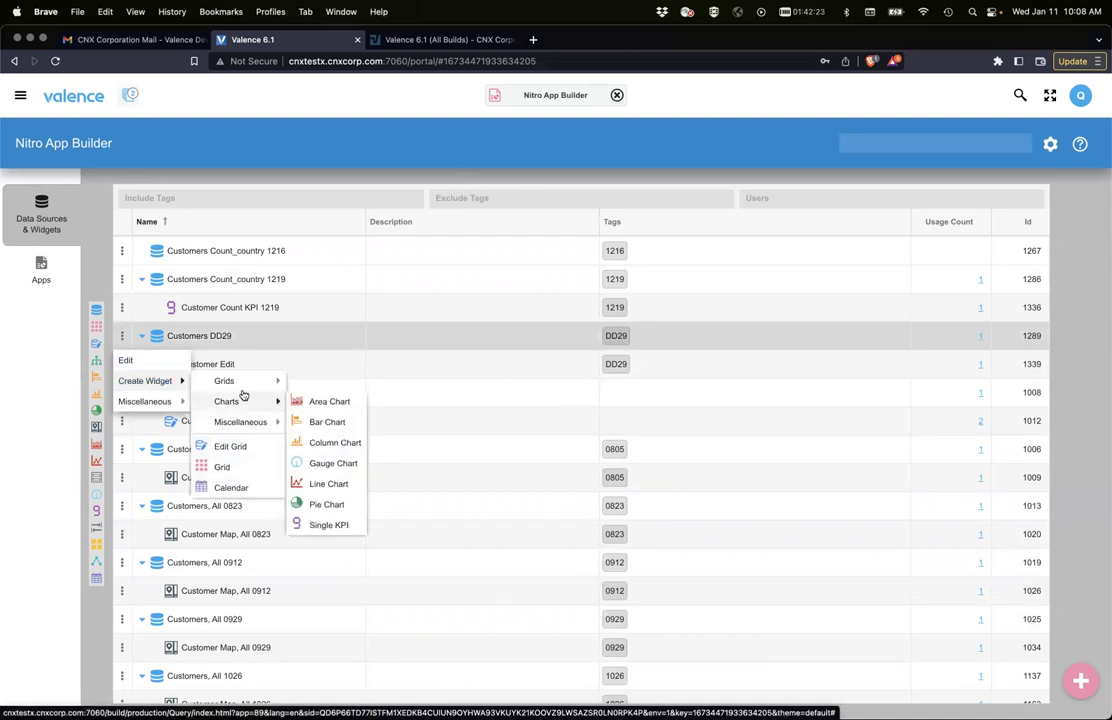
{"action": "left_click", "coordinate": [315, 439]}
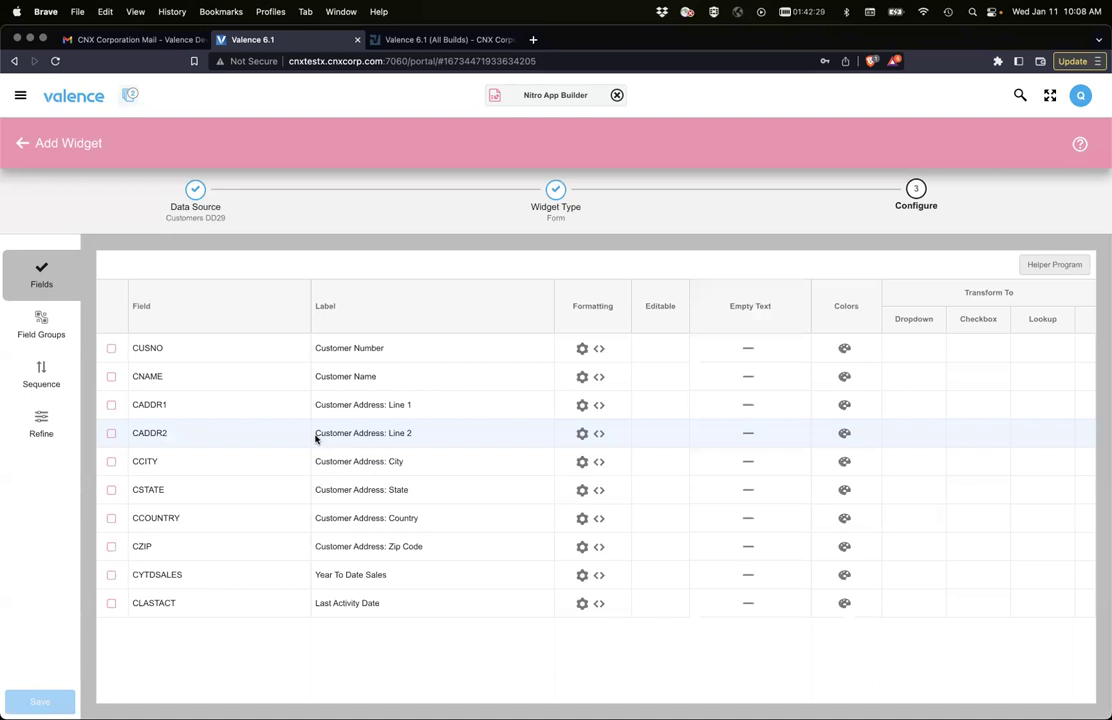
{"action": "left_click", "coordinate": [110, 349]}
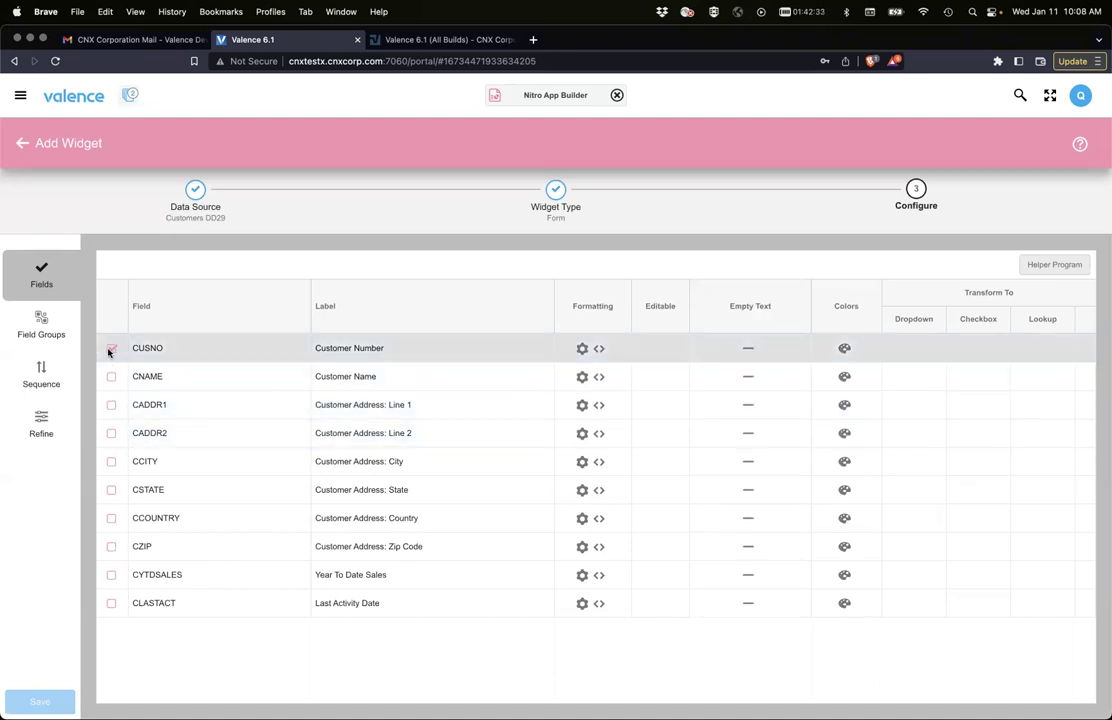
{"action": "left_click", "coordinate": [110, 376]}
{"action": "left_click", "coordinate": [111, 404]}
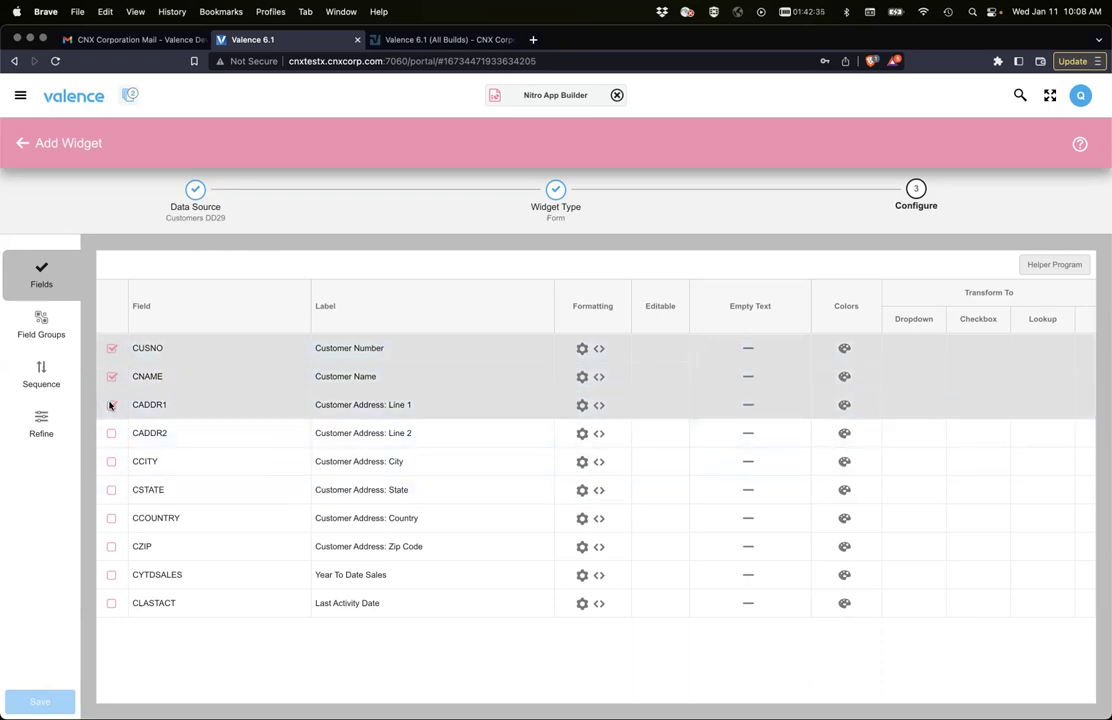
{"action": "left_click", "coordinate": [111, 461]}
{"action": "left_click", "coordinate": [111, 490]}
{"action": "left_click", "coordinate": [110, 547]}
{"action": "left_click", "coordinate": [112, 575]}
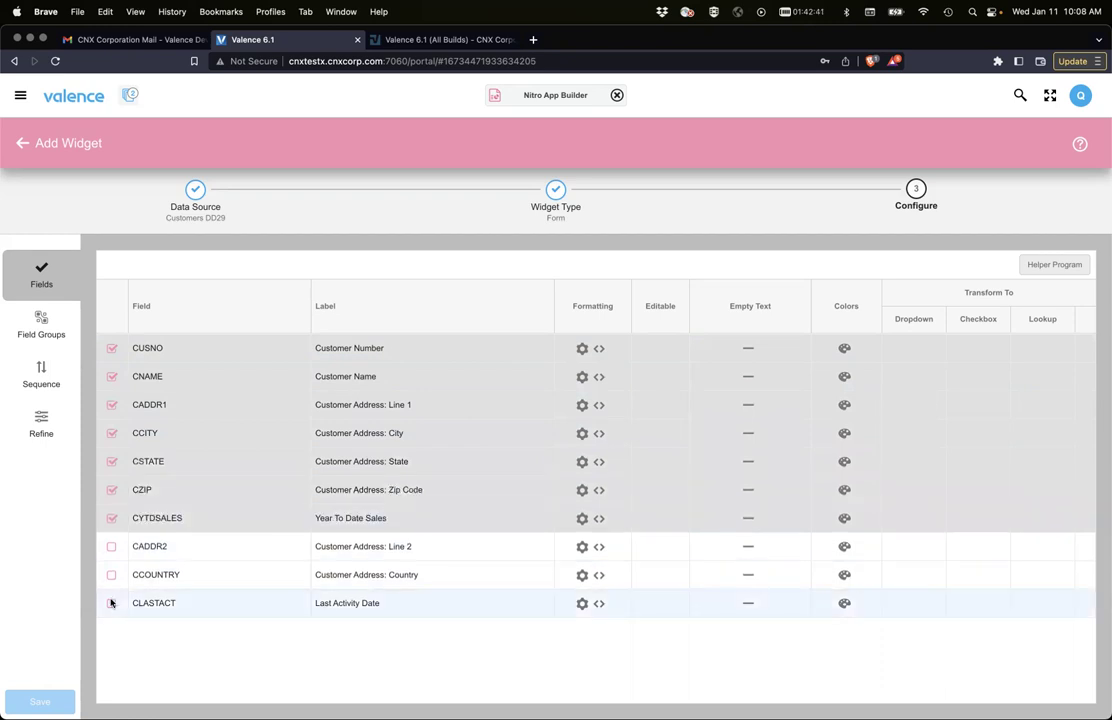
{"action": "left_click", "coordinate": [111, 604]}
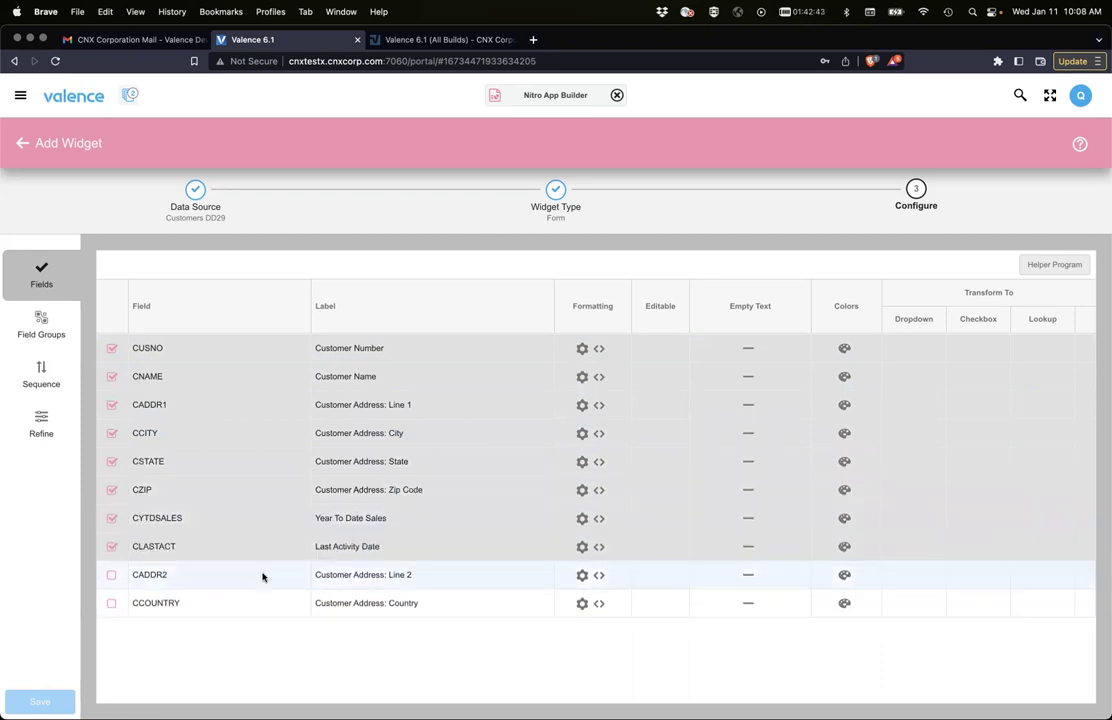
Relabel the first four fields as Number, Name, Address and City
{"action": "left_click", "coordinate": [337, 349]}
{"action": "triple_click", "coordinate": [337, 349]}
{"action": "type", "text": "Number"}
{"action": "key", "text": "Return"}
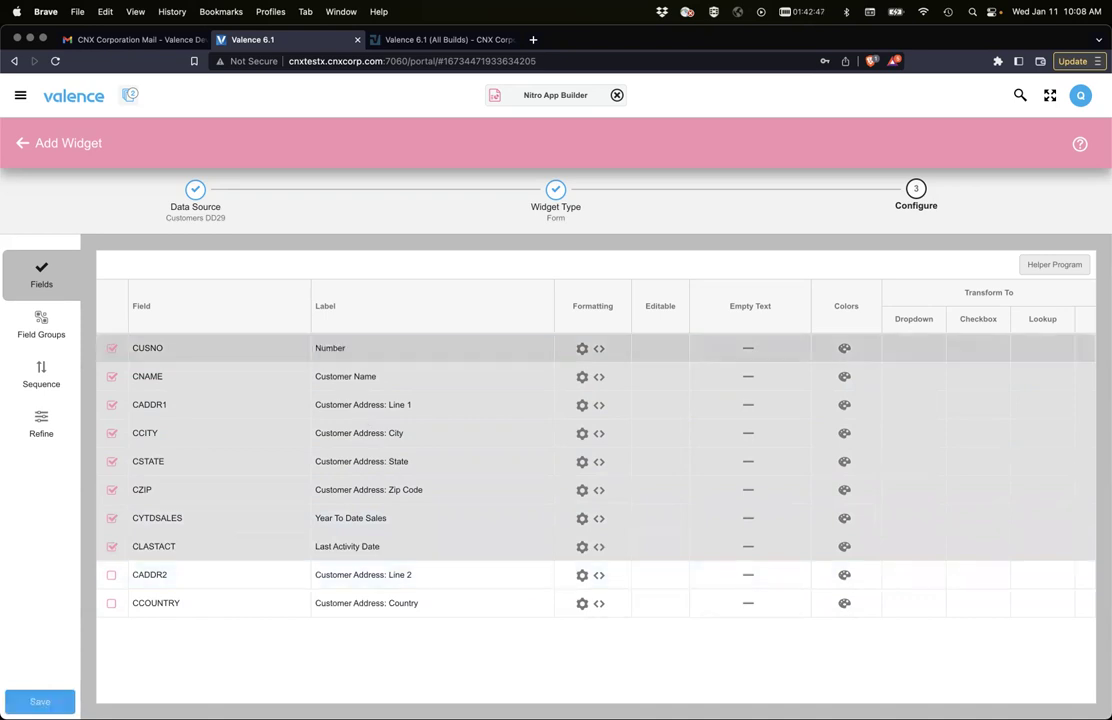
{"action": "left_click", "coordinate": [361, 376]}
{"action": "triple_click", "coordinate": [361, 376]}
{"action": "type", "text": "Name"}
{"action": "key", "text": "Return"}
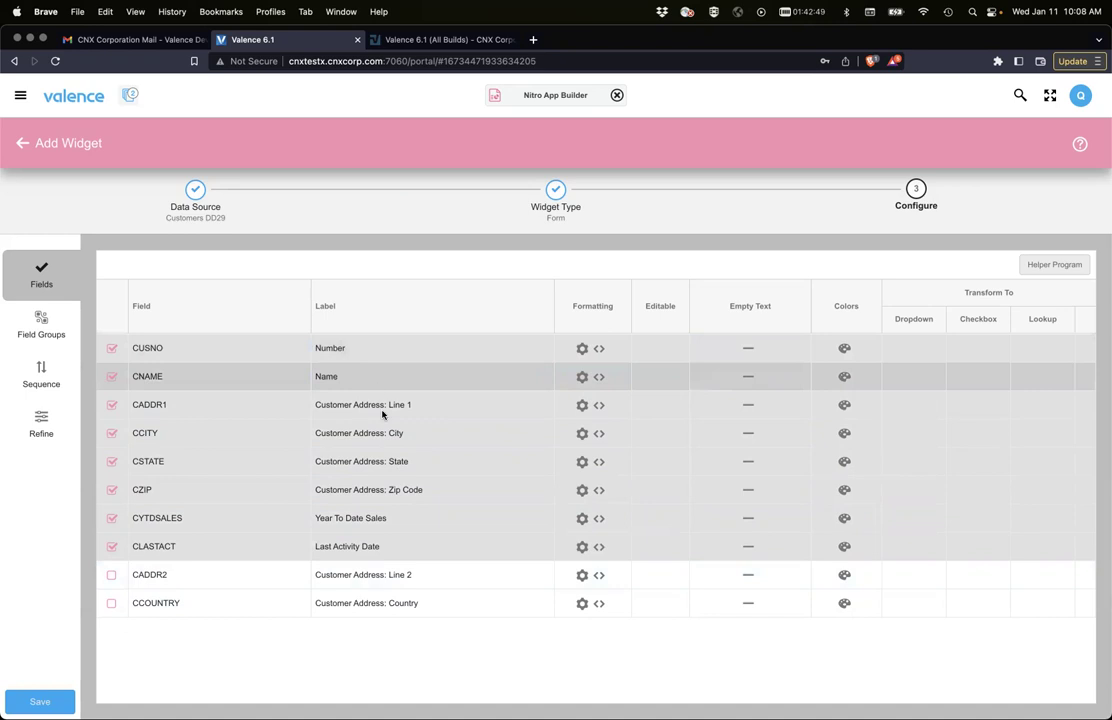
{"action": "left_click", "coordinate": [380, 410]}
{"action": "triple_click", "coordinate": [380, 410]}
{"action": "type", "text": "Address"}
{"action": "key", "text": "Return"}
{"action": "left_click", "coordinate": [395, 430]}
{"action": "triple_click", "coordinate": [395, 428]}
{"action": "type", "text": "City"}
{"action": "key", "text": "Return"}
Relabel the remaining fields as State, Zip, Sales and Date
{"action": "left_click", "coordinate": [397, 461]}
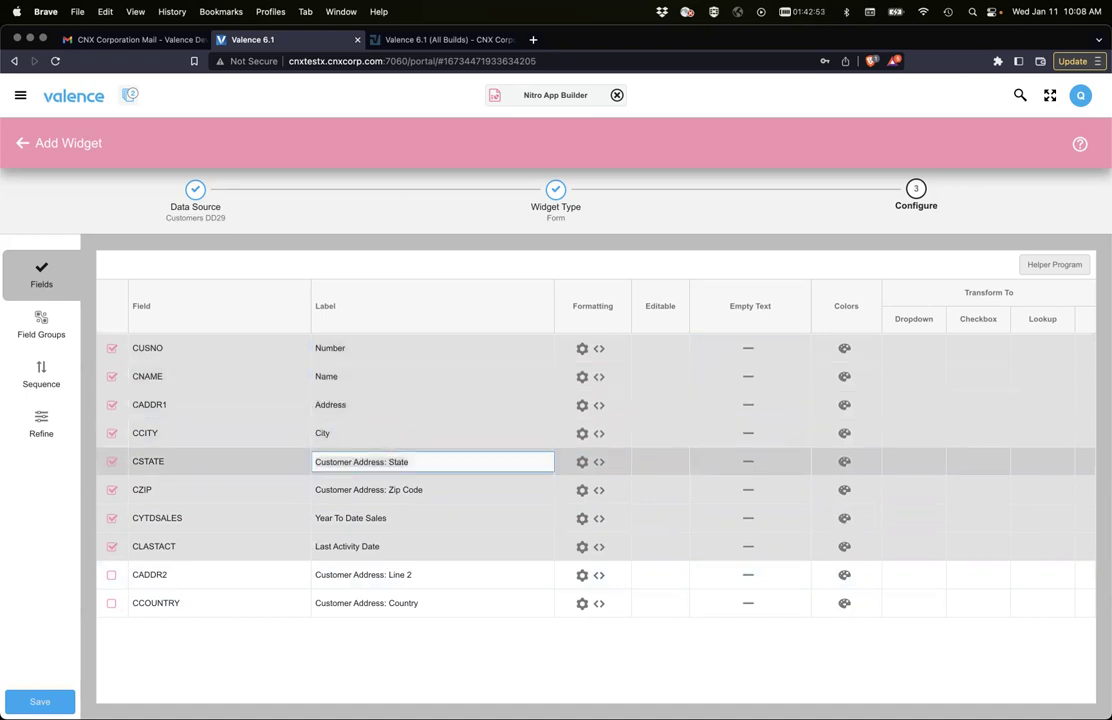
{"action": "triple_click", "coordinate": [397, 461]}
{"action": "type", "text": "State"}
{"action": "key", "text": "Return"}
{"action": "left_click", "coordinate": [380, 492]}
{"action": "triple_click", "coordinate": [380, 492]}
{"action": "type", "text": "Zip"}
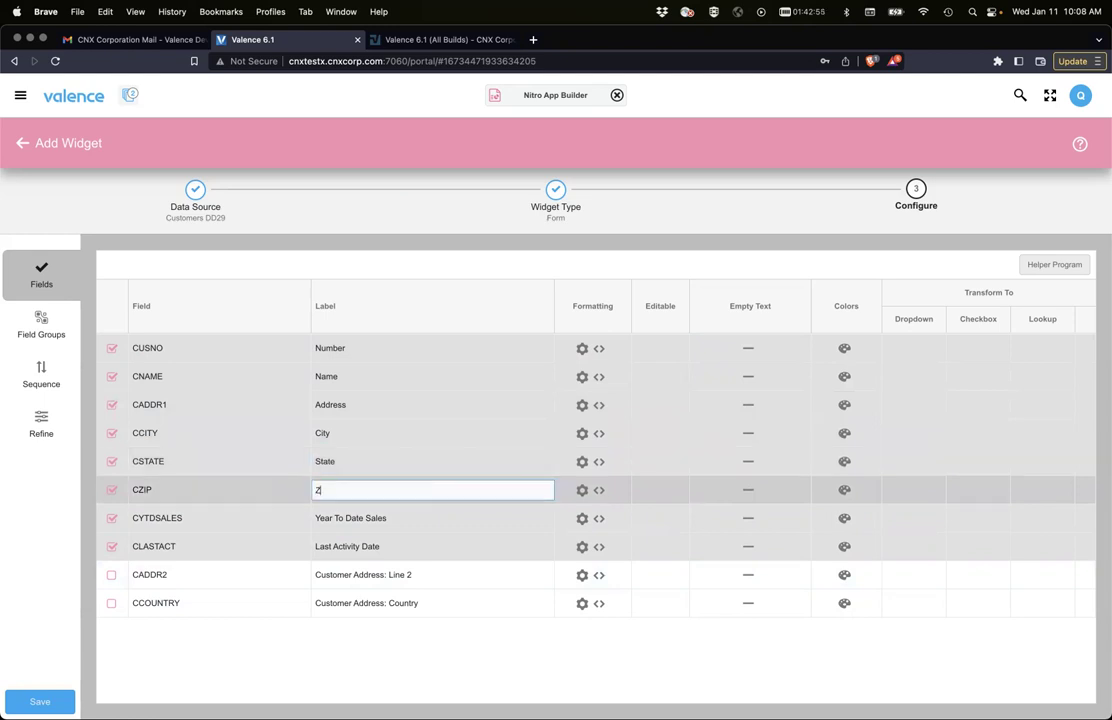
{"action": "key", "text": "Return"}
{"action": "left_click", "coordinate": [369, 514]}
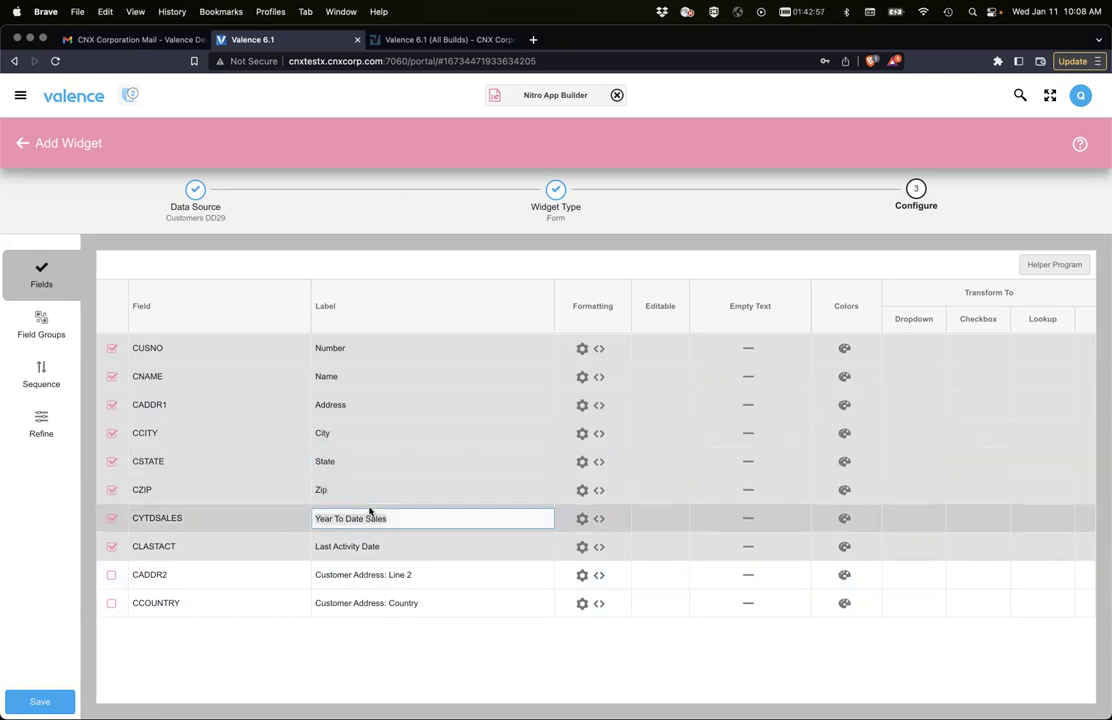
{"action": "triple_click", "coordinate": [369, 514]}
{"action": "type", "text": "Sales"}
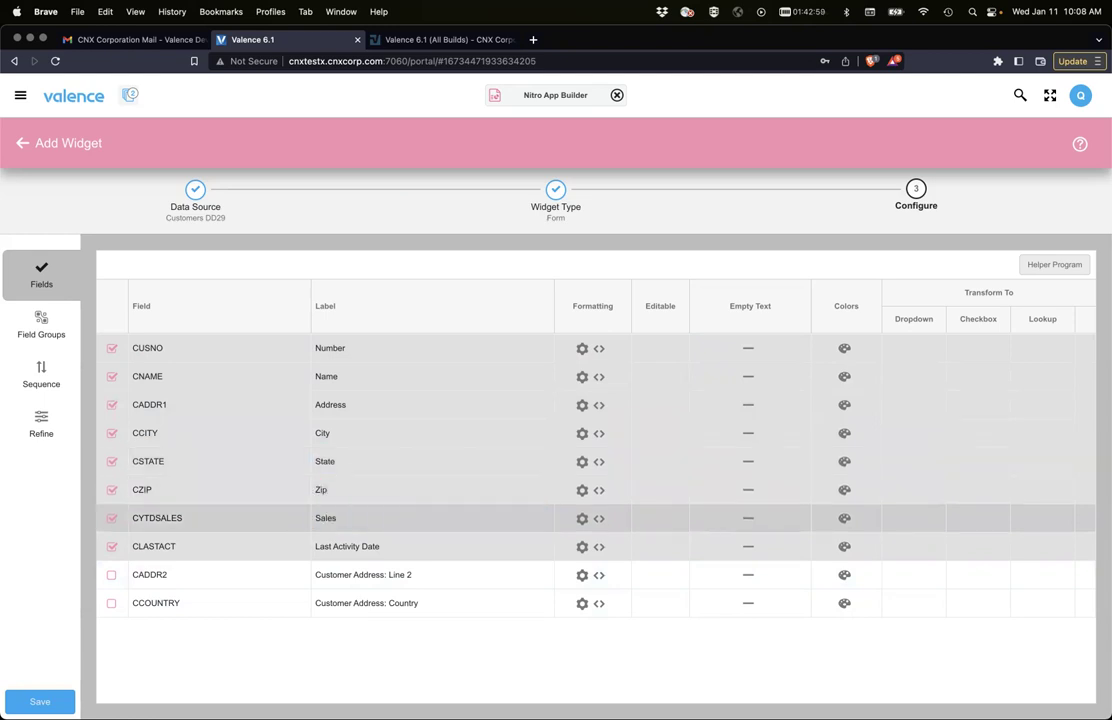
{"action": "key", "text": "Return"}
{"action": "left_click", "coordinate": [367, 548]}
{"action": "triple_click", "coordinate": [367, 548]}
{"action": "type", "text": "Date"}
{"action": "key", "text": "Return"}
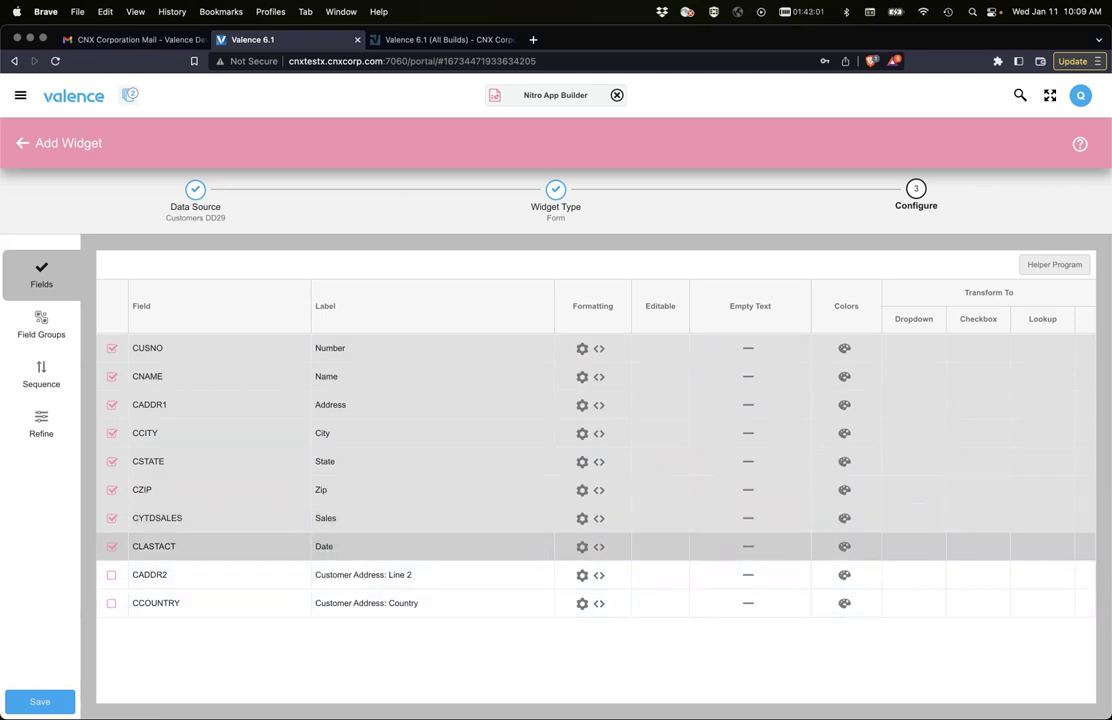
Create a field group holding CCITY, CSTATE, CZIP and CADDR1, with CADDR1 moved to the front
{"action": "left_click", "coordinate": [42, 325]}
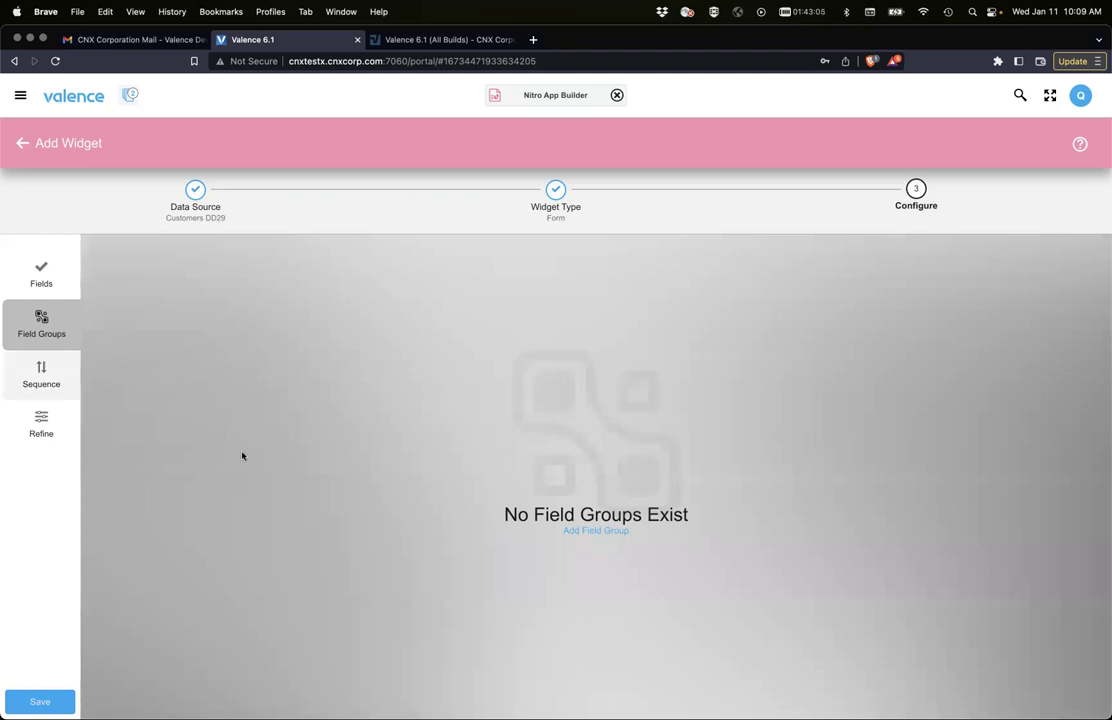
{"action": "left_click", "coordinate": [598, 531]}
{"action": "left_click", "coordinate": [451, 284]}
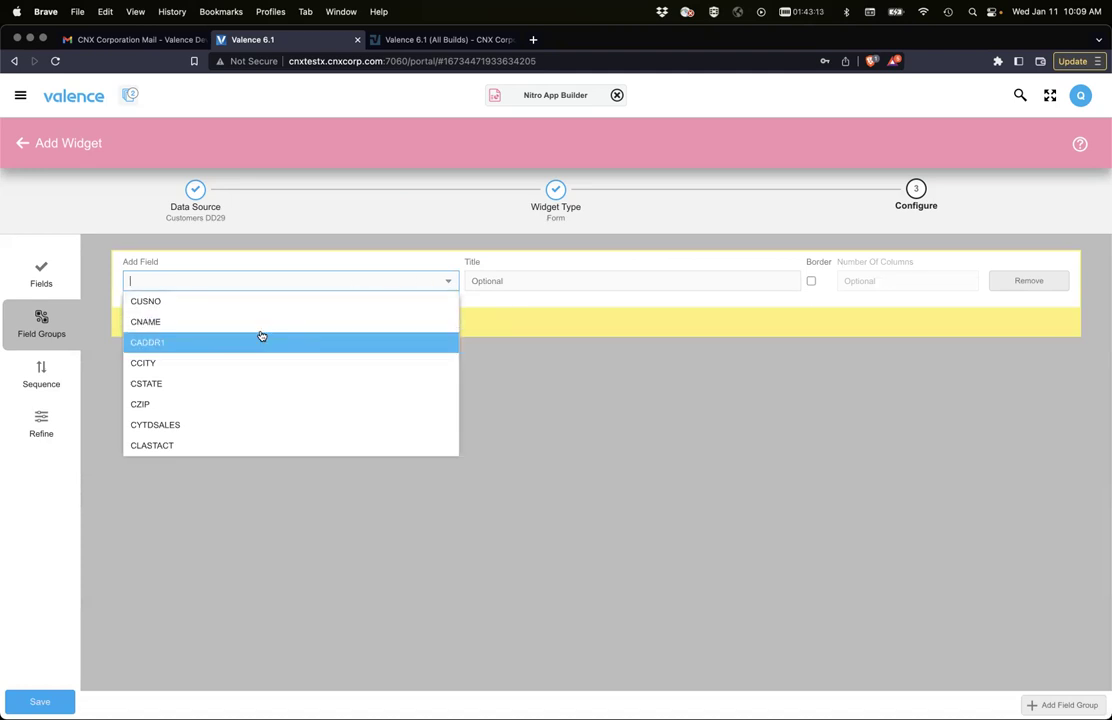
{"action": "left_click", "coordinate": [228, 363]}
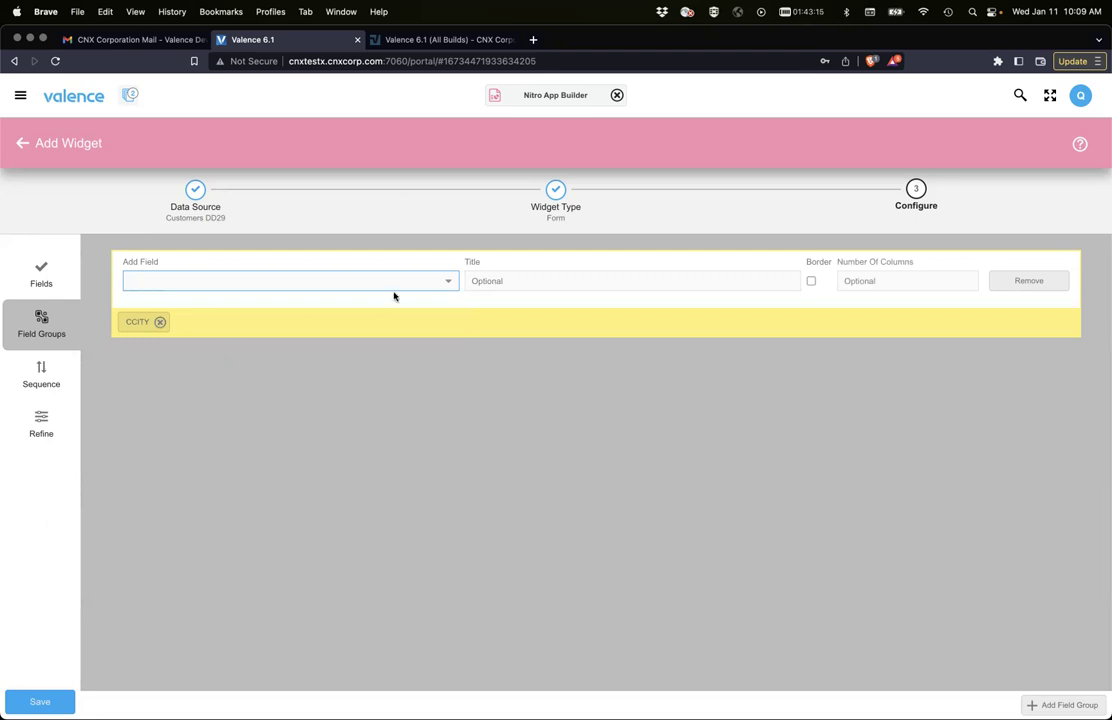
{"action": "left_click", "coordinate": [447, 281]}
{"action": "left_click", "coordinate": [203, 368]}
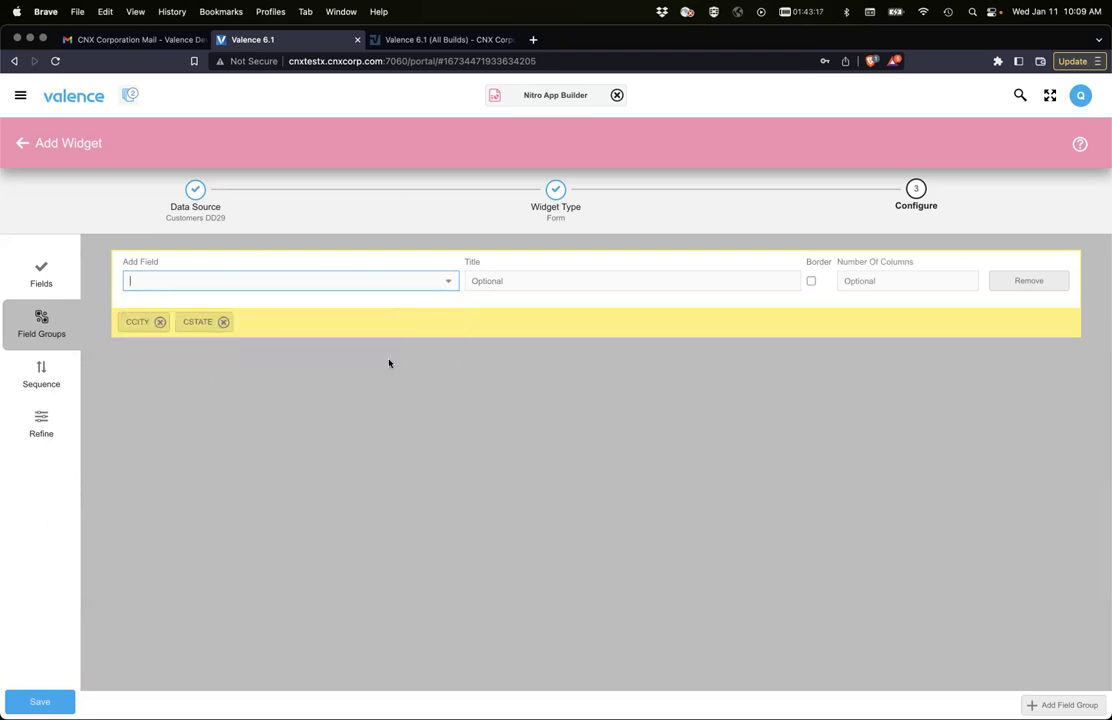
{"action": "left_click", "coordinate": [444, 283]}
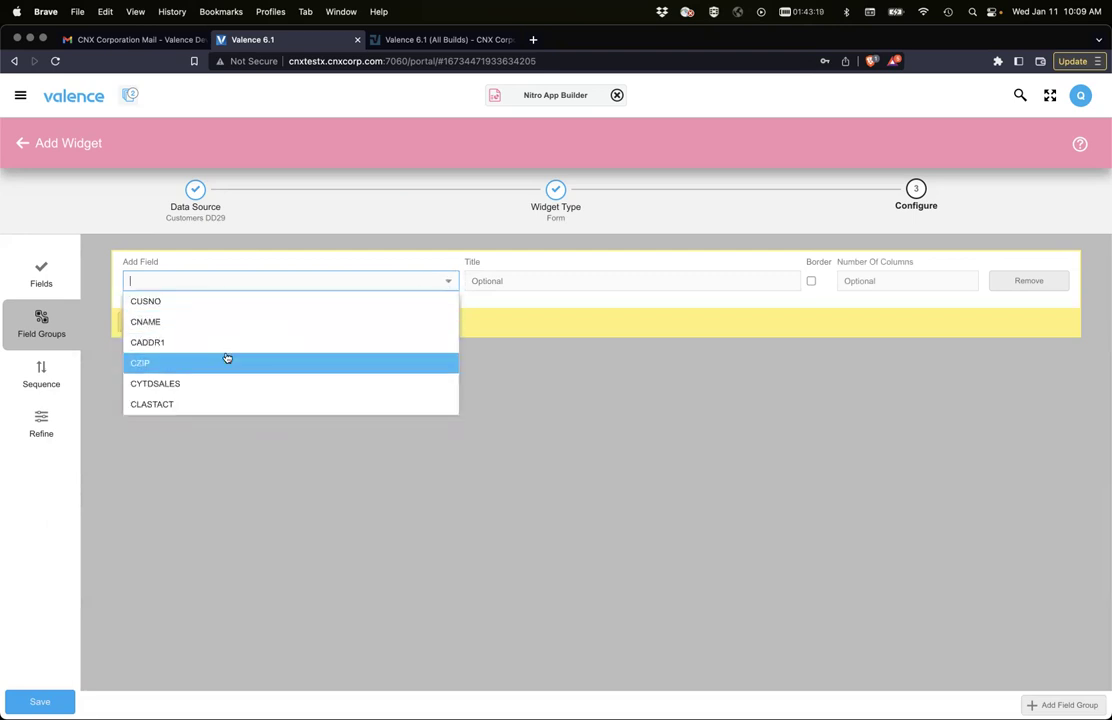
{"action": "left_click", "coordinate": [227, 360]}
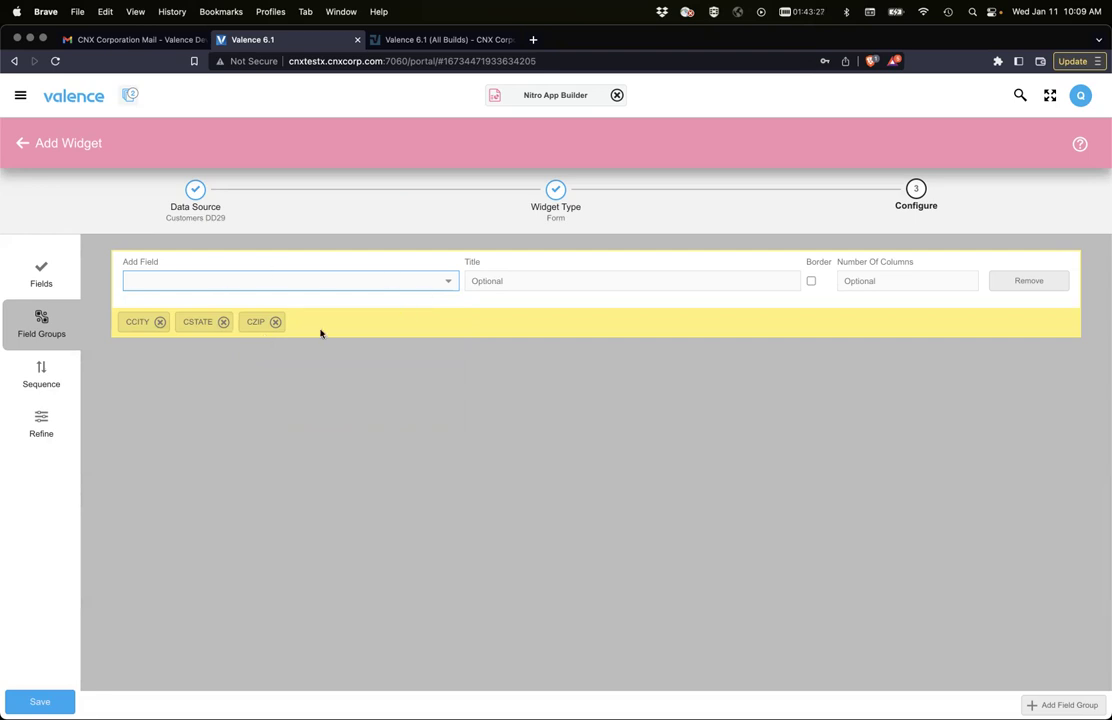
{"action": "left_click", "coordinate": [448, 281]}
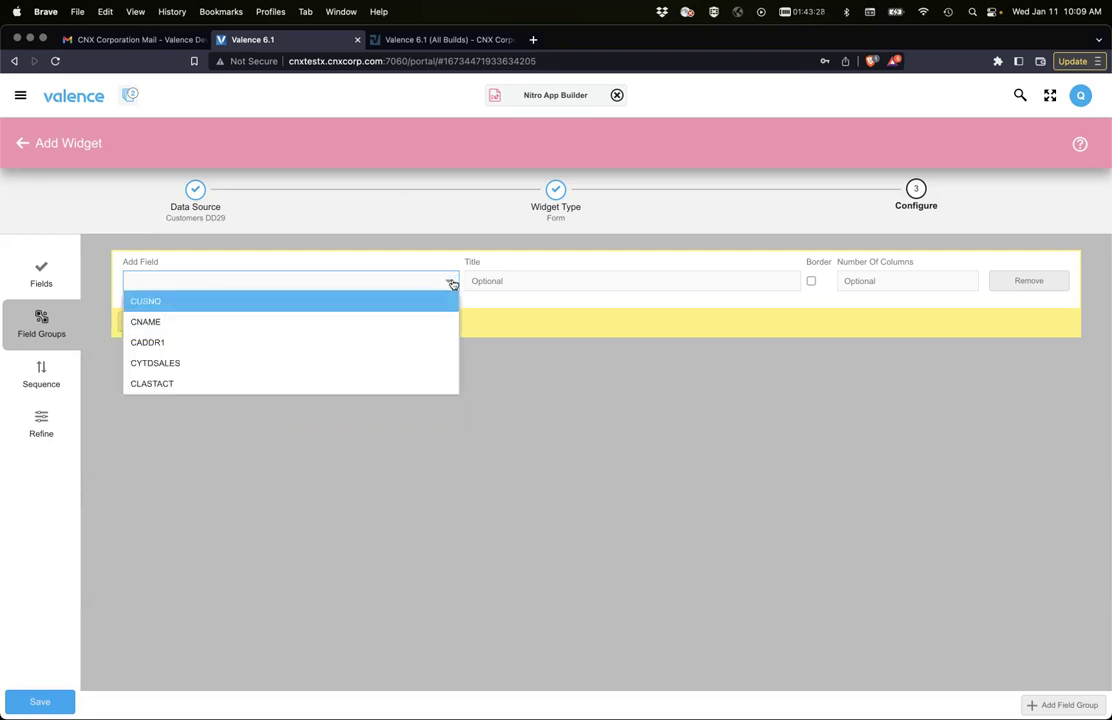
{"action": "left_click", "coordinate": [148, 340]}
{"action": "left_click_drag", "start_coordinate": [308, 323], "coordinate": [143, 330]}
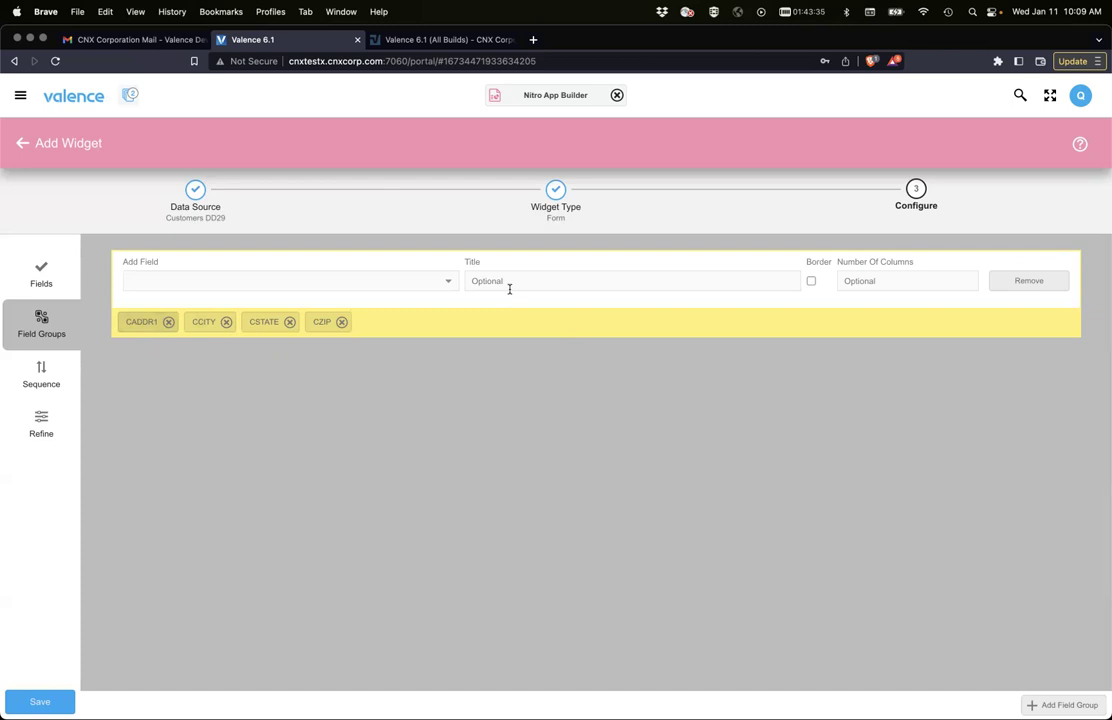
Set the field group's Number Of Columns to 3 and its title to Address
{"action": "left_click", "coordinate": [913, 286]}
{"action": "left_click", "coordinate": [25, 445]}
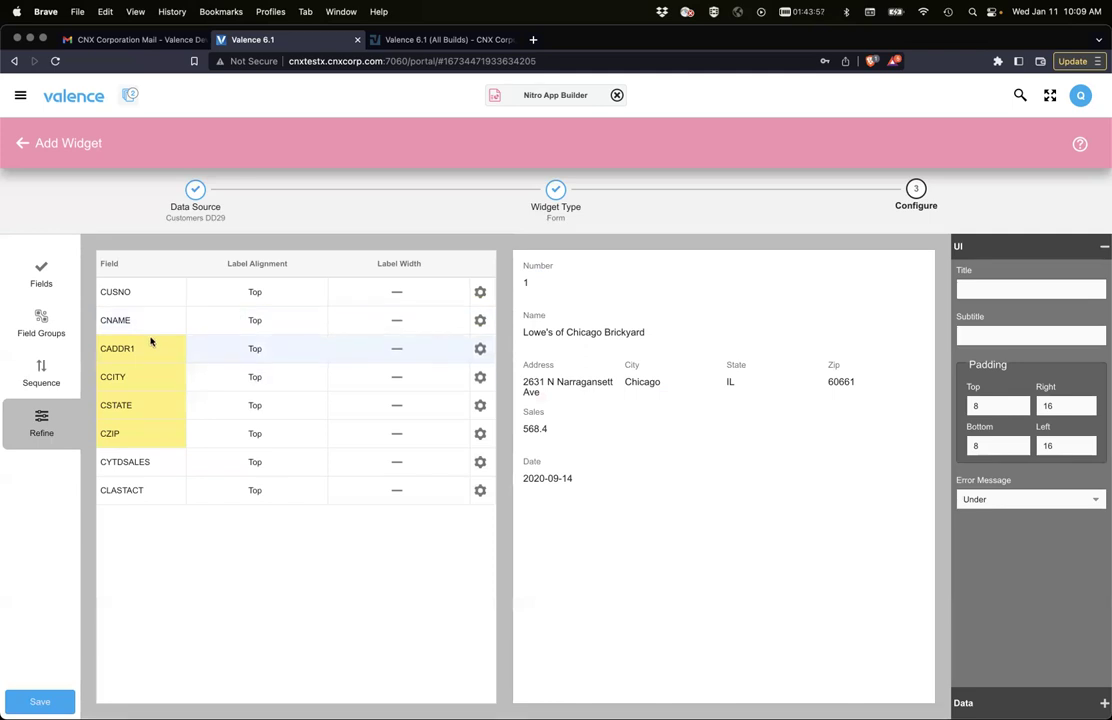
{"action": "left_click", "coordinate": [41, 323]}
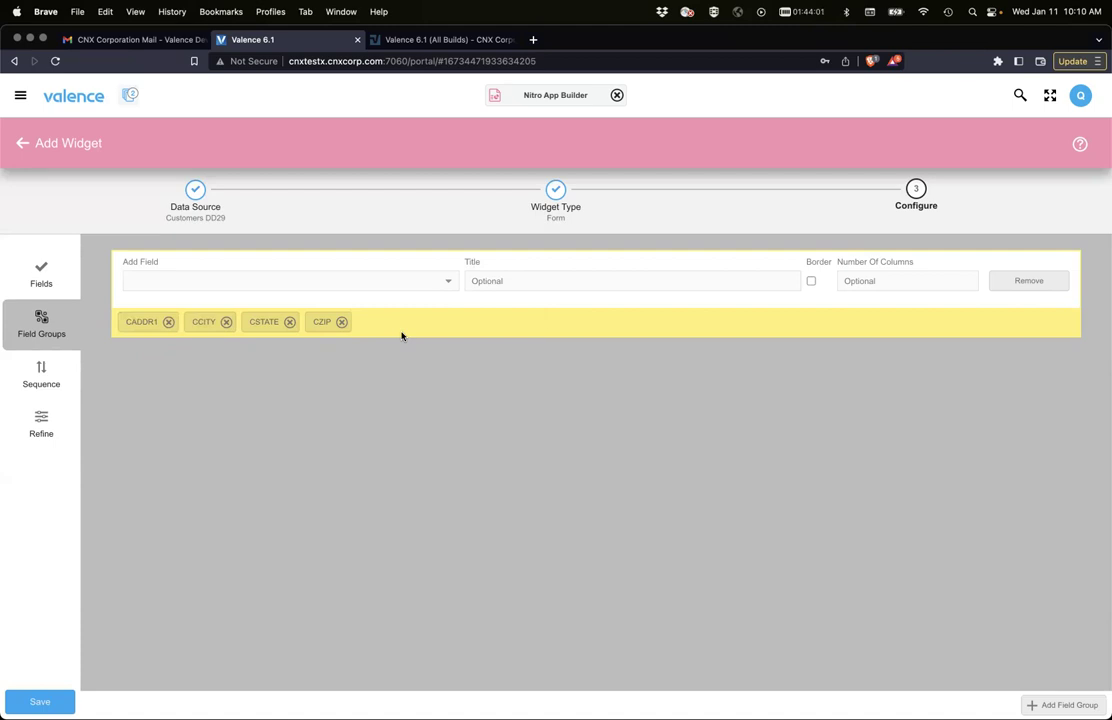
{"action": "left_click", "coordinate": [861, 281]}
{"action": "type", "text": "3"}
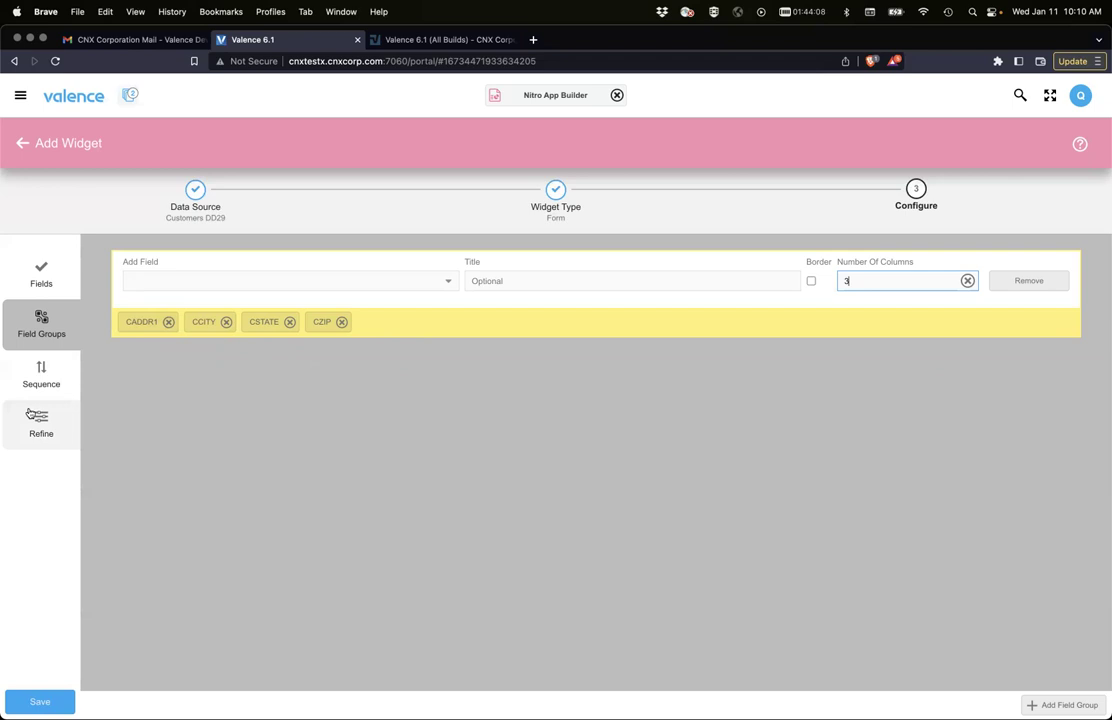
{"action": "left_click", "coordinate": [490, 279]}
{"action": "type", "text": "Addr"}
{"action": "key", "text": "BackSpace"}
{"action": "key", "text": "BackSpace"}
{"action": "type", "text": "dress"}
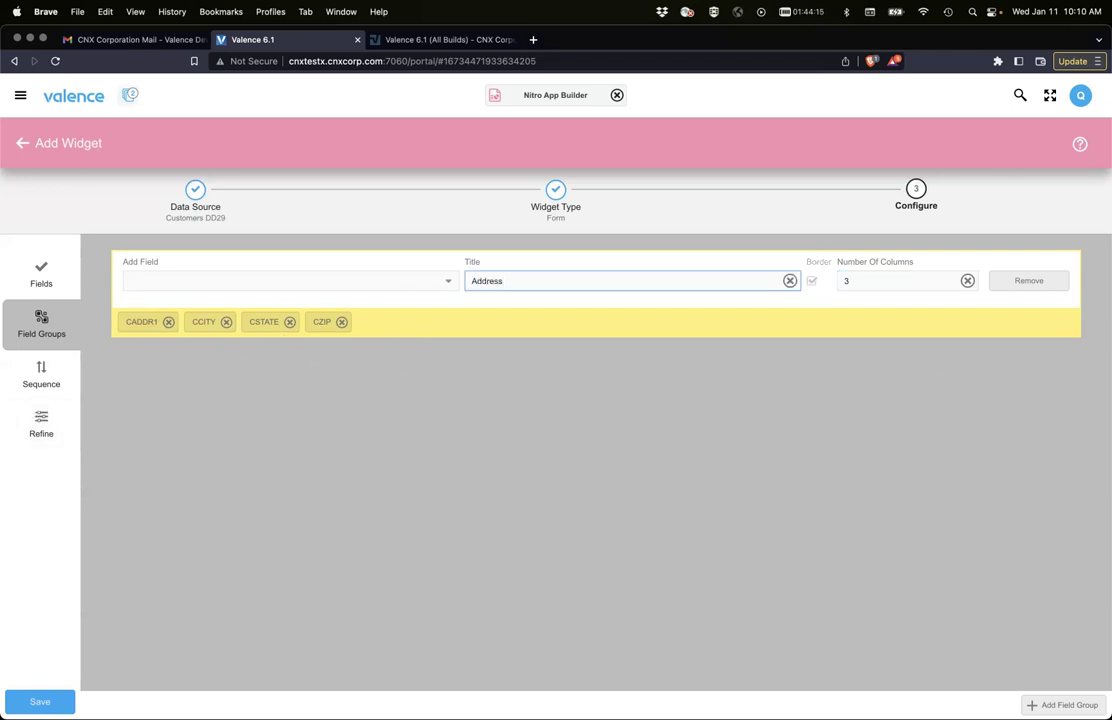
In the Refine preview, set CADDR1's Span Columns to 3
{"action": "left_click", "coordinate": [27, 424]}
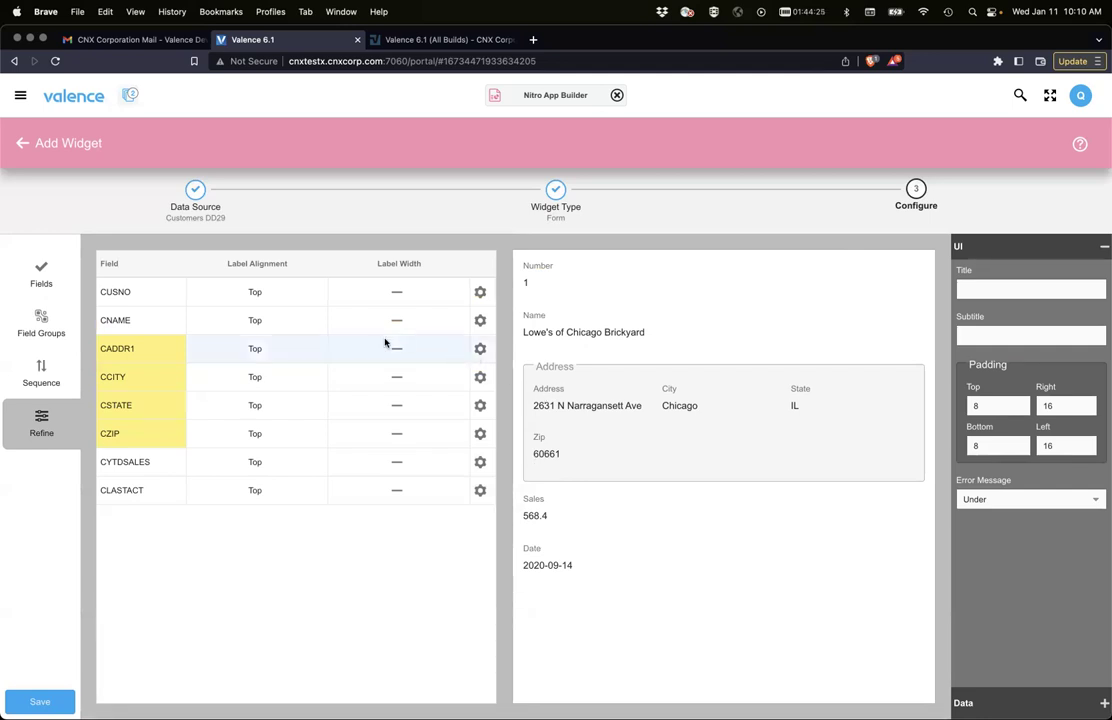
{"action": "left_click", "coordinate": [479, 349]}
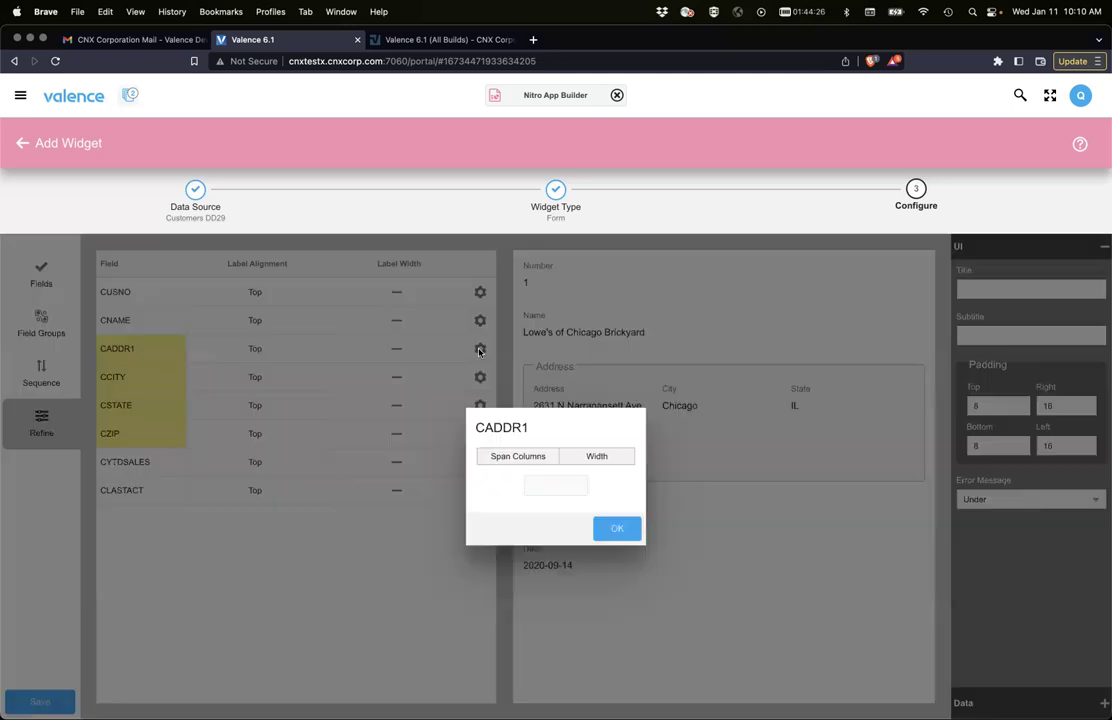
{"action": "left_click", "coordinate": [541, 487]}
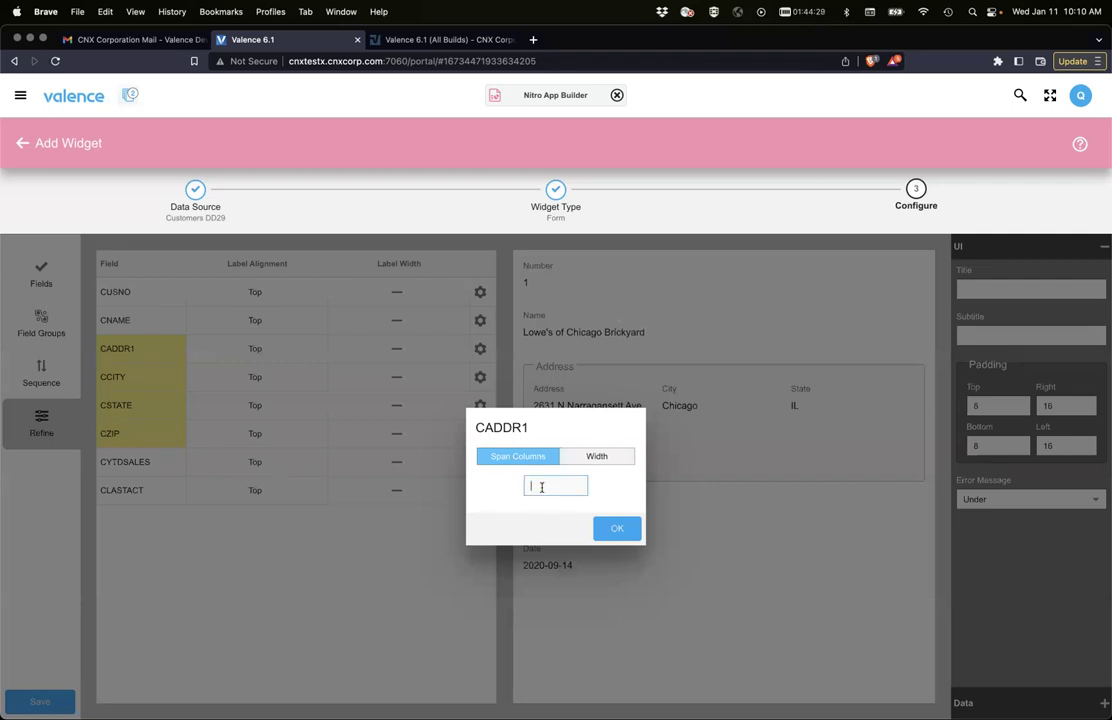
{"action": "type", "text": "3"}
{"action": "left_click", "coordinate": [605, 528]}
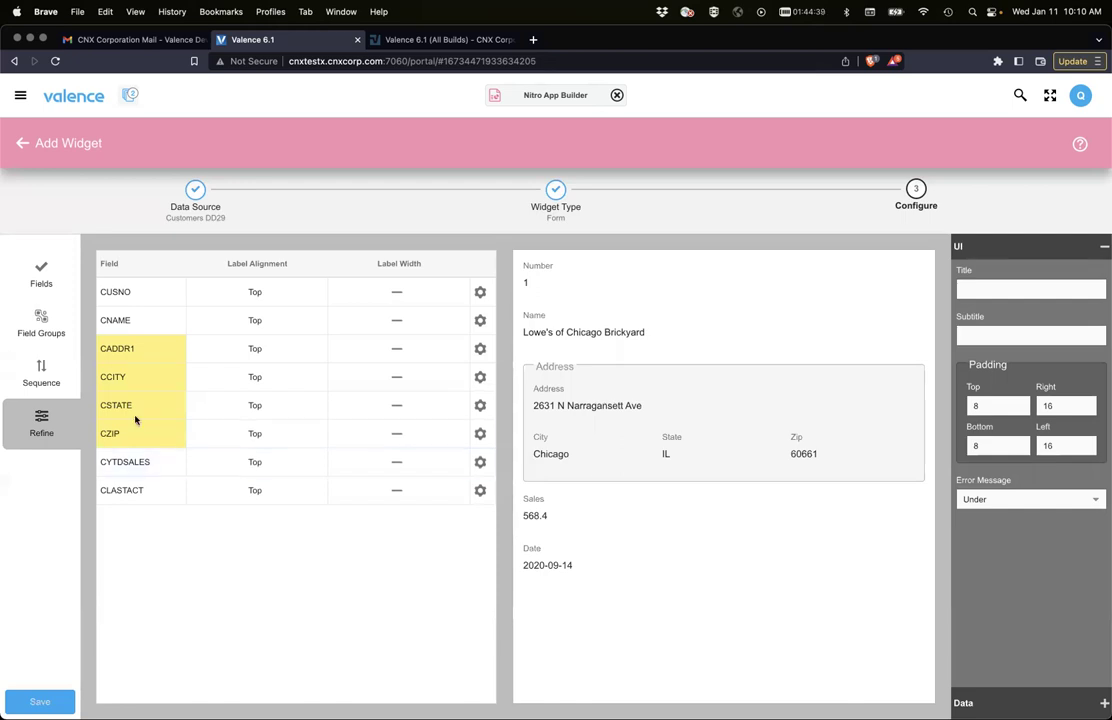
Change the field group title from Address to Location and check the layout preview
{"action": "left_click", "coordinate": [41, 272]}
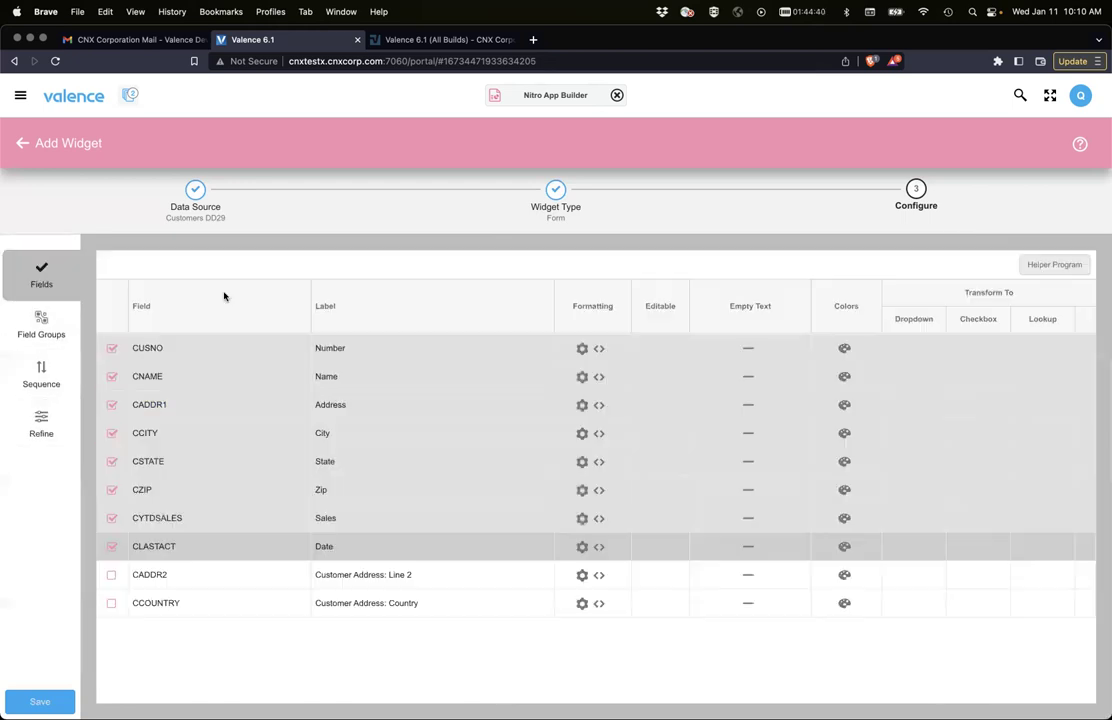
{"action": "left_click", "coordinate": [42, 318]}
{"action": "double_click", "coordinate": [509, 282]}
{"action": "type", "text": "Loc"}
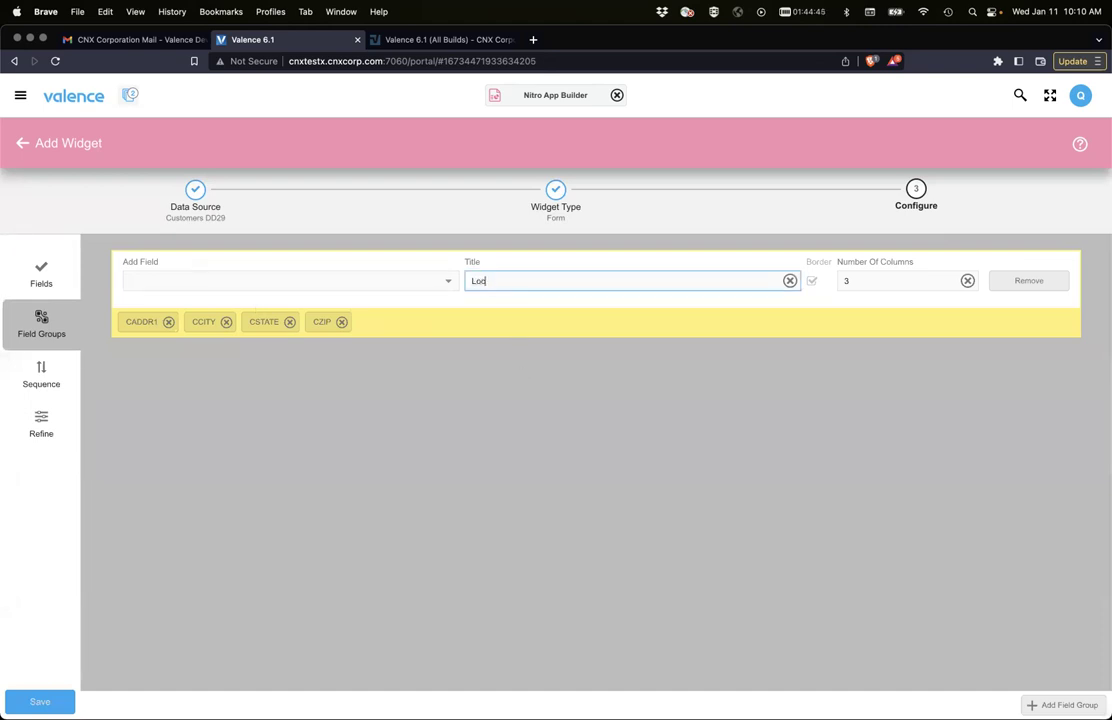
{"action": "type", "text": "ation"}
{"action": "left_click", "coordinate": [44, 418]}
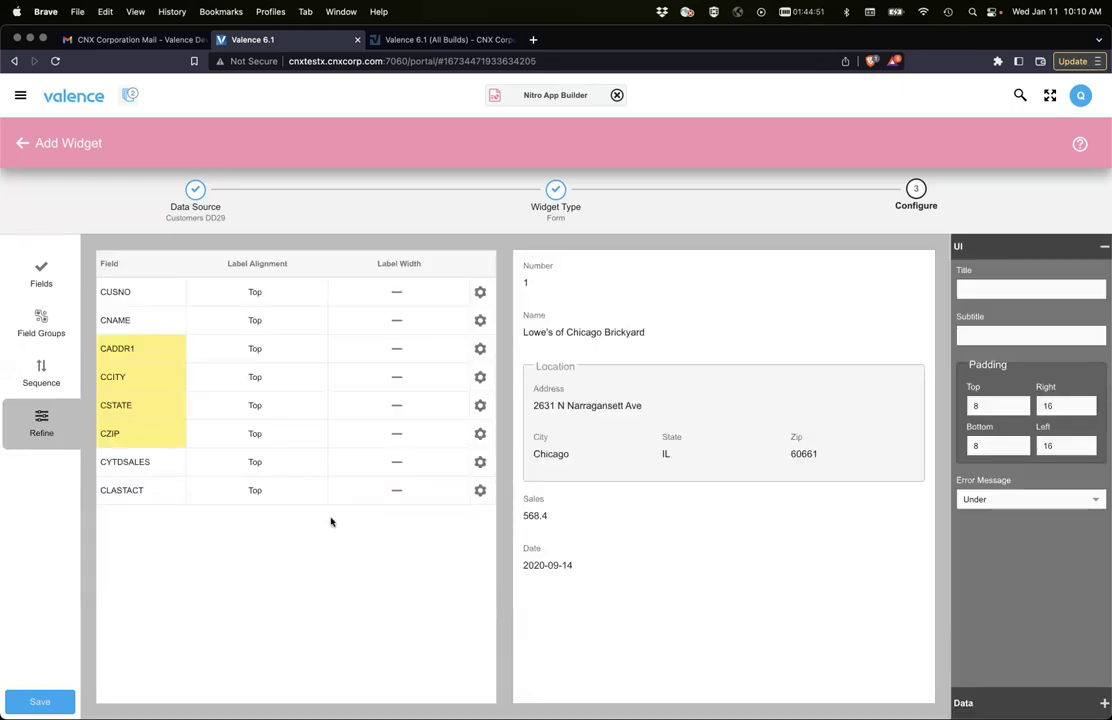
{"action": "left_click", "coordinate": [28, 284]}
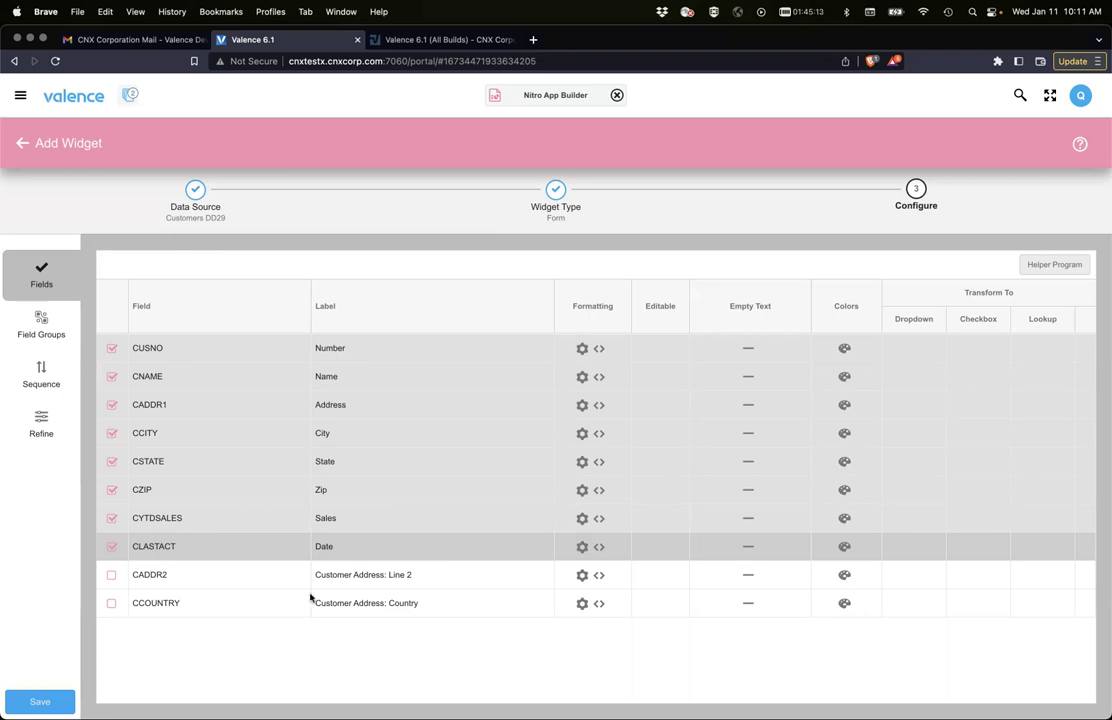
{"action": "left_click", "coordinate": [45, 428]}
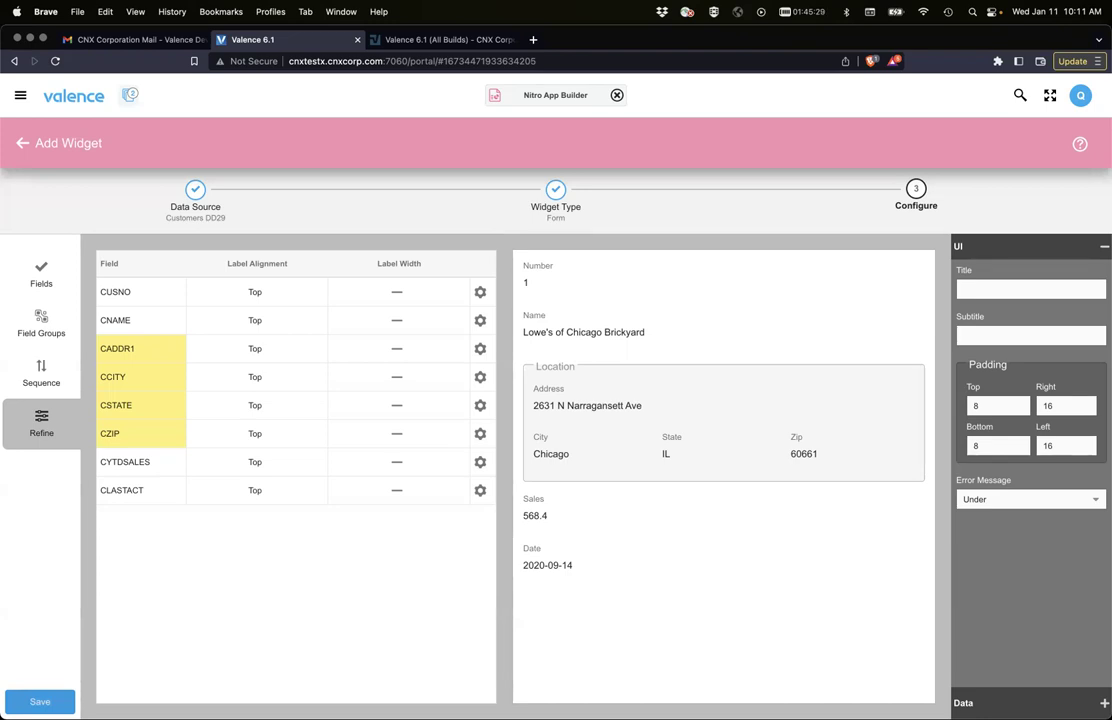
Save the form as 'Customer Details' tagged DD29, then open the Customer Edit widget
{"action": "left_click", "coordinate": [40, 701]}
{"action": "type", "text": "Customer"}
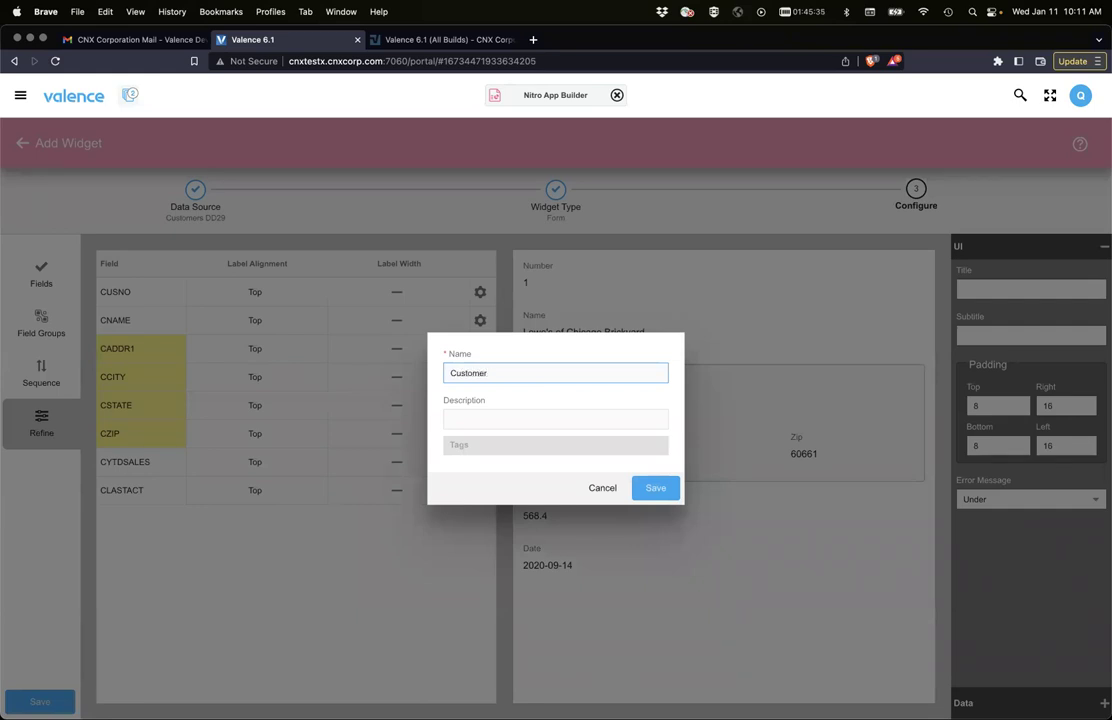
{"action": "type", "text": " Details"}
{"action": "key", "text": "Tab"}
{"action": "key", "text": "Tab"}
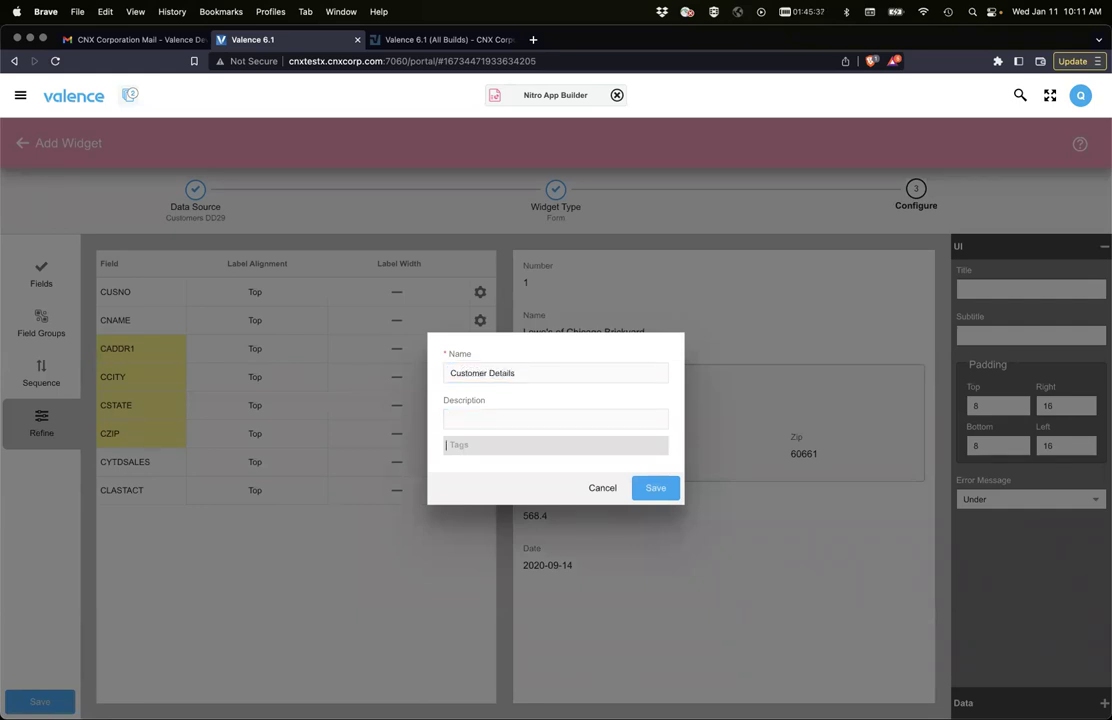
{"action": "type", "text": "DD2"}
{"action": "key", "text": "Down"}
{"action": "key", "text": "Return"}
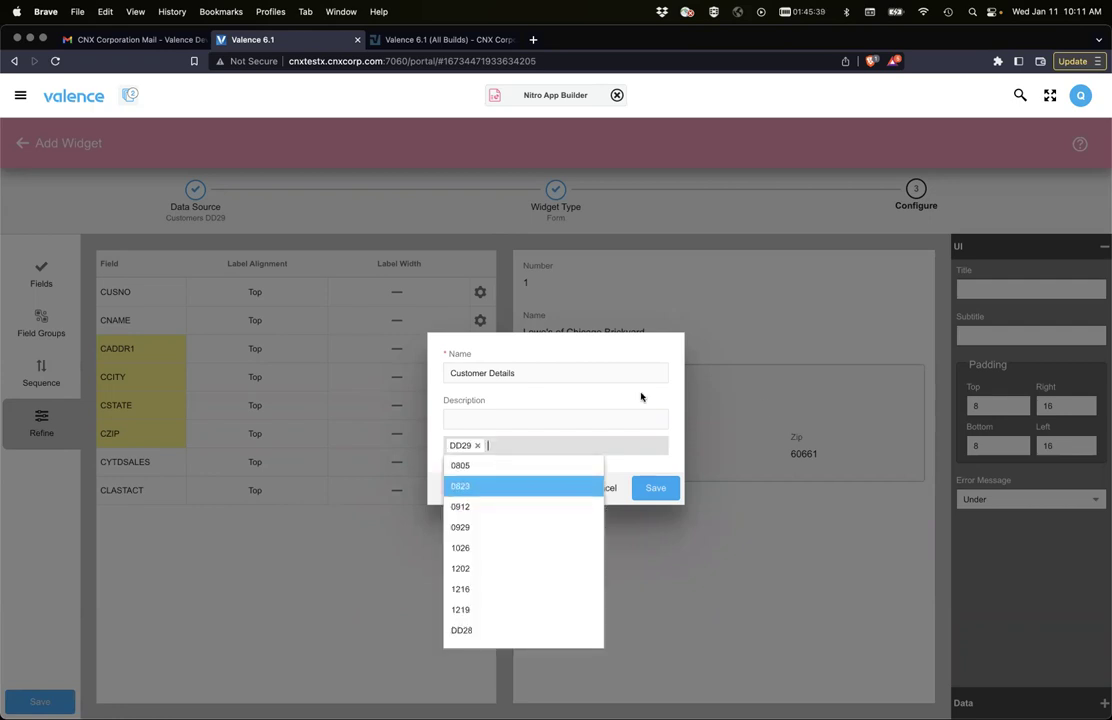
{"action": "left_click", "coordinate": [598, 417]}
{"action": "left_click", "coordinate": [657, 490]}
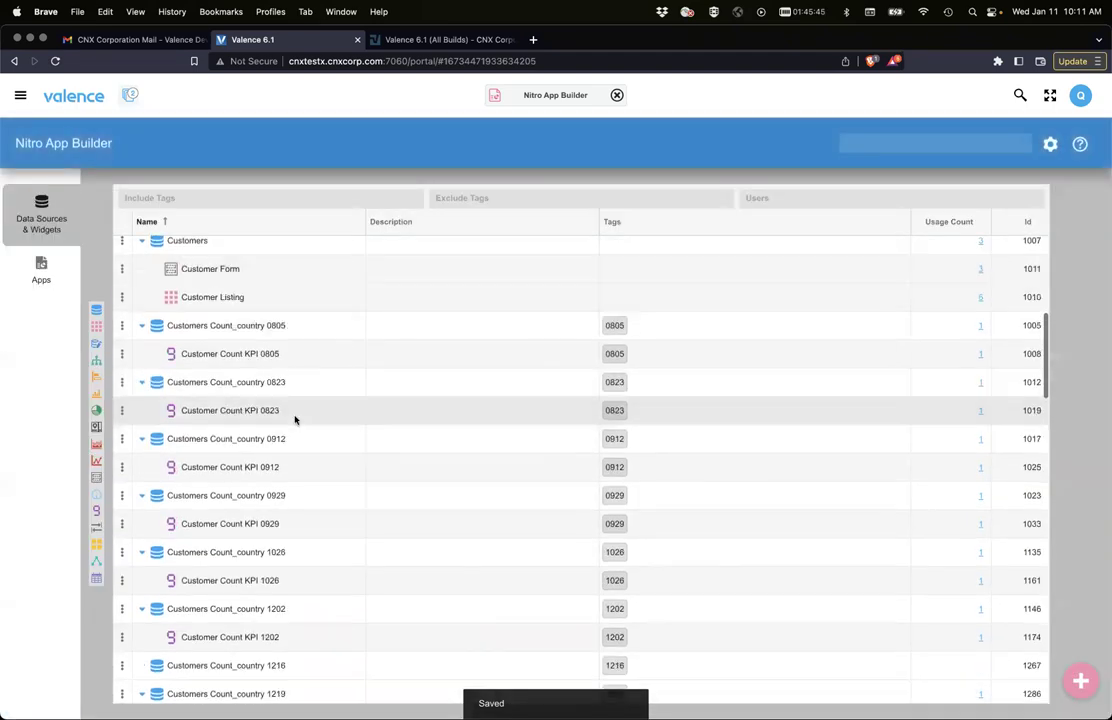
{"action": "scroll", "coordinate": [295, 420], "scroll_direction": "down", "scroll_amount": 5}
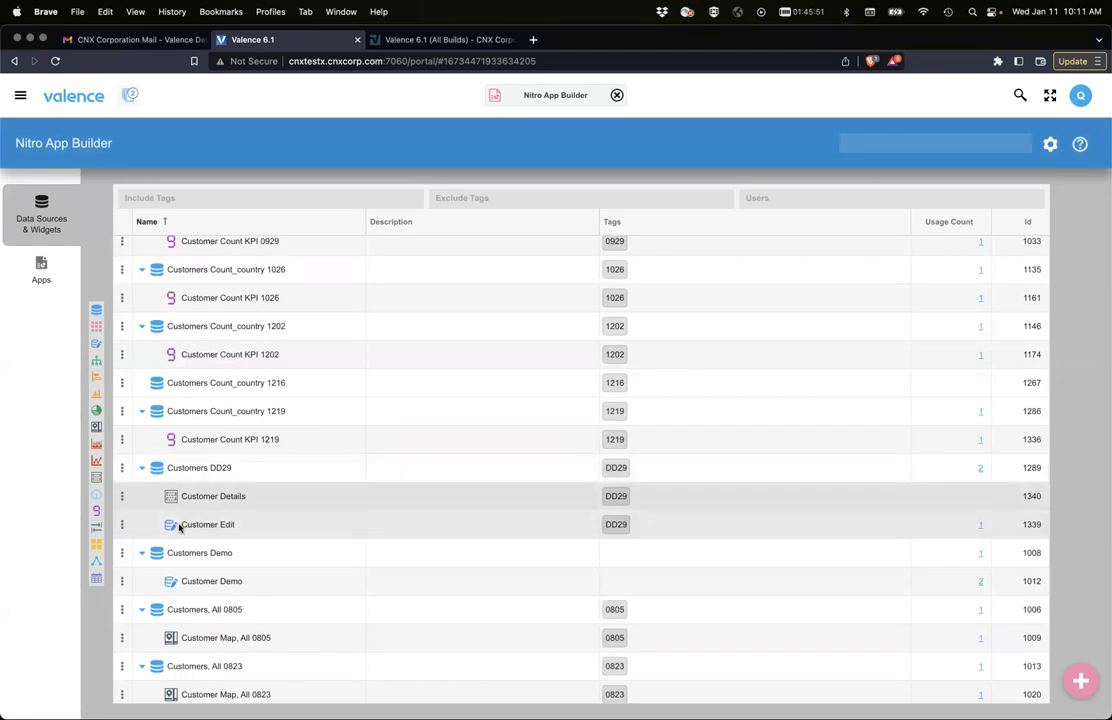
{"action": "left_click", "coordinate": [178, 528]}
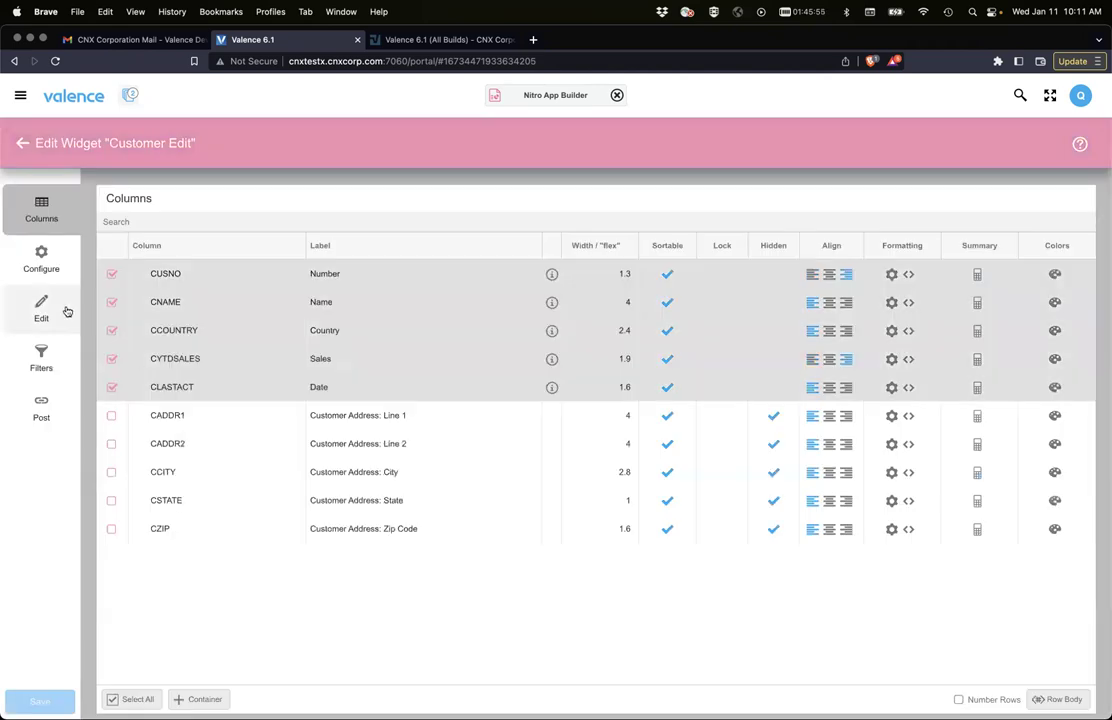
In Customer Edit's Edit settings, choose Customer Details as the form for adding and editing
{"action": "left_click", "coordinate": [52, 305]}
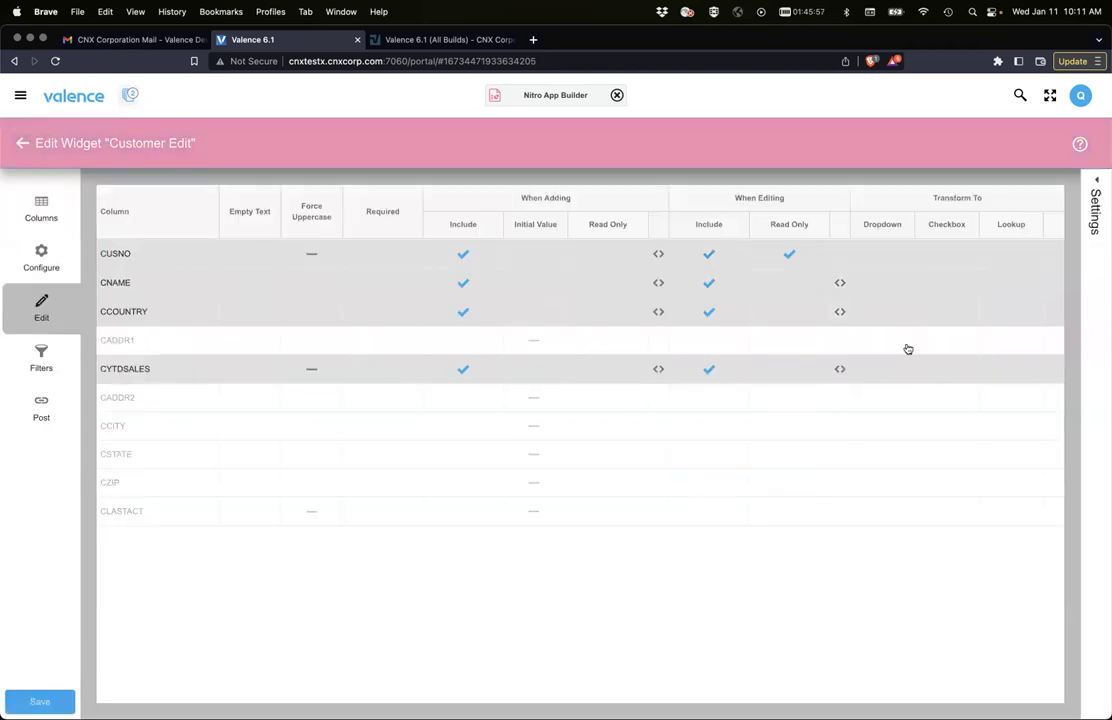
{"action": "left_click", "coordinate": [1095, 212]}
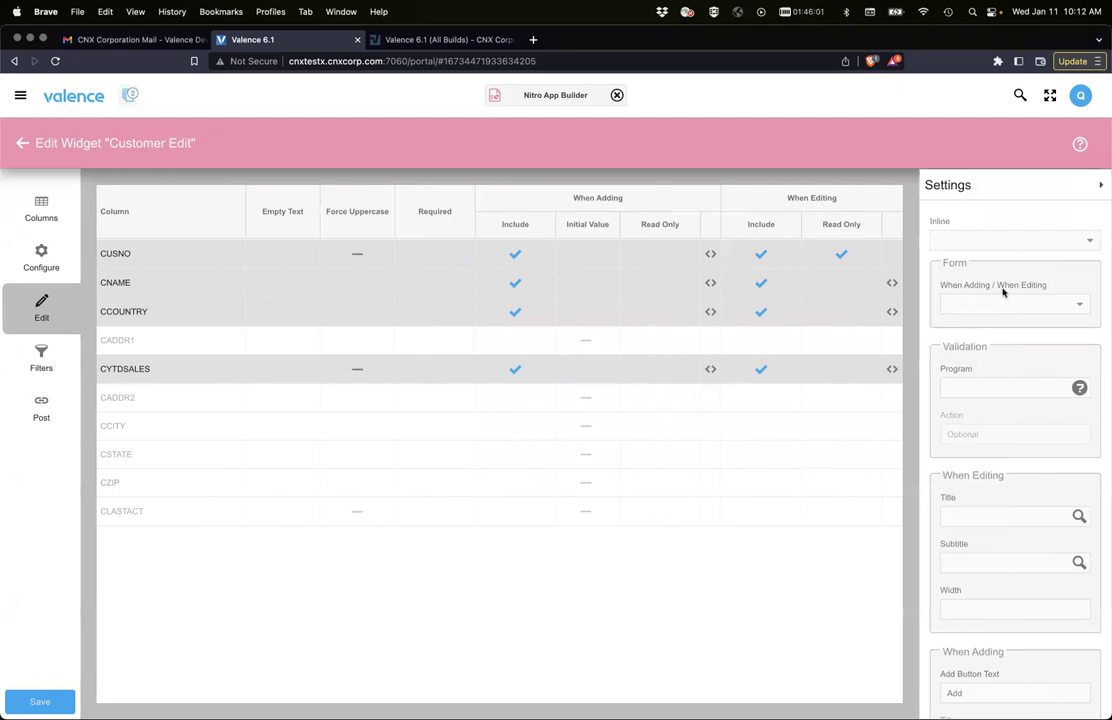
{"action": "left_click", "coordinate": [1080, 306]}
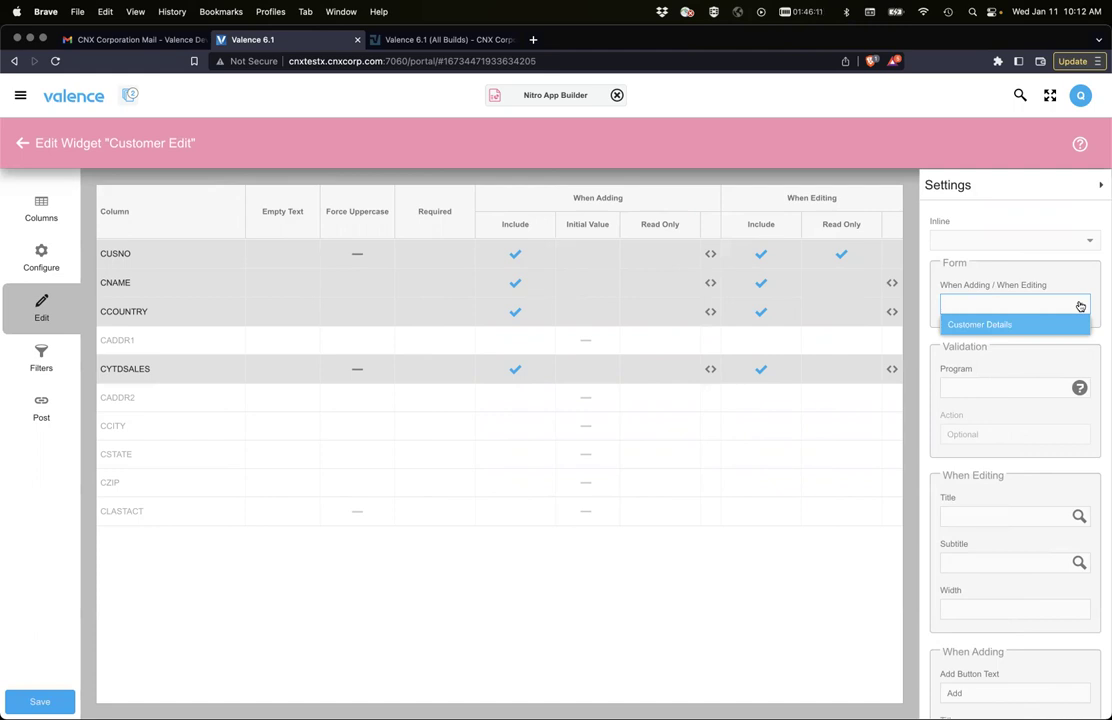
{"action": "left_click", "coordinate": [1000, 326]}
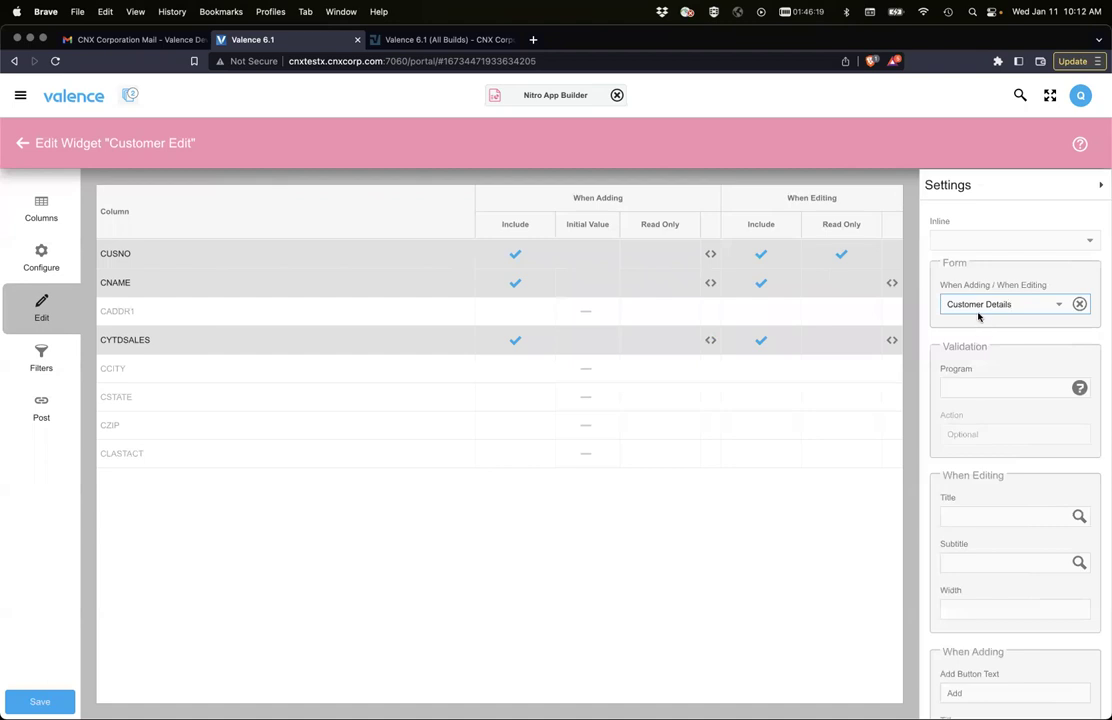
{"action": "left_click", "coordinate": [970, 388]}
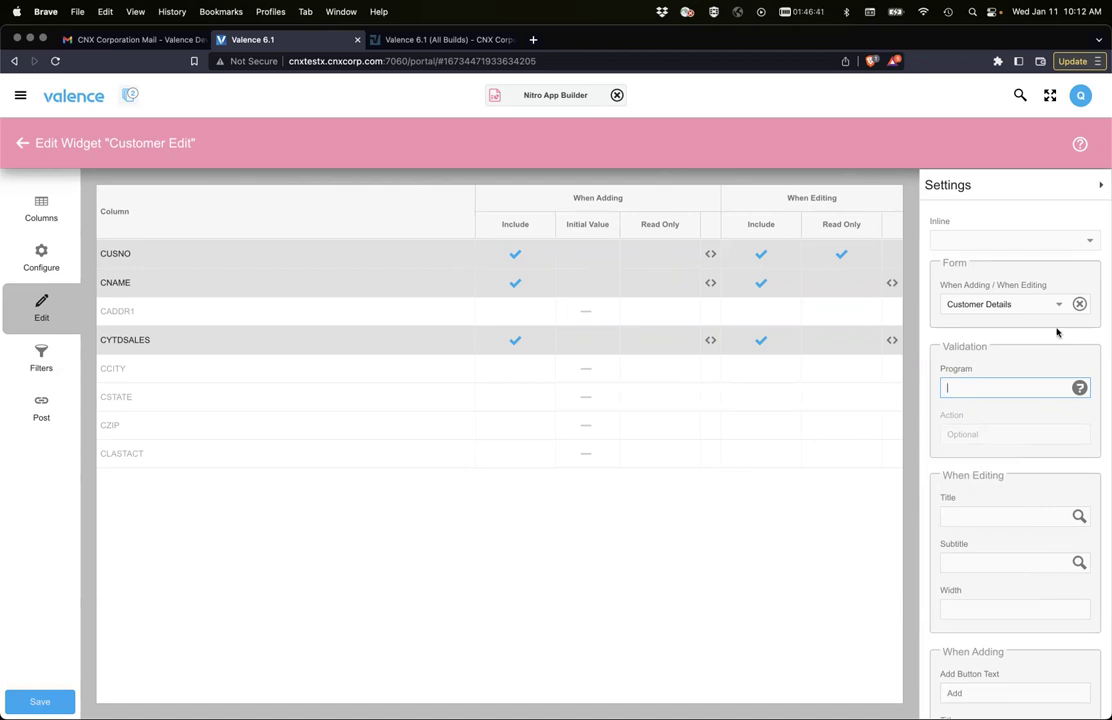
{"action": "left_click", "coordinate": [1078, 305]}
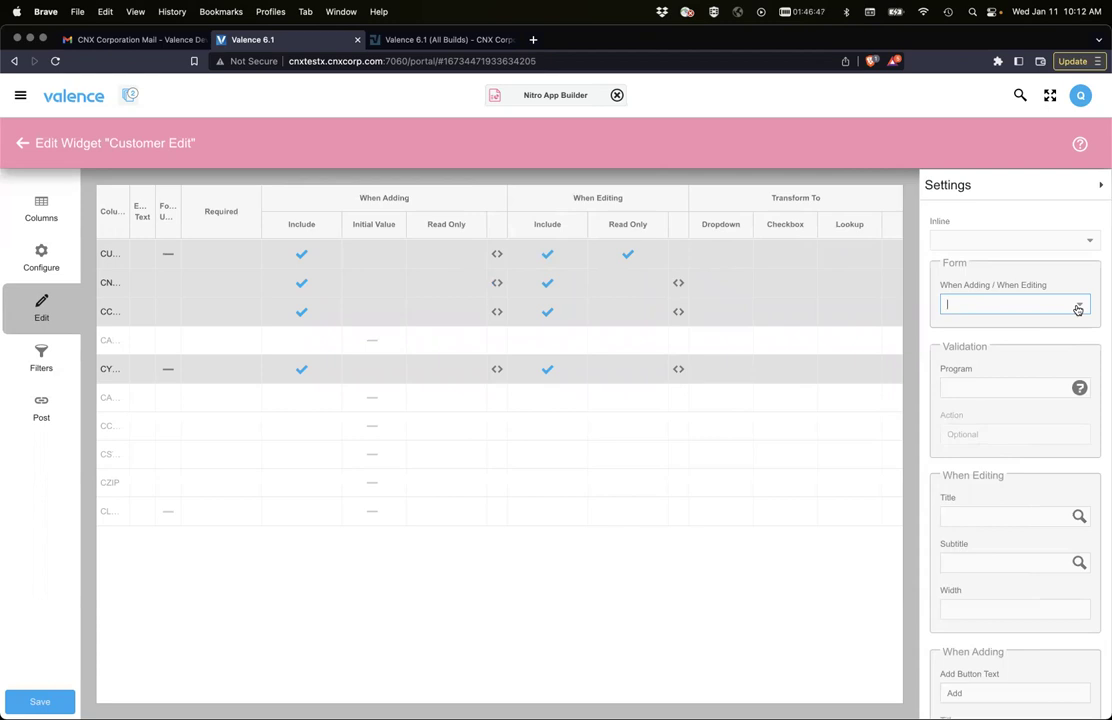
{"action": "left_click", "coordinate": [1078, 309]}
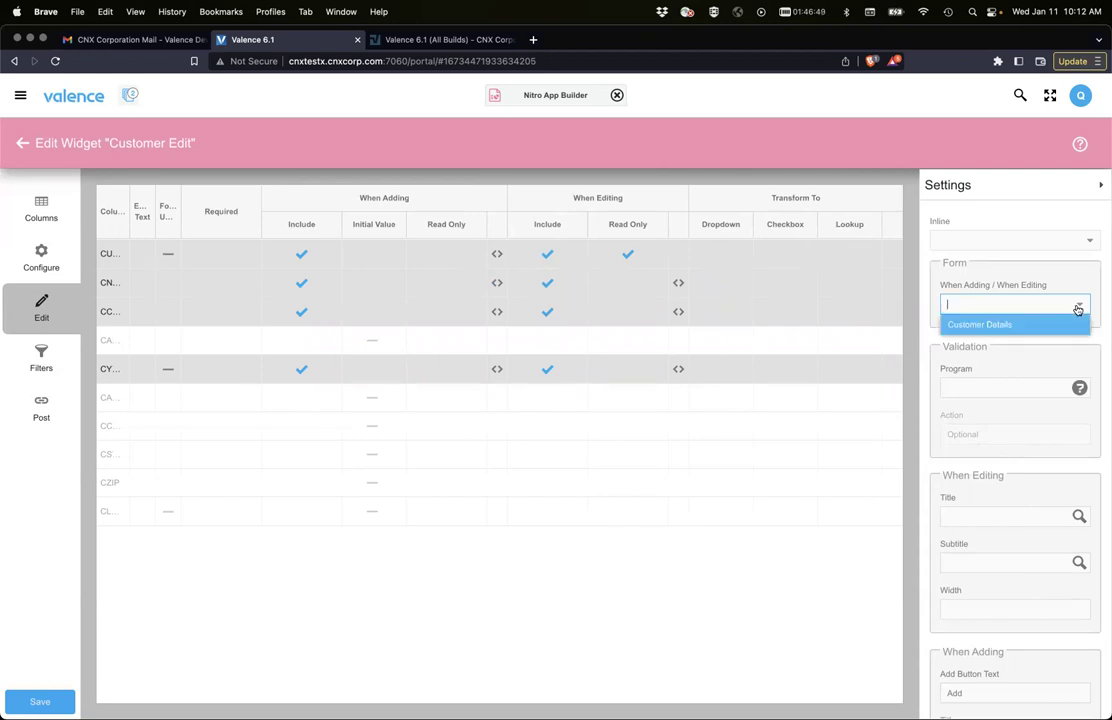
{"action": "left_click", "coordinate": [958, 323]}
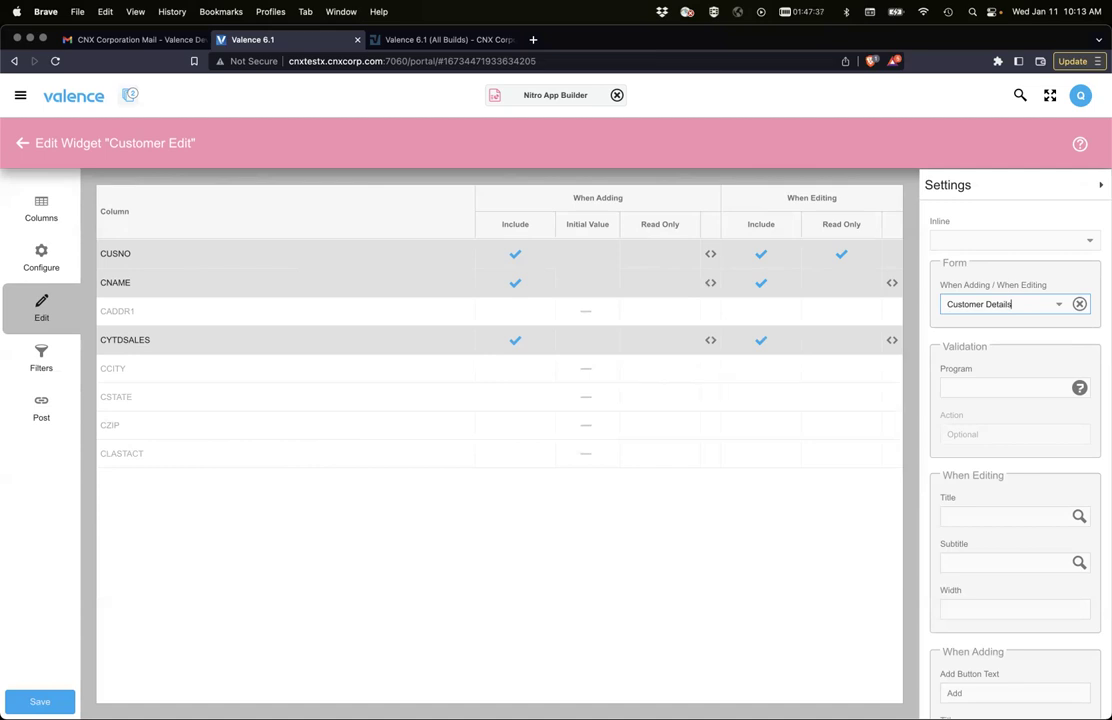
Save the Customer Edit widget and switch to the Edit Customers app
{"action": "left_click", "coordinate": [40, 701]}
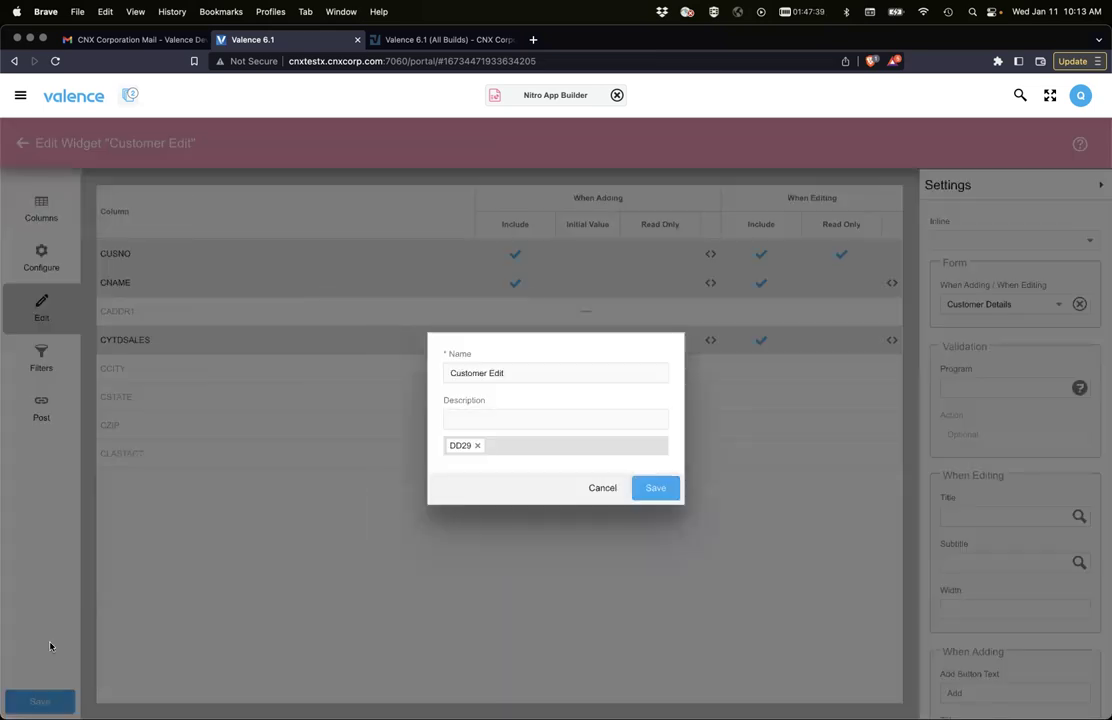
{"action": "left_click", "coordinate": [667, 490]}
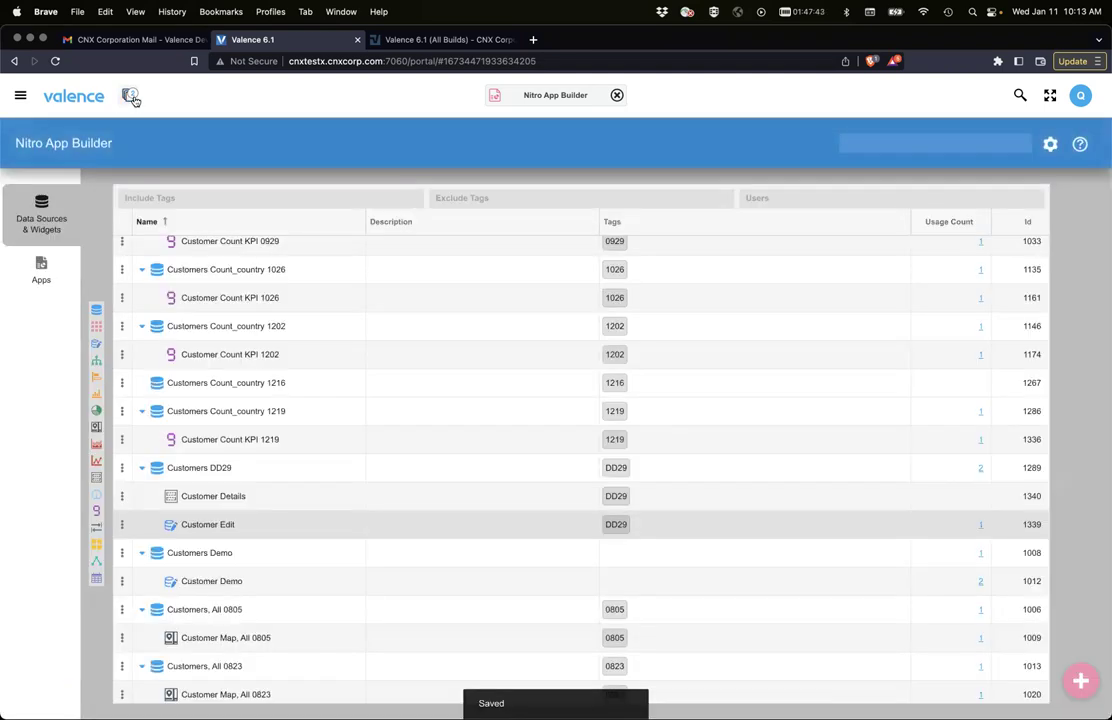
{"action": "left_click", "coordinate": [130, 95]}
{"action": "left_click", "coordinate": [108, 187]}
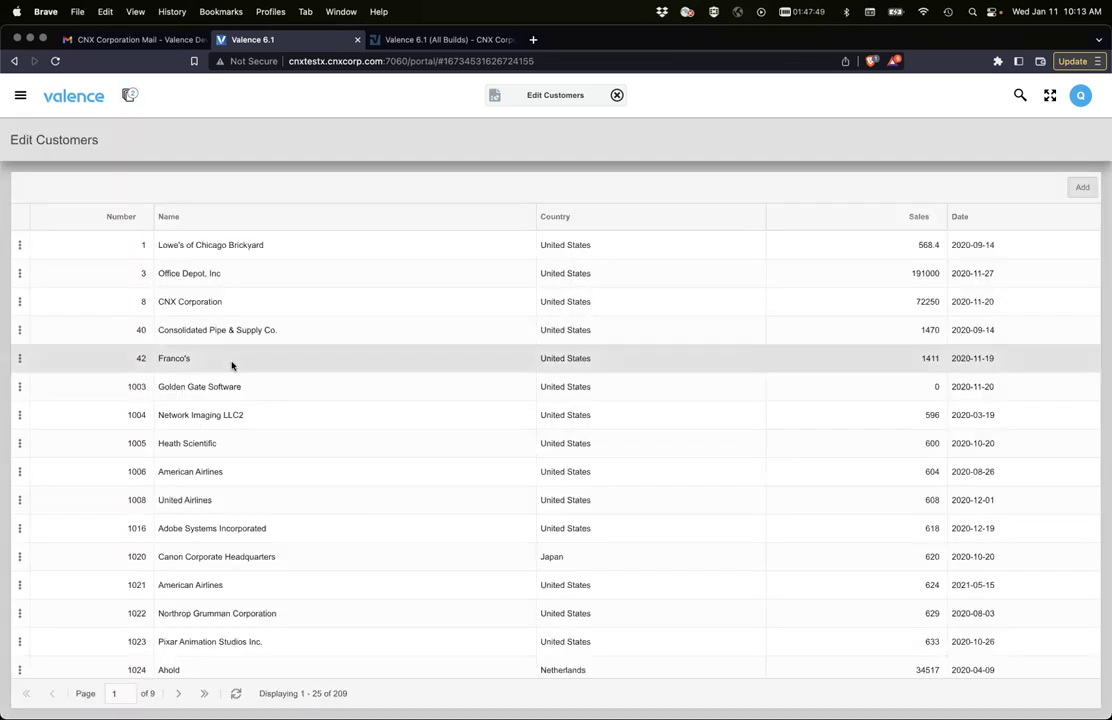
Open a customer record for editing, cancel it, and return to Nitro App Builder
{"action": "double_click", "coordinate": [232, 362]}
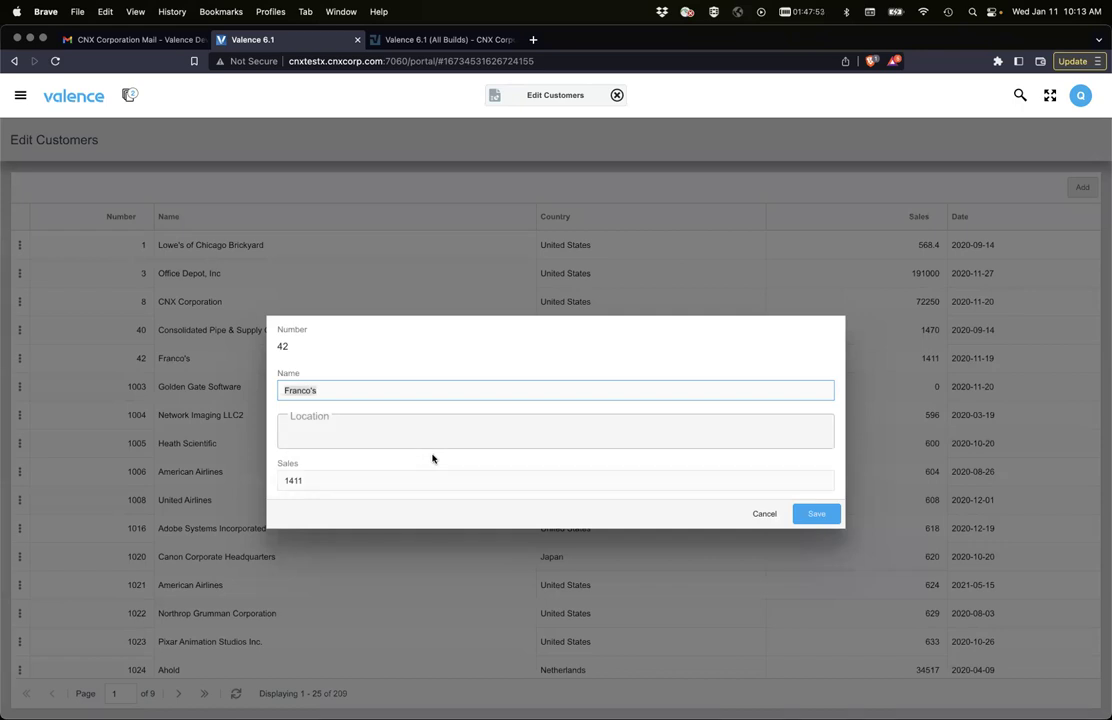
{"action": "left_click", "coordinate": [756, 513]}
{"action": "left_click", "coordinate": [129, 95]}
{"action": "left_click", "coordinate": [145, 143]}
Include CLASTACT, CADDR1, CCITY, CSTATE and CZIP in Customer Edit's forms when editing and adding
{"action": "double_click", "coordinate": [187, 525]}
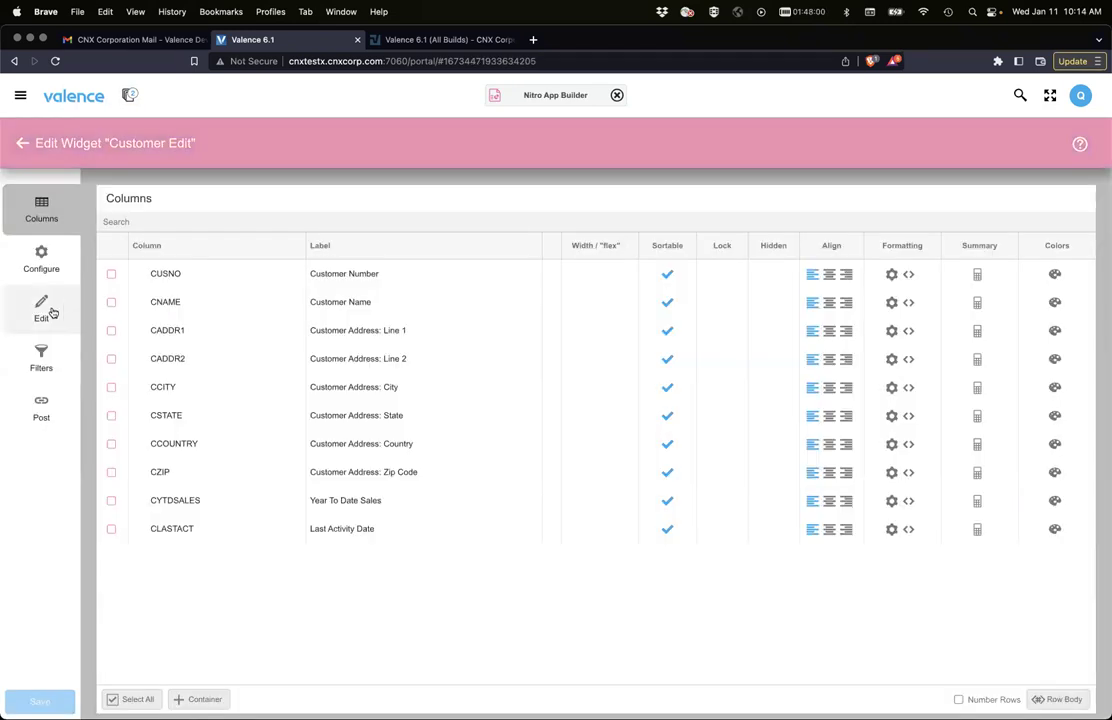
{"action": "left_click", "coordinate": [48, 311]}
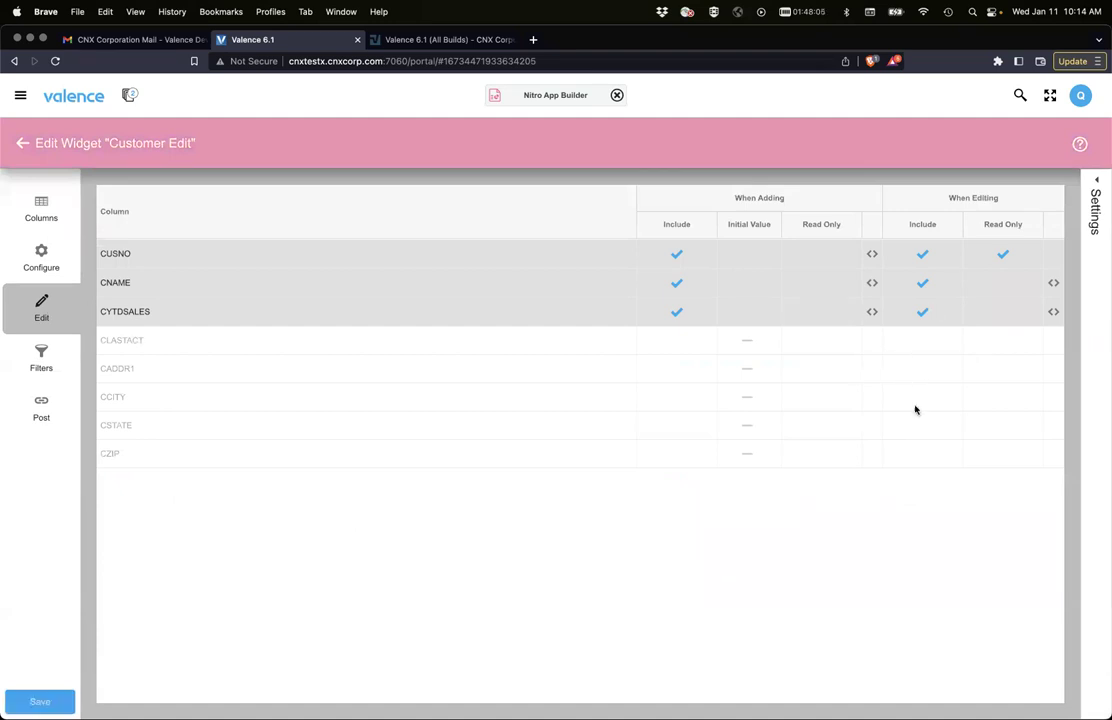
{"action": "left_click", "coordinate": [924, 344]}
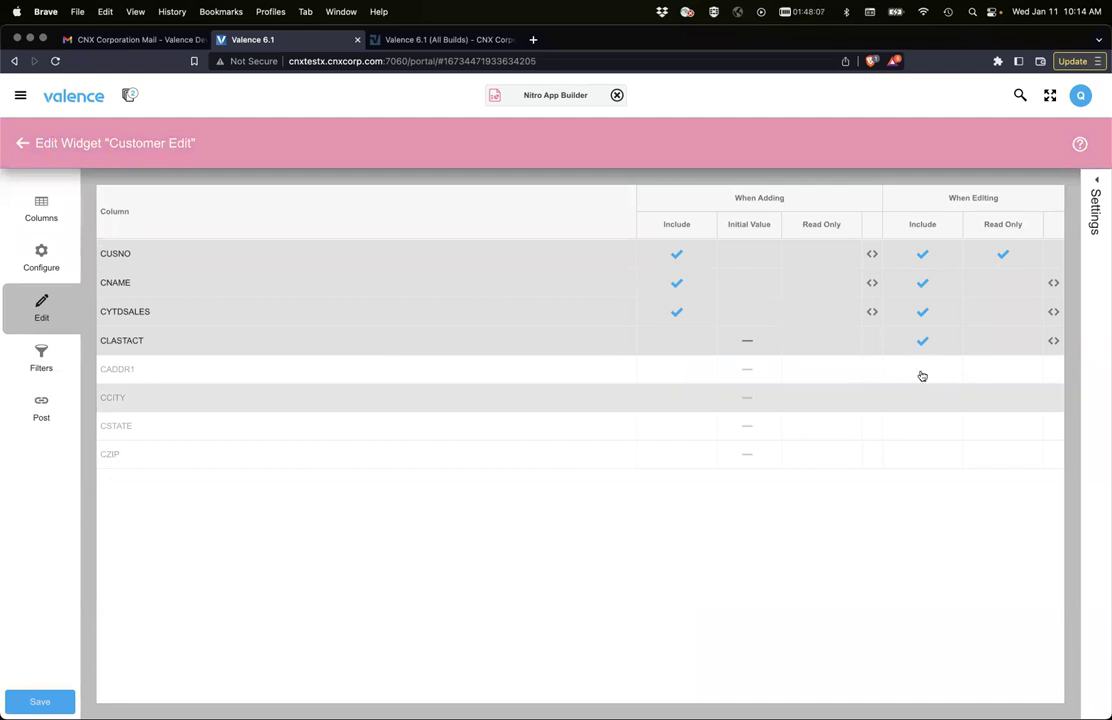
{"action": "left_click", "coordinate": [922, 369]}
{"action": "left_click", "coordinate": [922, 398]}
{"action": "left_click", "coordinate": [915, 427]}
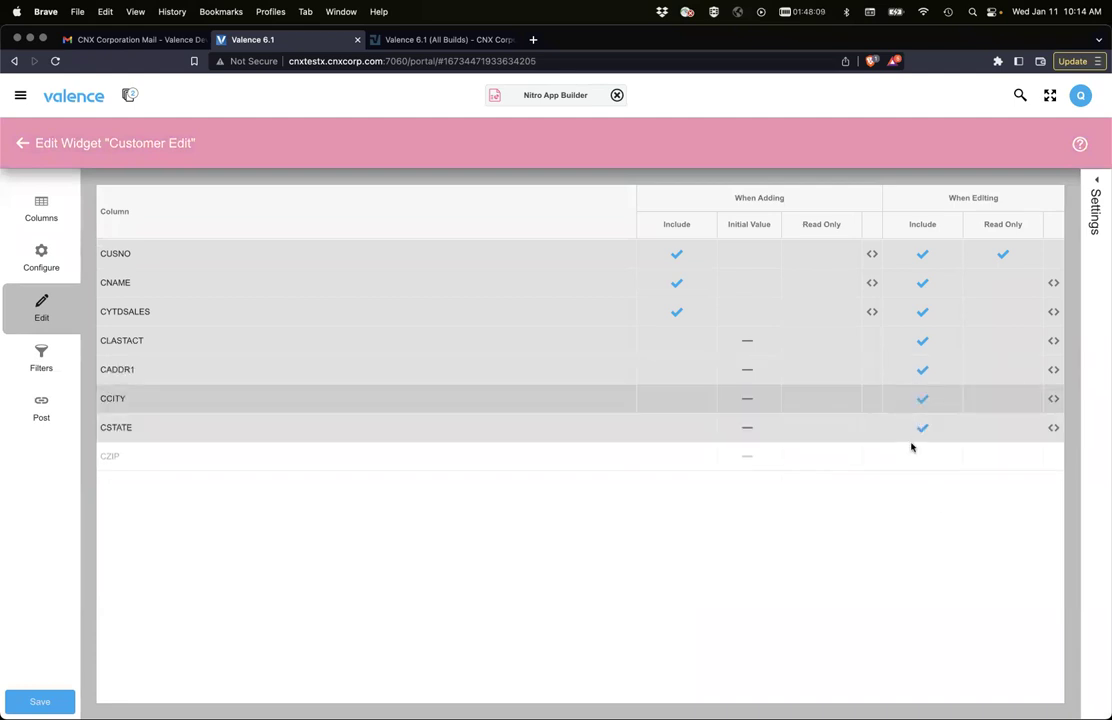
{"action": "left_click", "coordinate": [912, 455]}
{"action": "left_click", "coordinate": [676, 456]}
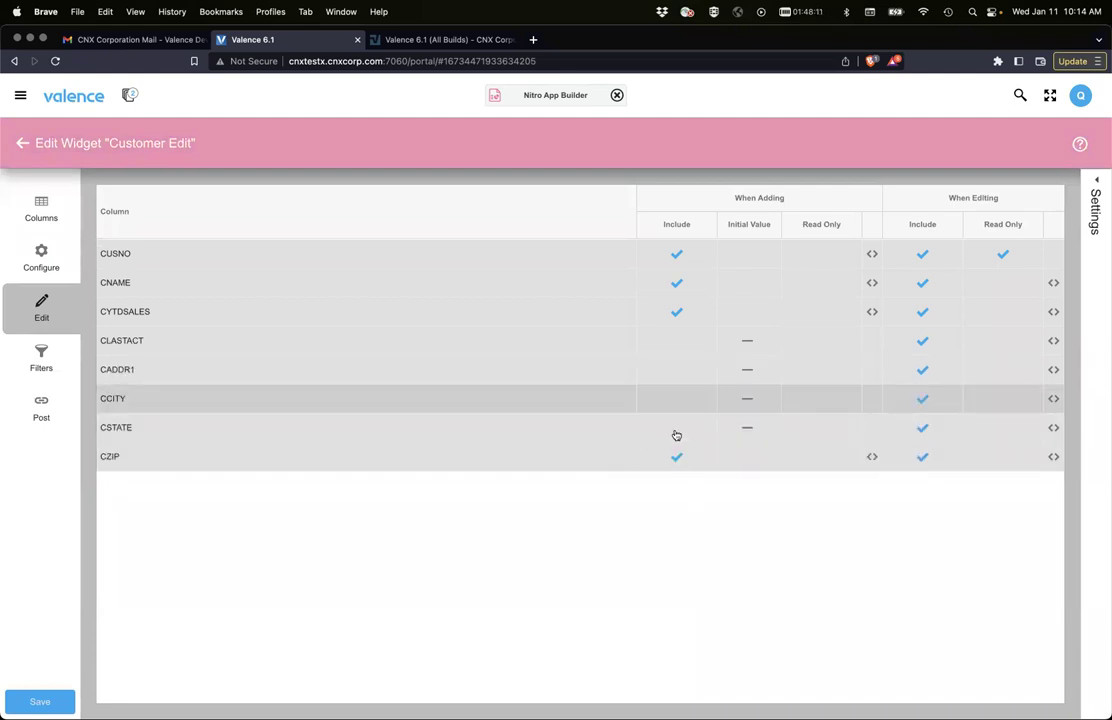
{"action": "left_click", "coordinate": [676, 427]}
{"action": "left_click", "coordinate": [676, 398]}
{"action": "left_click", "coordinate": [676, 369]}
{"action": "left_click", "coordinate": [676, 340]}
Exclude CUSNO when adding records and save the Customer Edit widget
{"action": "left_click", "coordinate": [47, 700]}
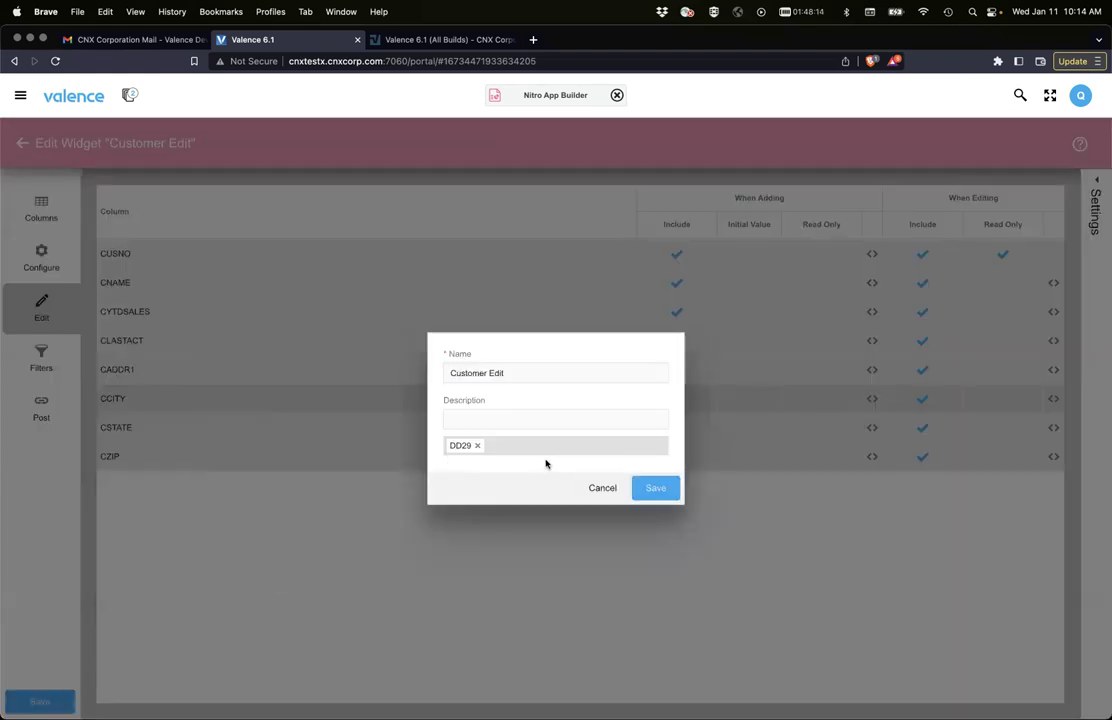
{"action": "left_click", "coordinate": [599, 483]}
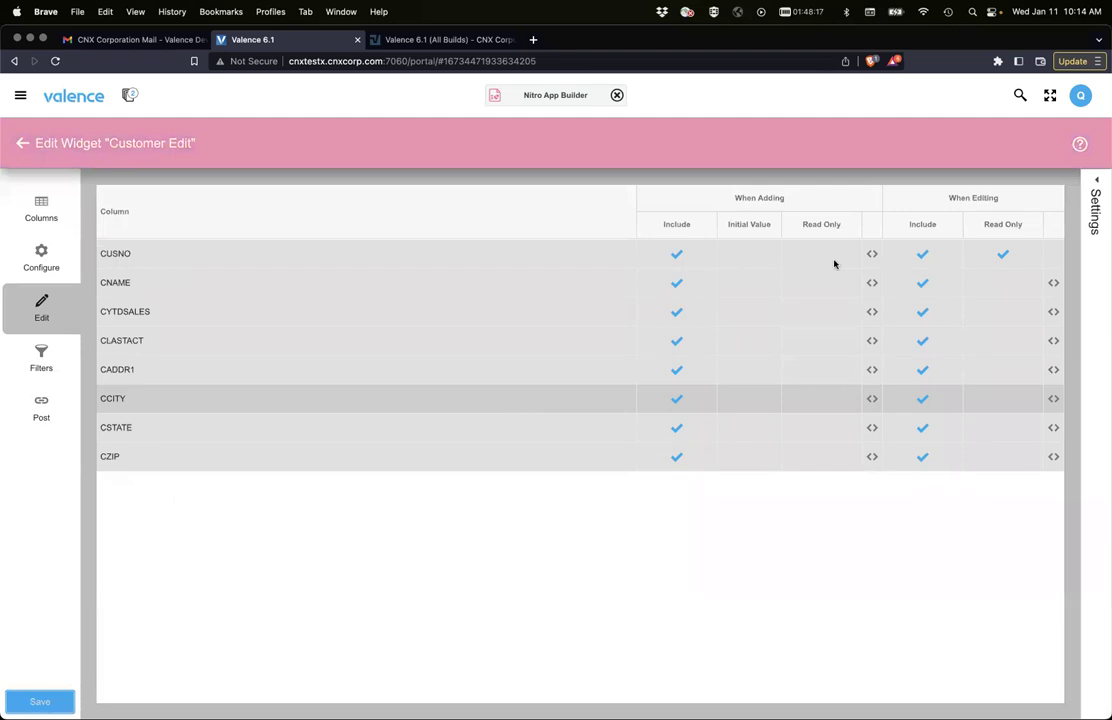
{"action": "left_click", "coordinate": [821, 253]}
{"action": "left_click", "coordinate": [827, 253]}
{"action": "left_click", "coordinate": [677, 255]}
{"action": "left_click", "coordinate": [48, 698]}
{"action": "left_click", "coordinate": [645, 487]}
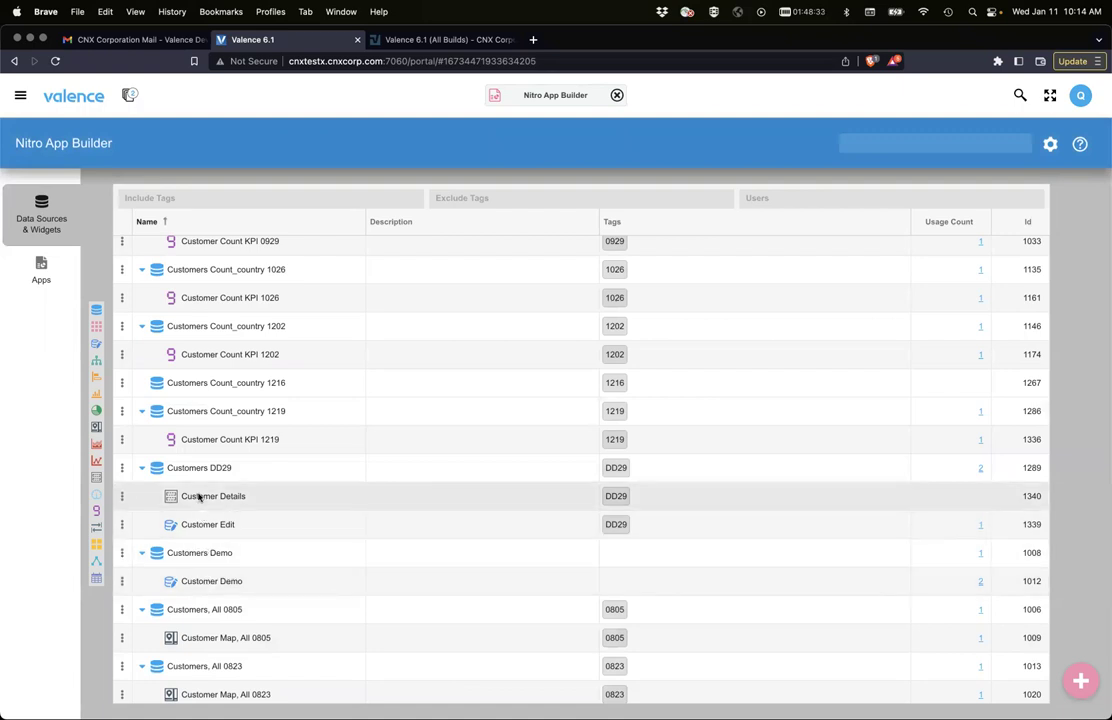
{"action": "left_click", "coordinate": [108, 88]}
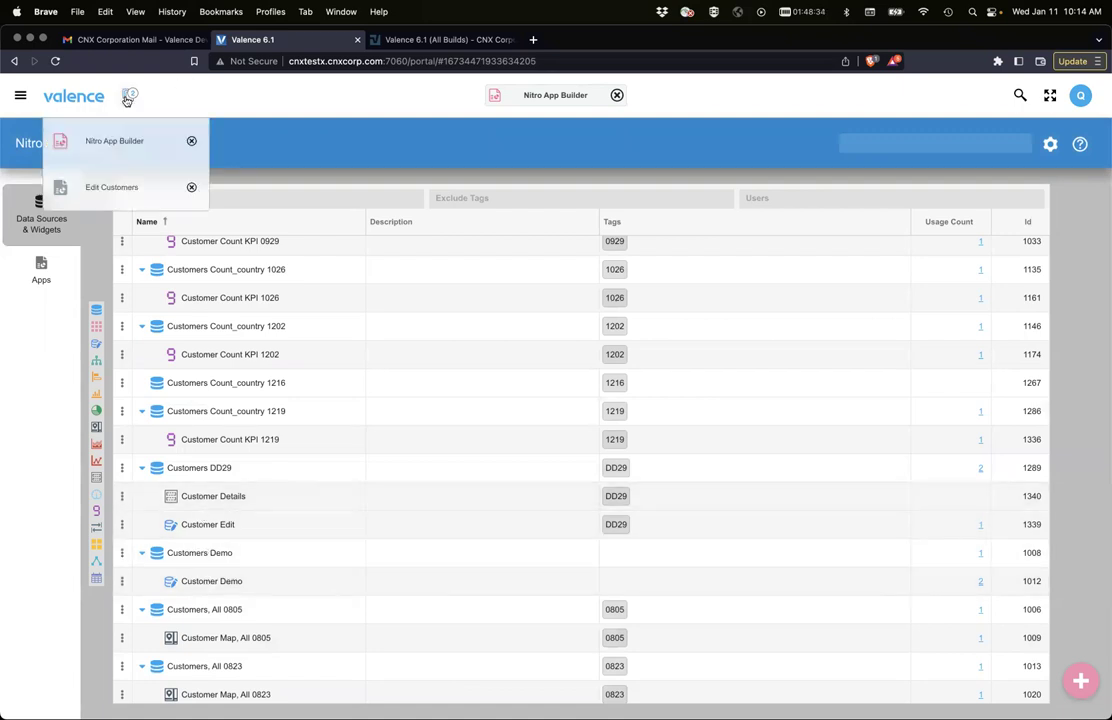
{"action": "left_click", "coordinate": [111, 187]}
{"action": "right_click", "coordinate": [200, 140]}
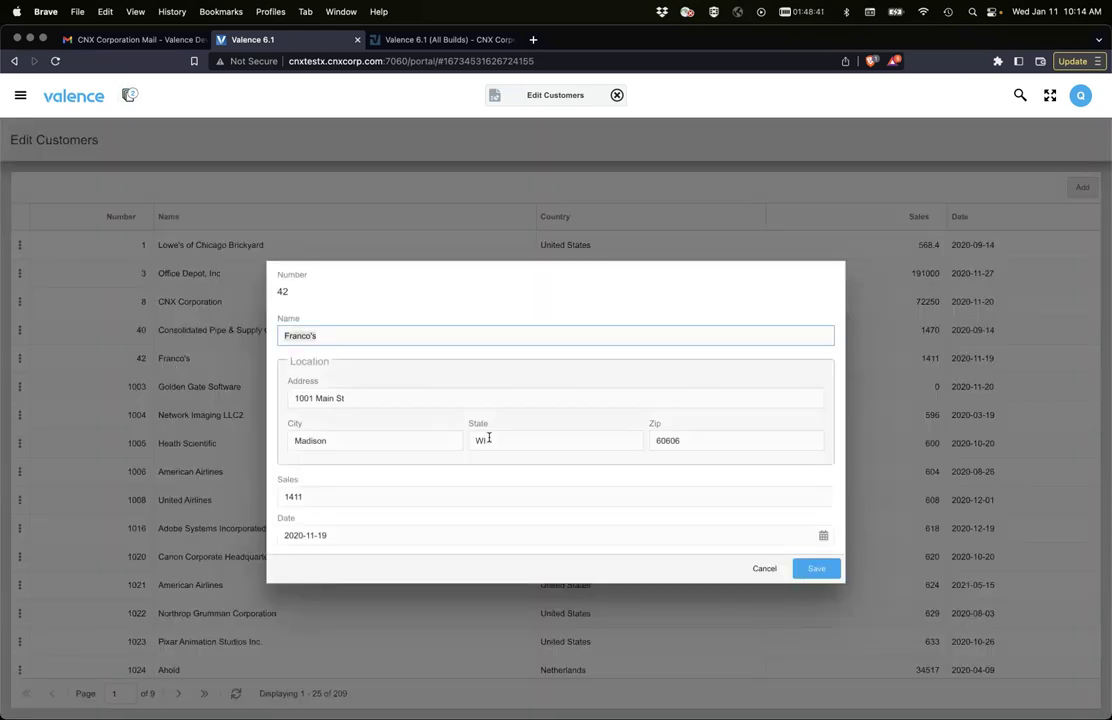
{"action": "double_click", "coordinate": [290, 335]}
{"action": "left_click", "coordinate": [400, 442]}
{"action": "left_click", "coordinate": [477, 444]}
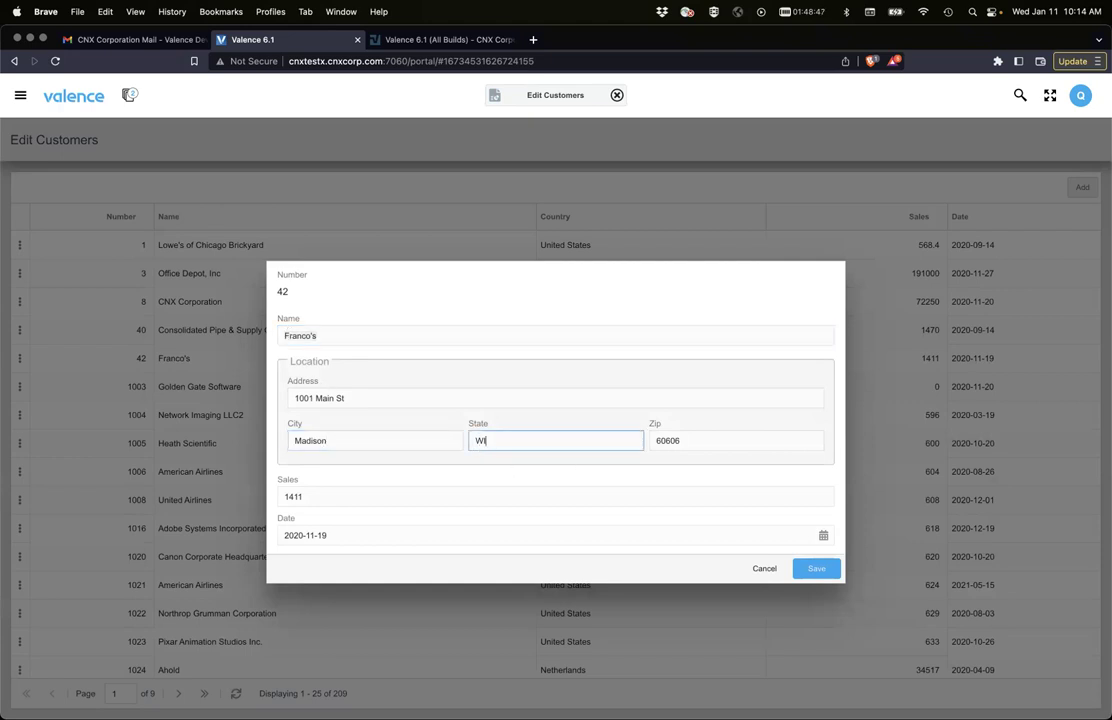
{"action": "key", "text": "Tab"}
{"action": "key", "text": "Tab"}
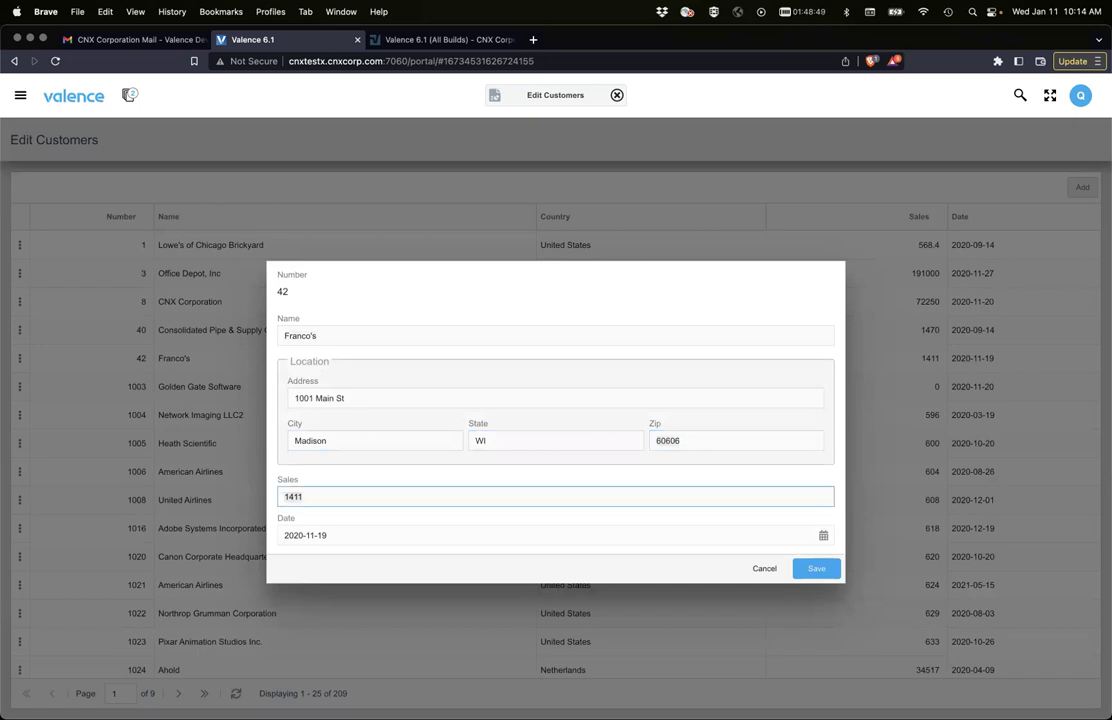
{"action": "left_click", "coordinate": [760, 568]}
{"action": "left_click", "coordinate": [1084, 188]}
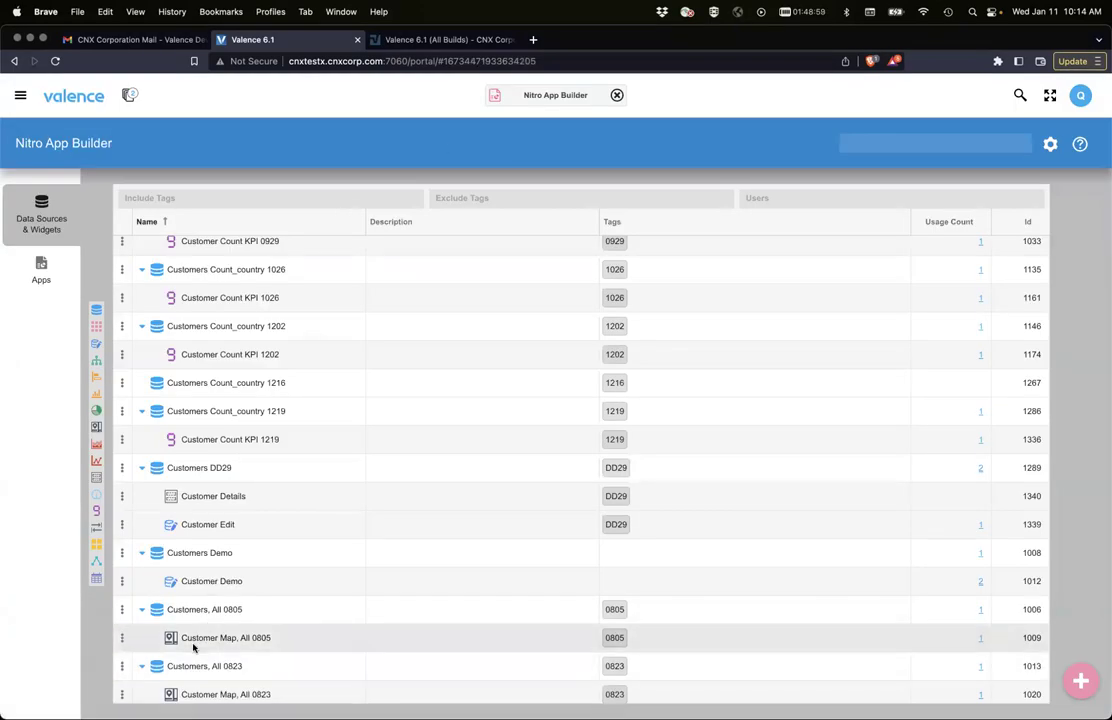
Open the Customer Edit widget's Edit settings, scrolled down to When Editing
{"action": "left_click", "coordinate": [201, 528]}
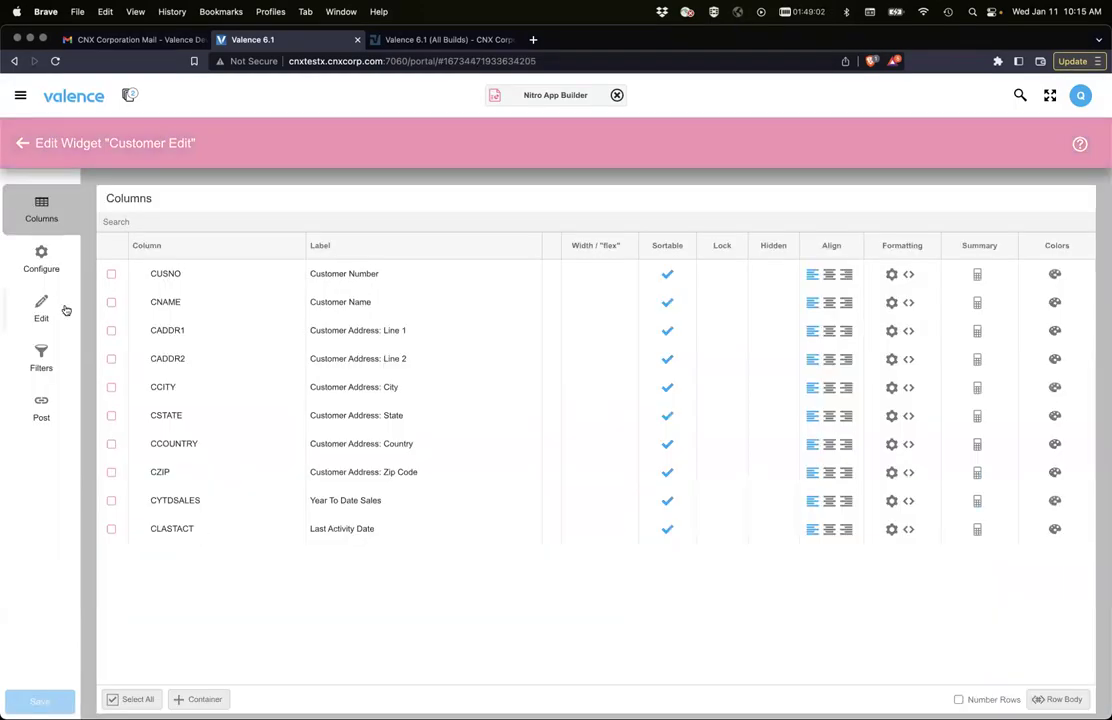
{"action": "left_click", "coordinate": [56, 311]}
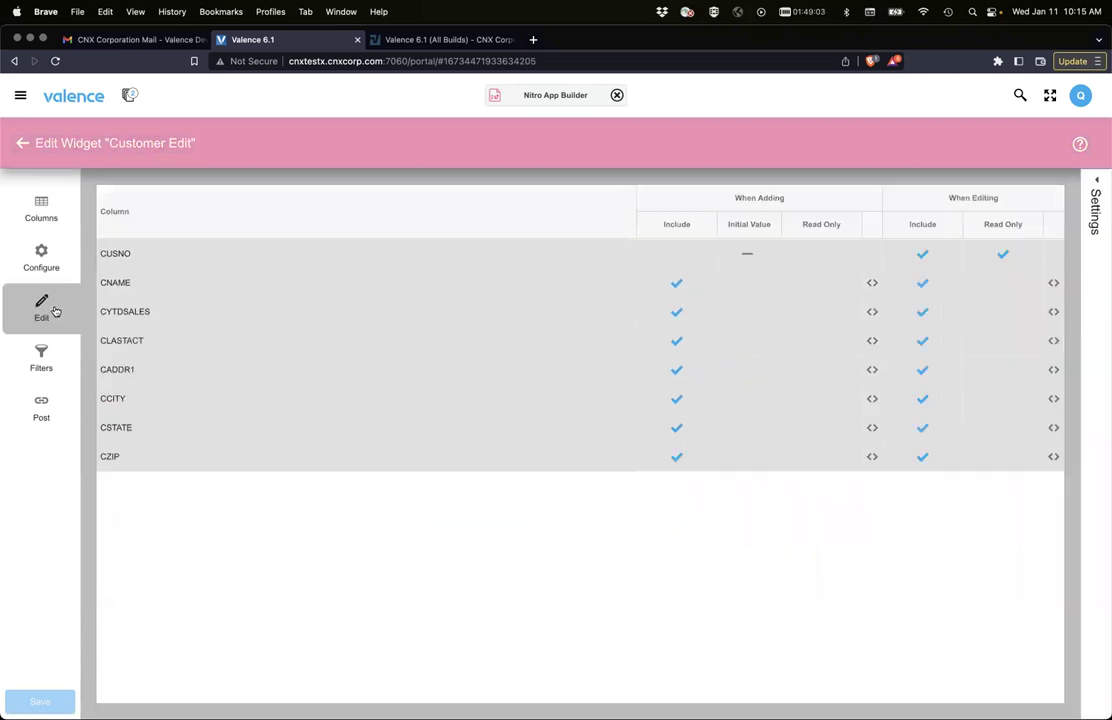
{"action": "left_click", "coordinate": [1097, 200]}
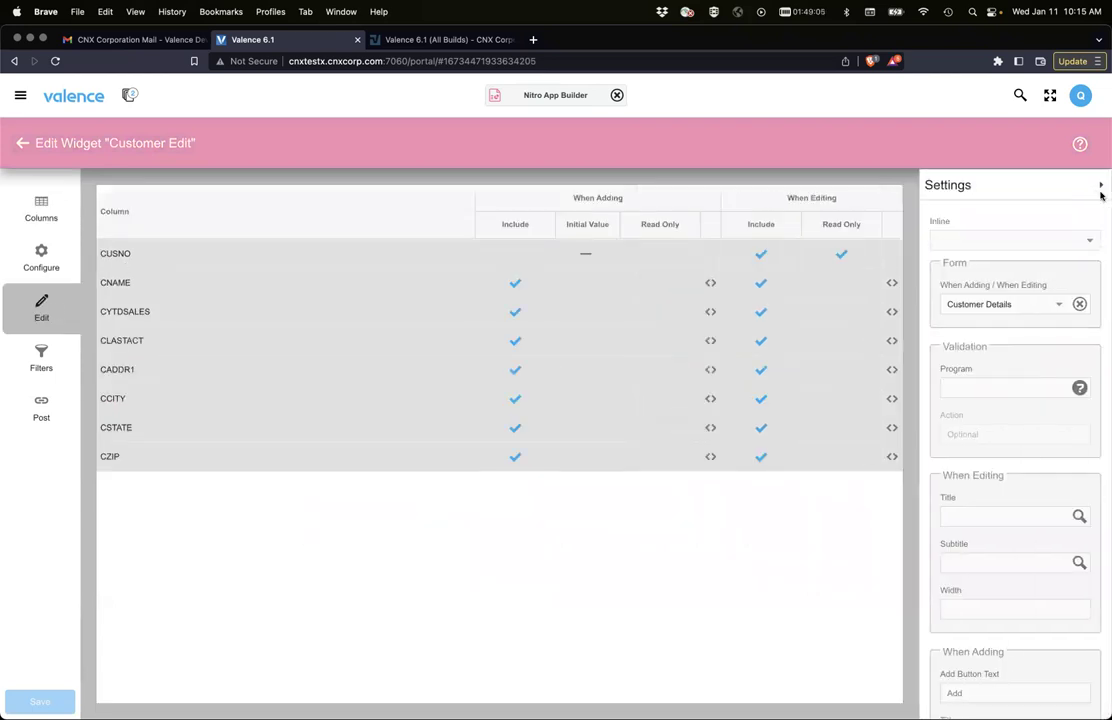
{"action": "scroll", "coordinate": [989, 526], "scroll_direction": "down", "scroll_amount": 5}
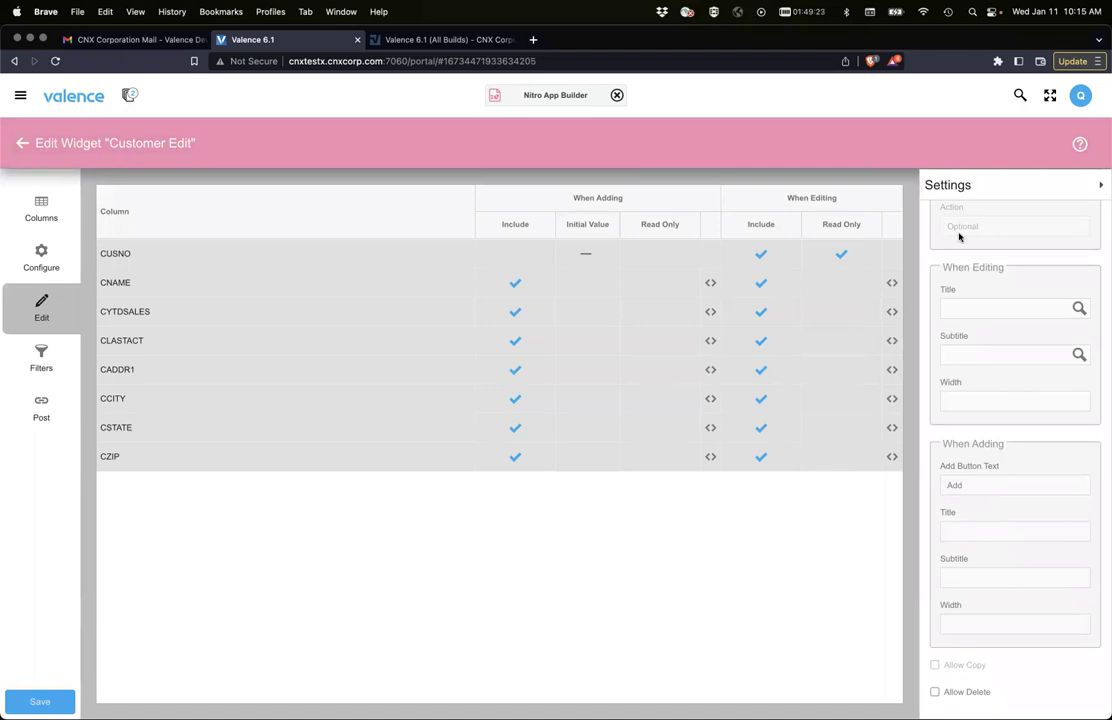
Turn on Do Not Disturb from the system quick settings
{"action": "left_click", "coordinate": [992, 11]}
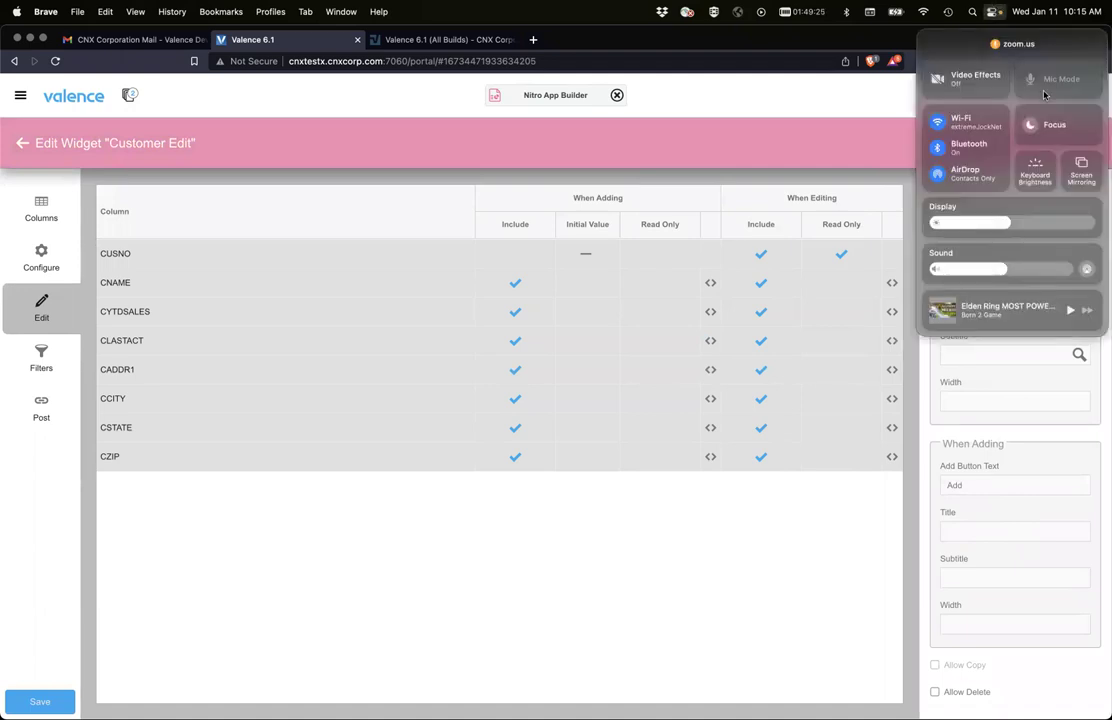
{"action": "left_click", "coordinate": [1045, 124]}
{"action": "left_click", "coordinate": [962, 70]}
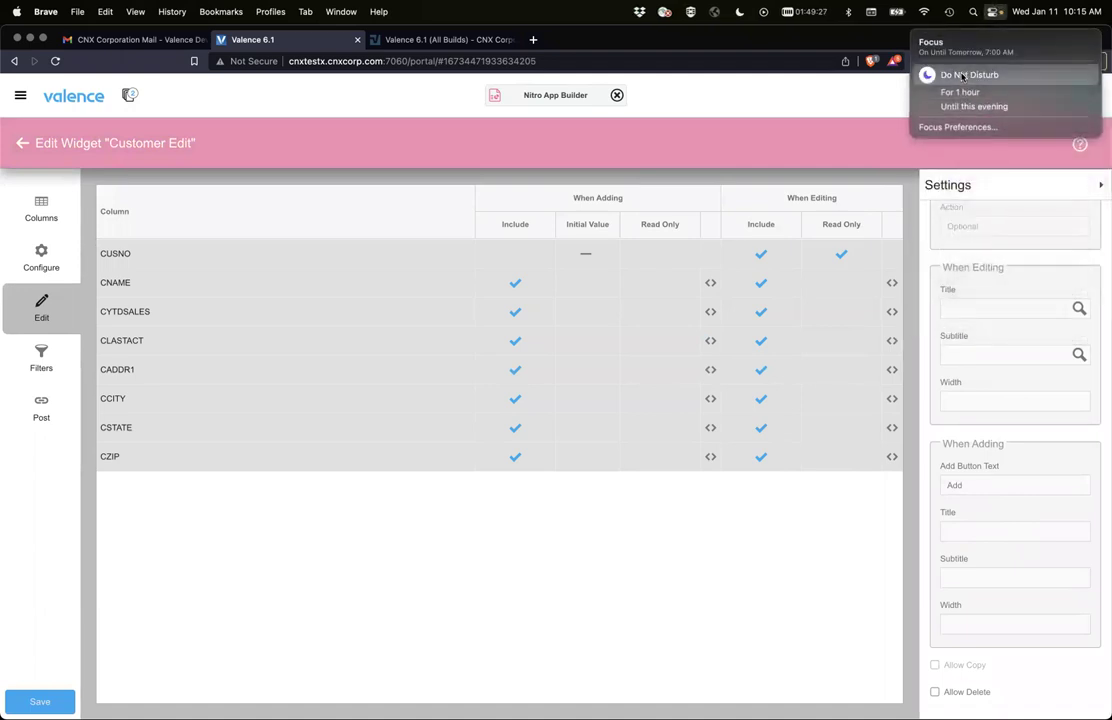
{"action": "left_click", "coordinate": [868, 98]}
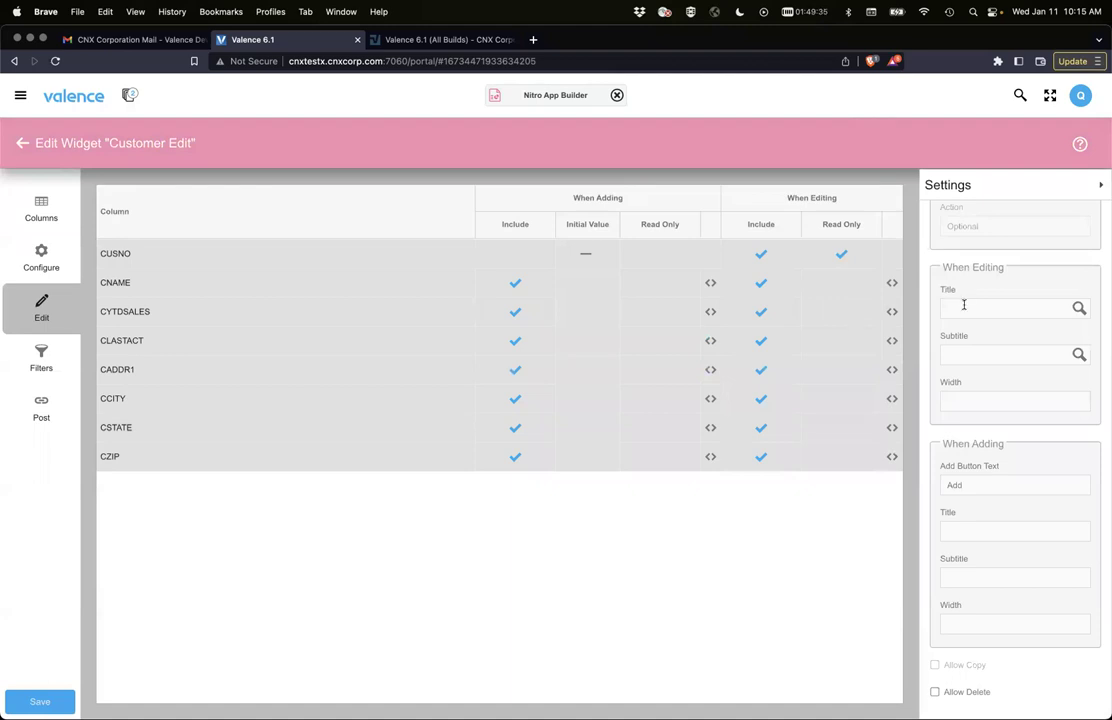
Set the edit dialog title to the CNAME column, subtitle 'My Subtitle', width 500
{"action": "left_click", "coordinate": [1080, 311]}
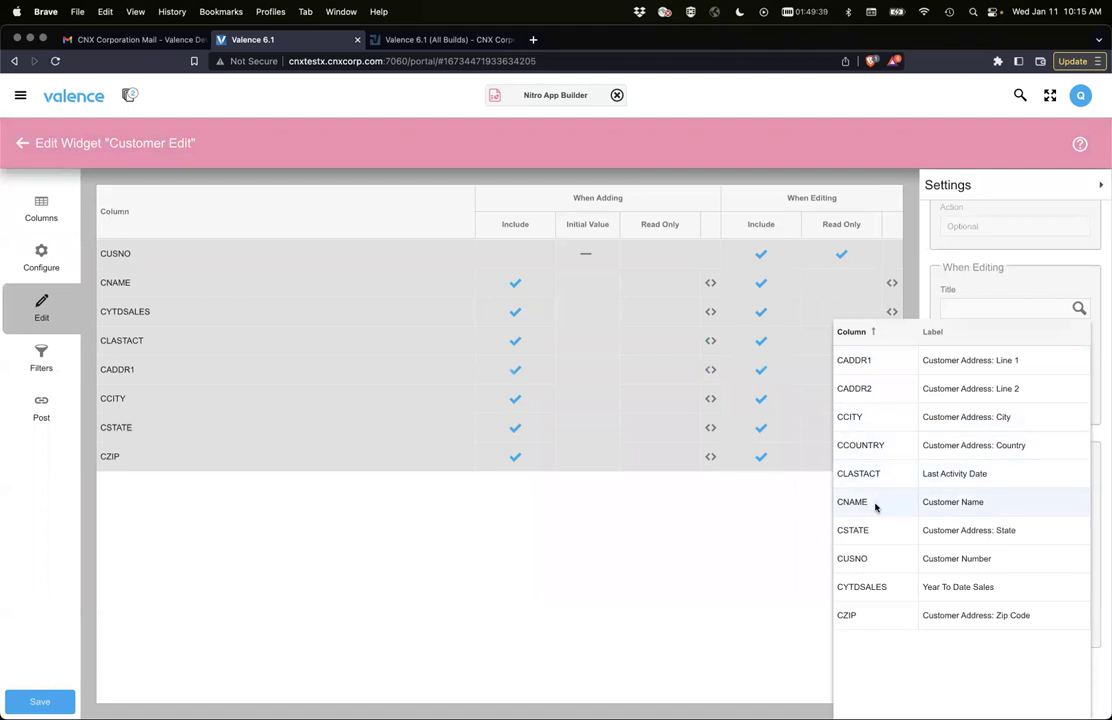
{"action": "left_click", "coordinate": [874, 503]}
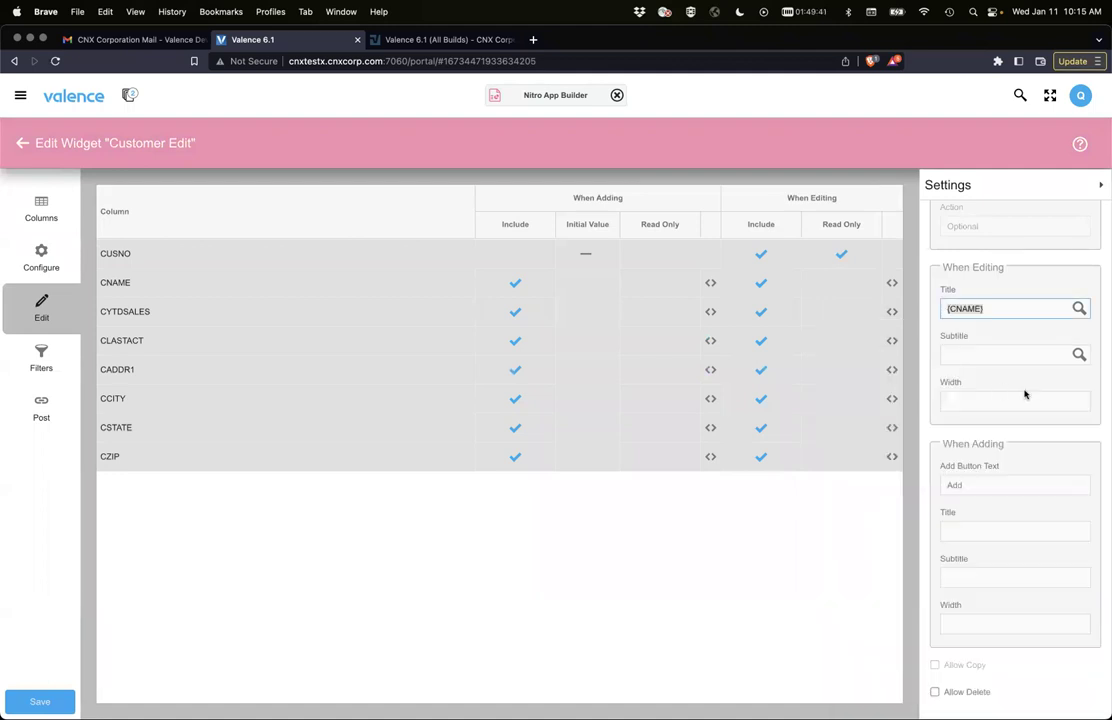
{"action": "left_click", "coordinate": [975, 356]}
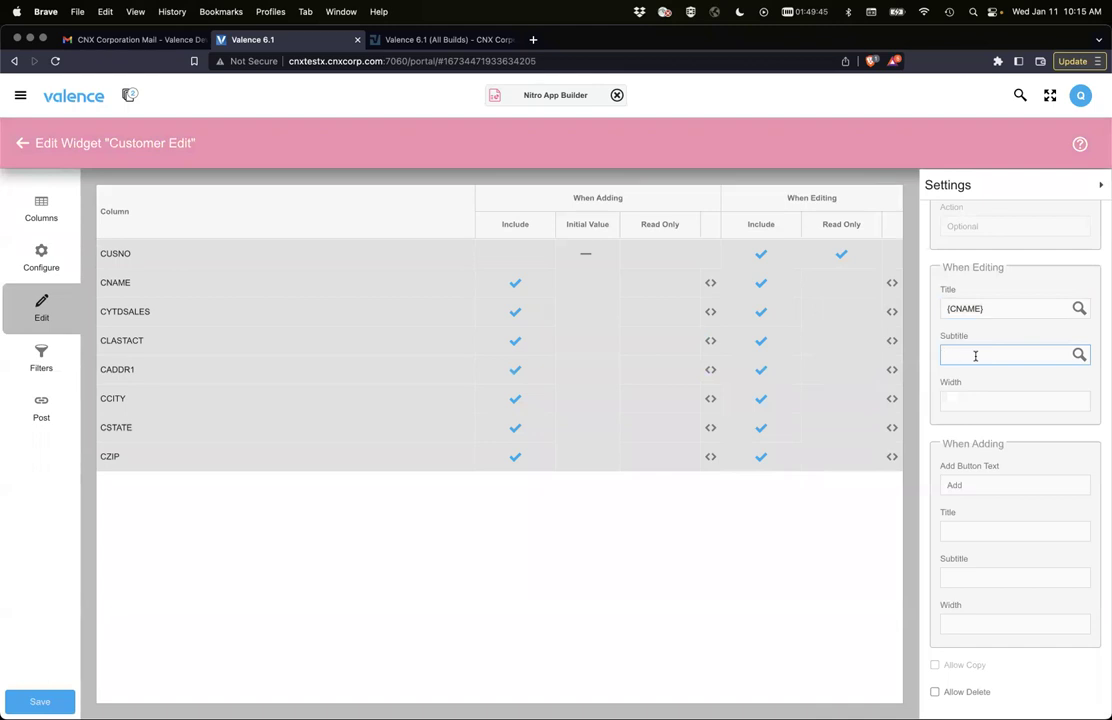
{"action": "type", "text": "My Subtitle"}
{"action": "left_click", "coordinate": [984, 401]}
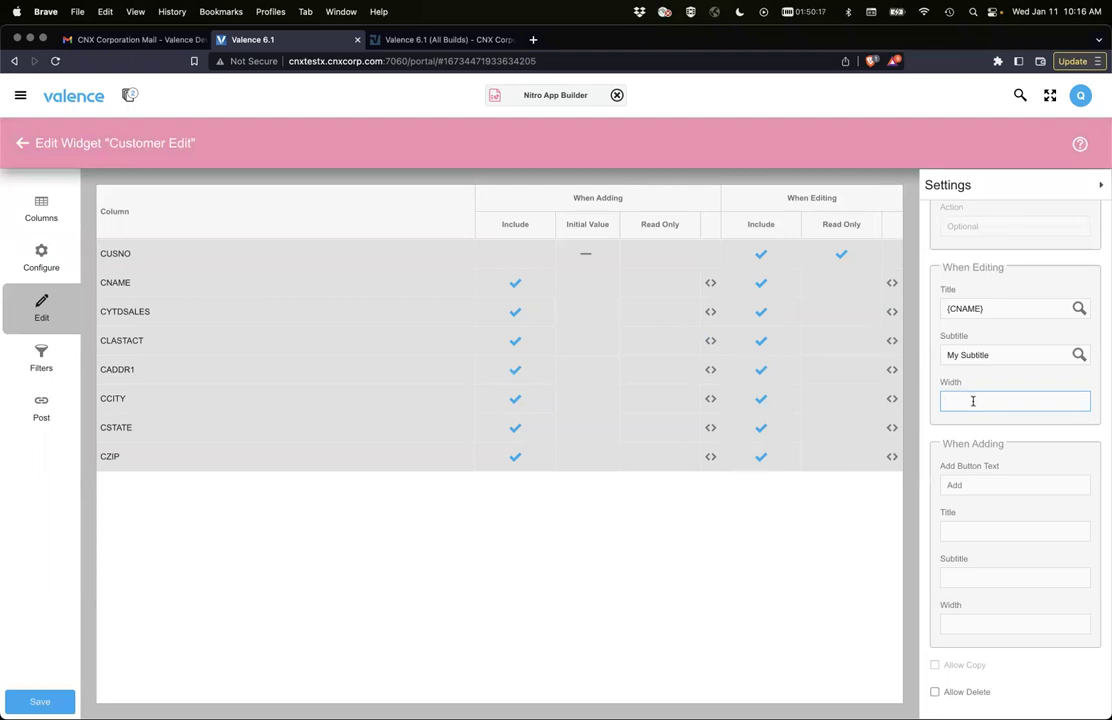
{"action": "type", "text": "500"}
Close the empty add-customer form in Edit Customers and return to Nitro App Builder
{"action": "left_click", "coordinate": [975, 487]}
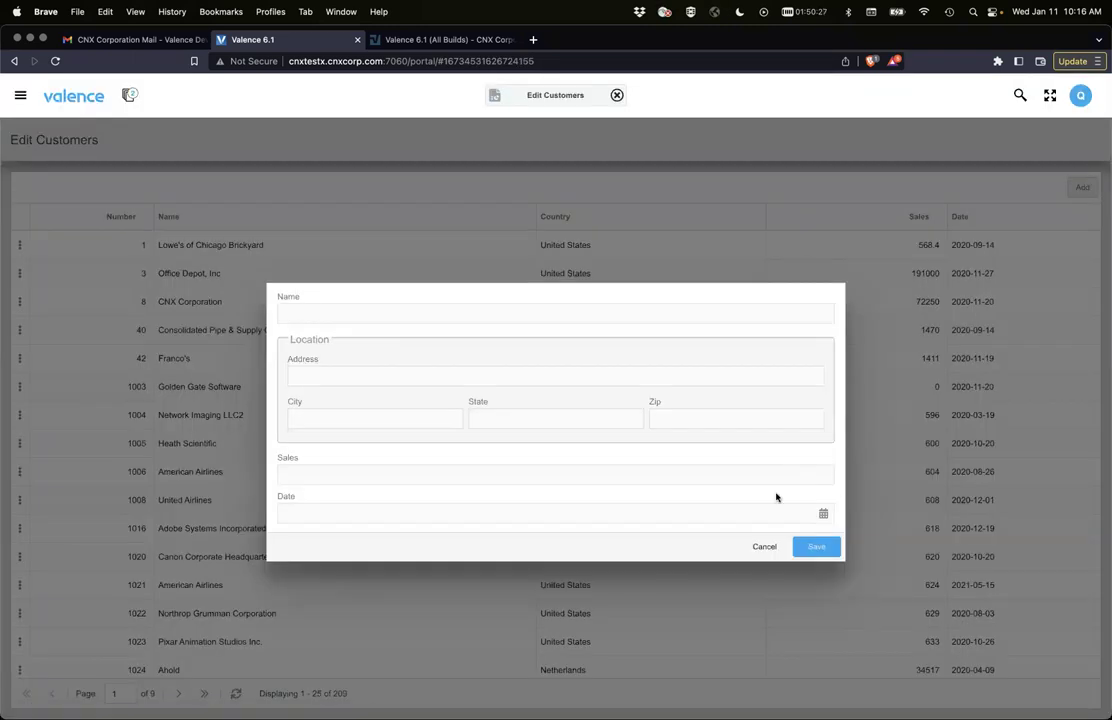
{"action": "left_click", "coordinate": [759, 552]}
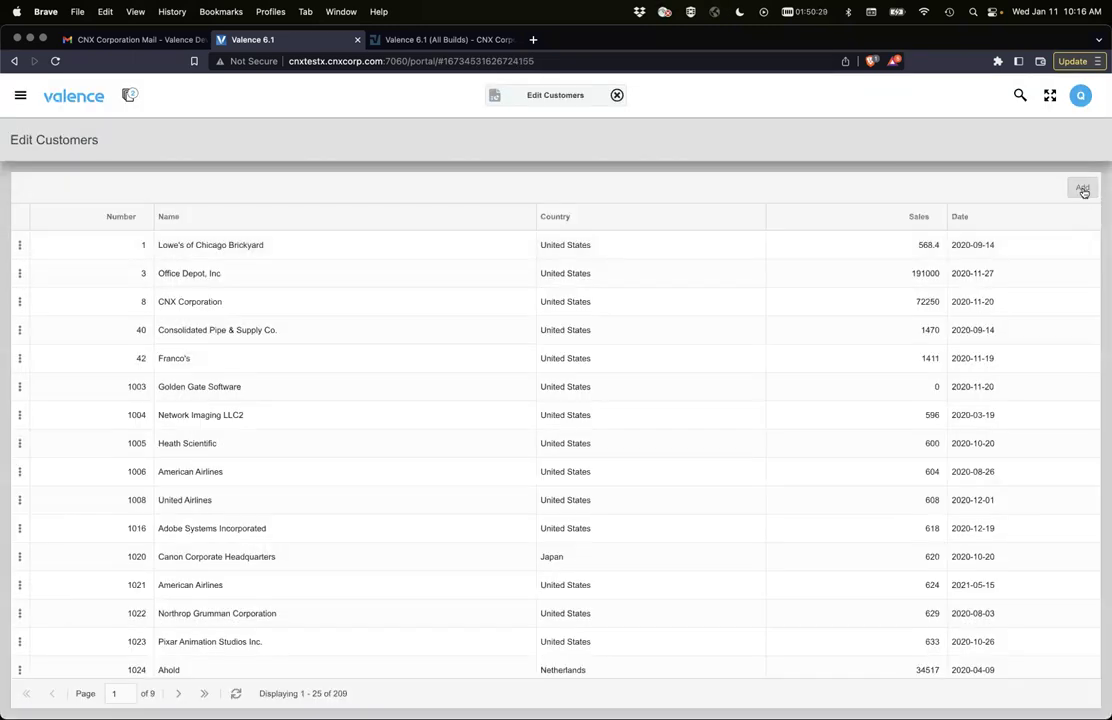
{"action": "left_click", "coordinate": [495, 97]}
{"action": "left_click", "coordinate": [499, 122]}
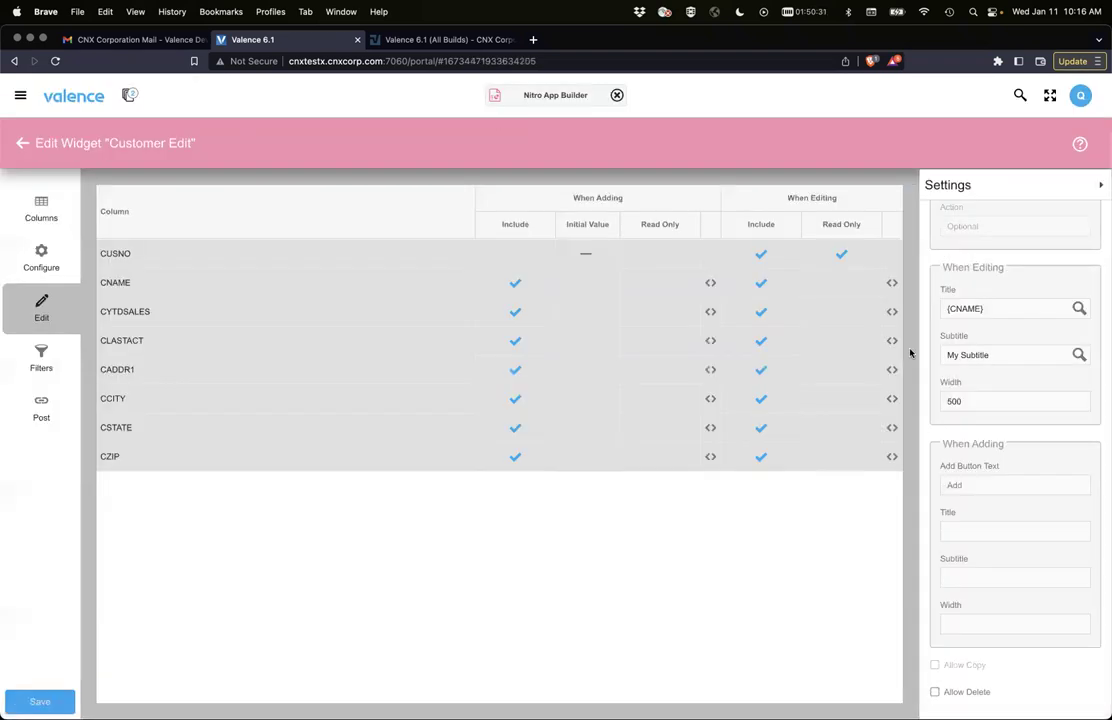
Set Add Button Text to 'Add Customer', add title 'New Customer' and add width 500
{"action": "left_click", "coordinate": [980, 485]}
{"action": "type", "text": "Add "}
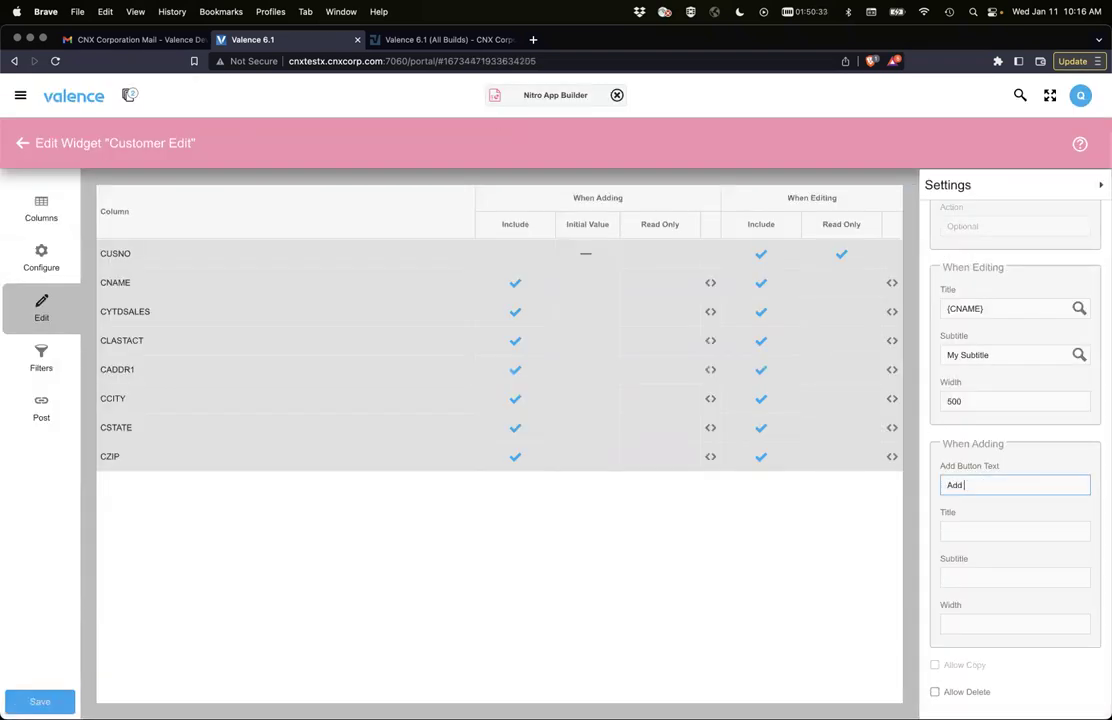
{"action": "type", "text": "Customer"}
{"action": "left_click", "coordinate": [962, 530]}
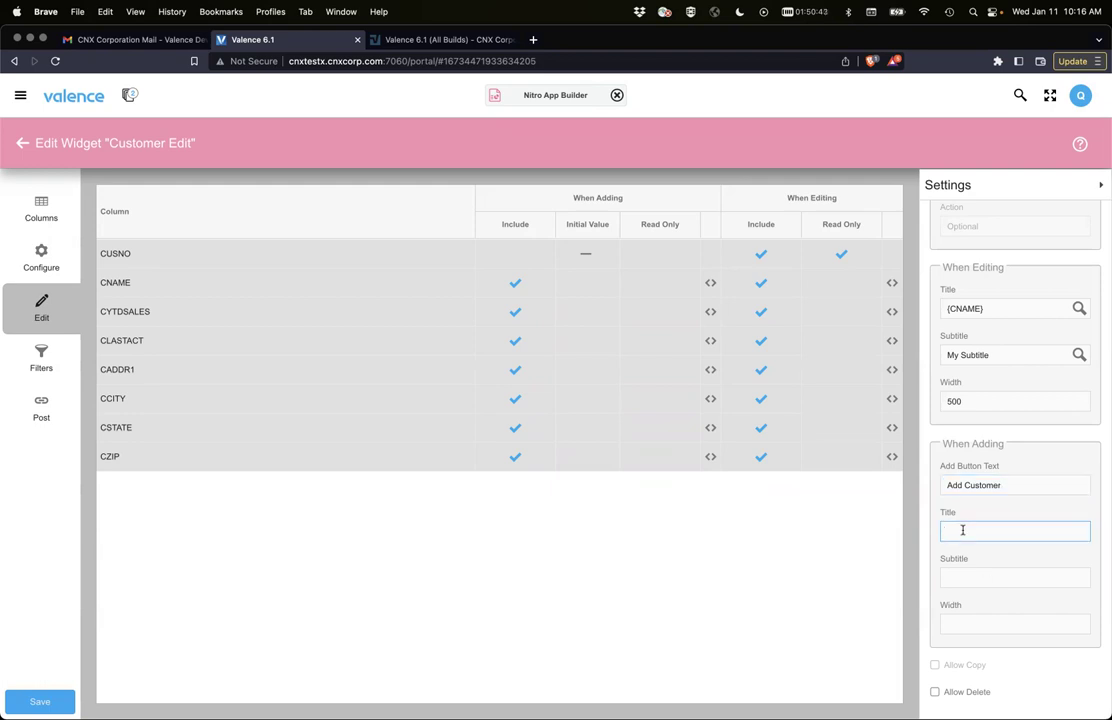
{"action": "type", "text": "New Customer"}
{"action": "left_click", "coordinate": [980, 625]}
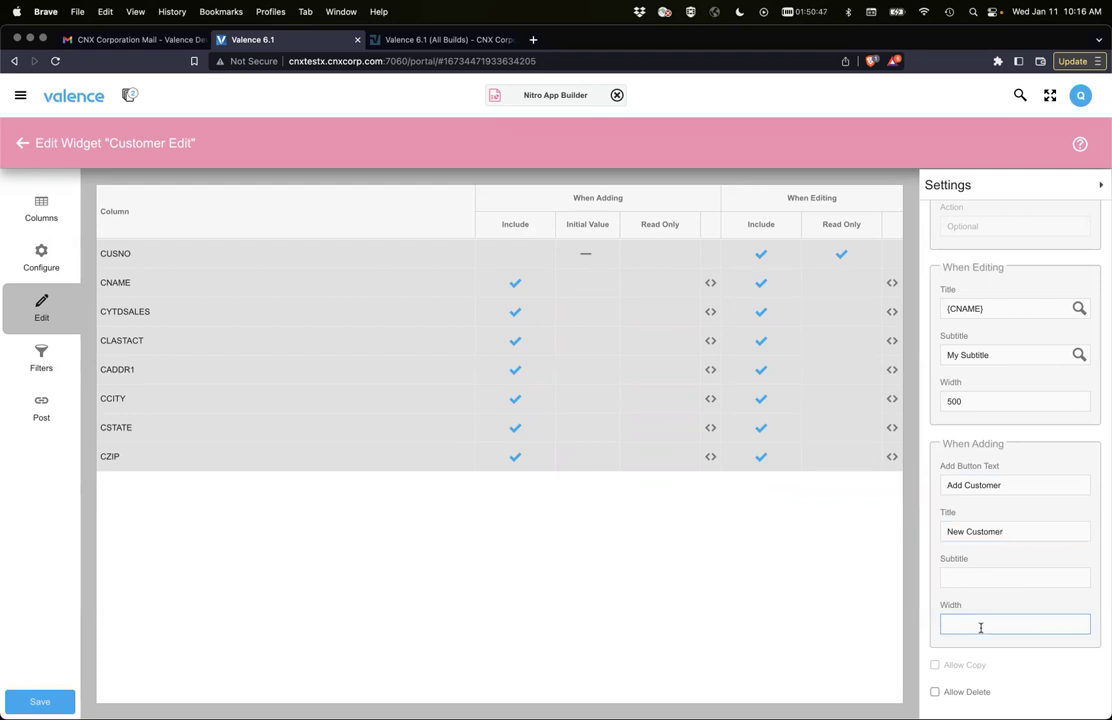
{"action": "type", "text": "500"}
Open CNX Corporation's record in Edit Customers, then save and confirm the Customer Edit widget
{"action": "left_click", "coordinate": [498, 103]}
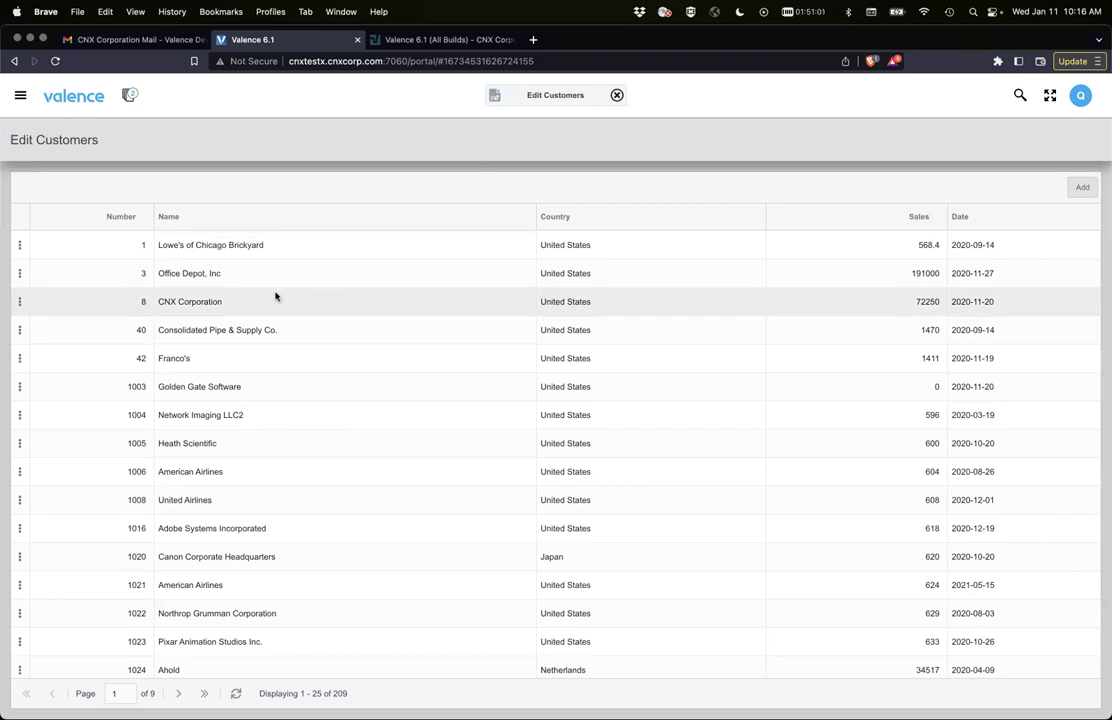
{"action": "double_click", "coordinate": [276, 298]}
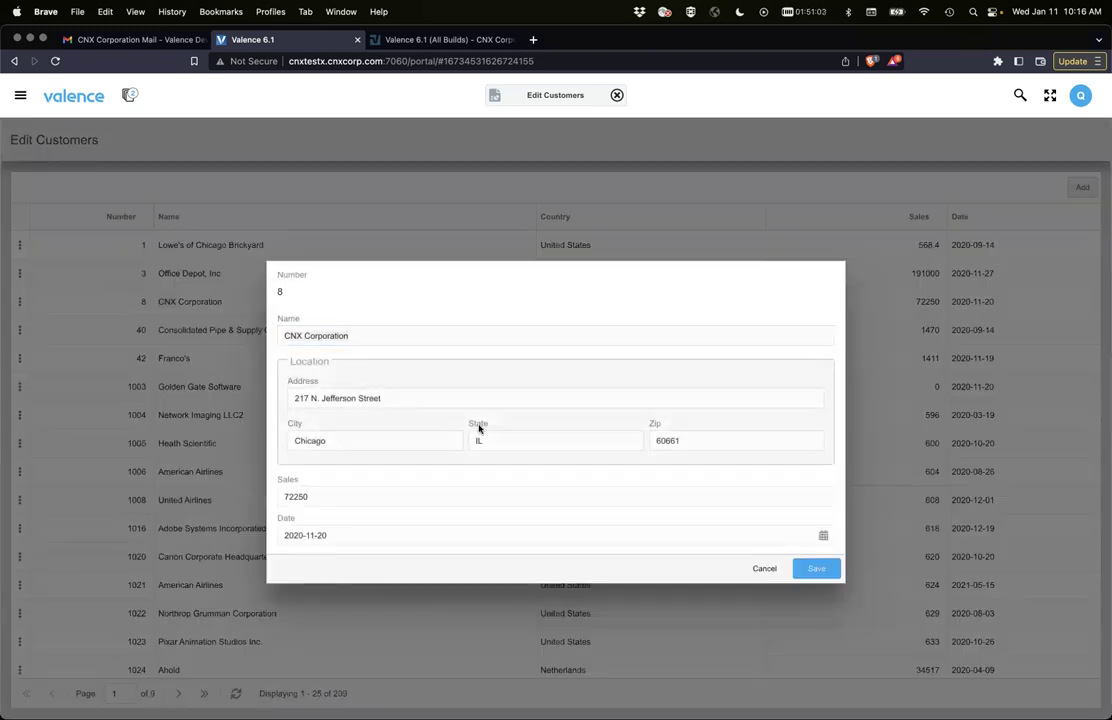
{"action": "left_click", "coordinate": [494, 97]}
{"action": "left_click", "coordinate": [494, 124]}
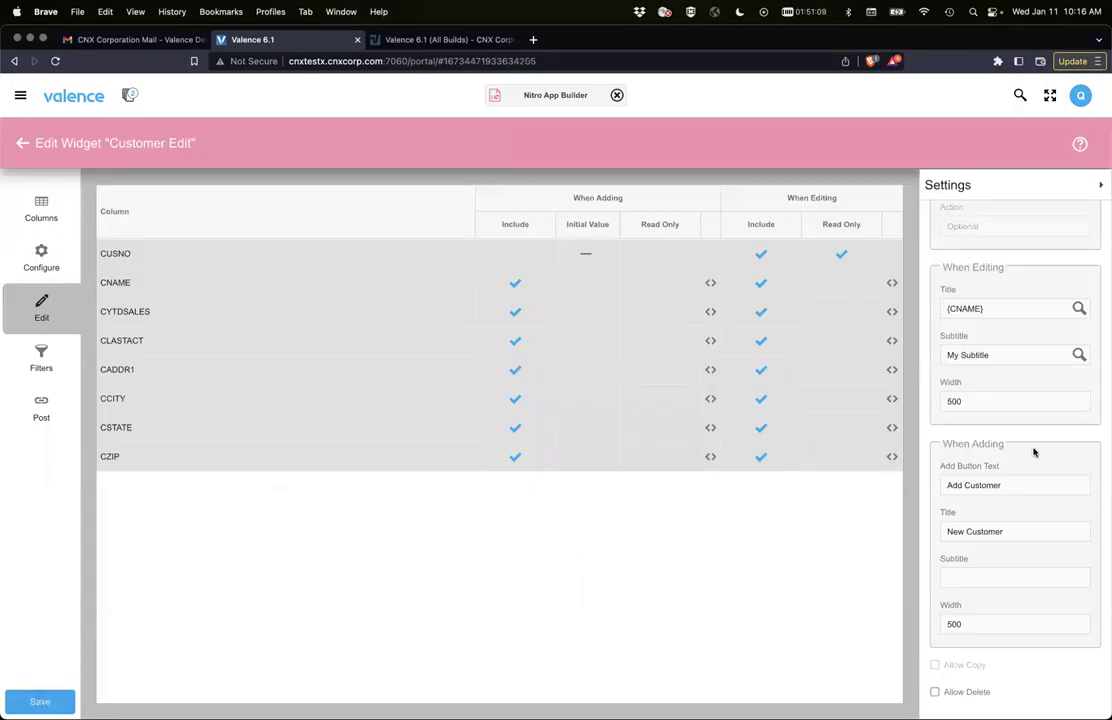
{"action": "scroll", "coordinate": [1033, 450], "scroll_direction": "up", "scroll_amount": 2}
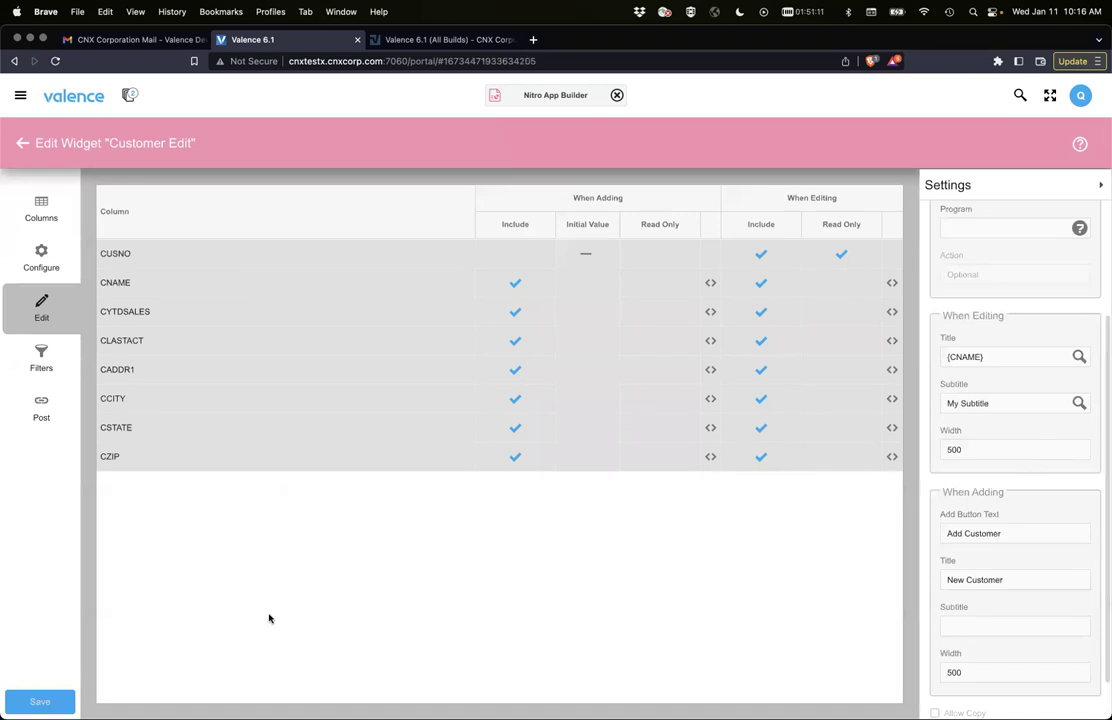
{"action": "left_click", "coordinate": [40, 701]}
{"action": "left_click", "coordinate": [655, 488]}
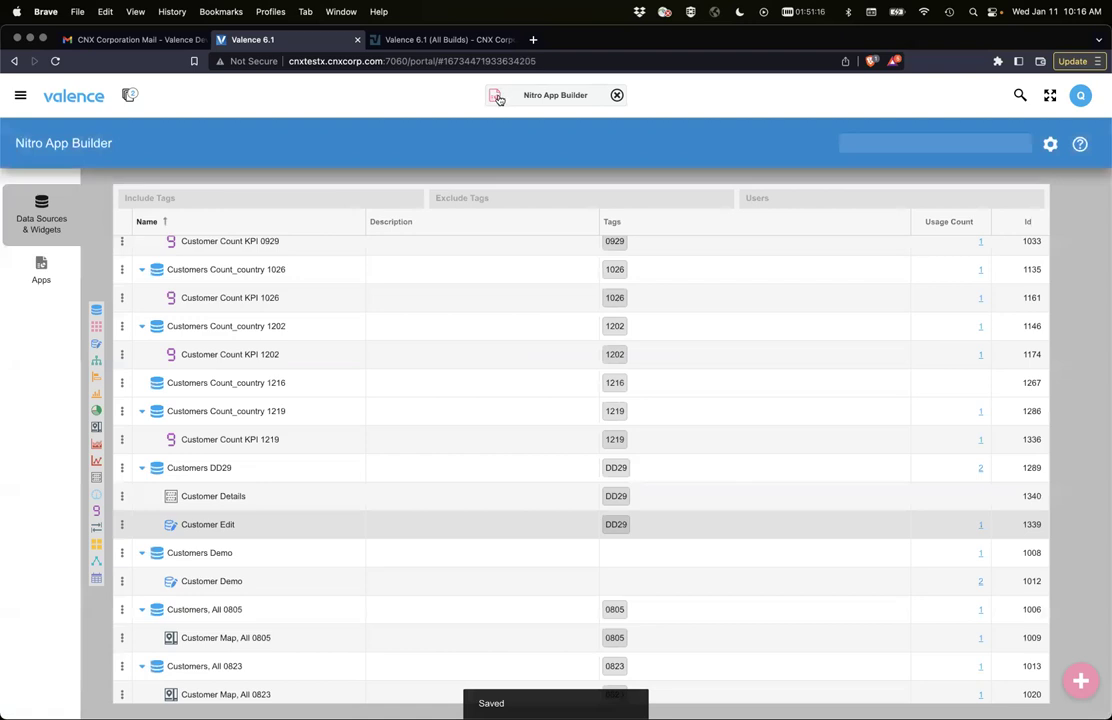
Reload the Edit Customers app frame to pick up the widget changes
{"action": "left_click", "coordinate": [495, 96]}
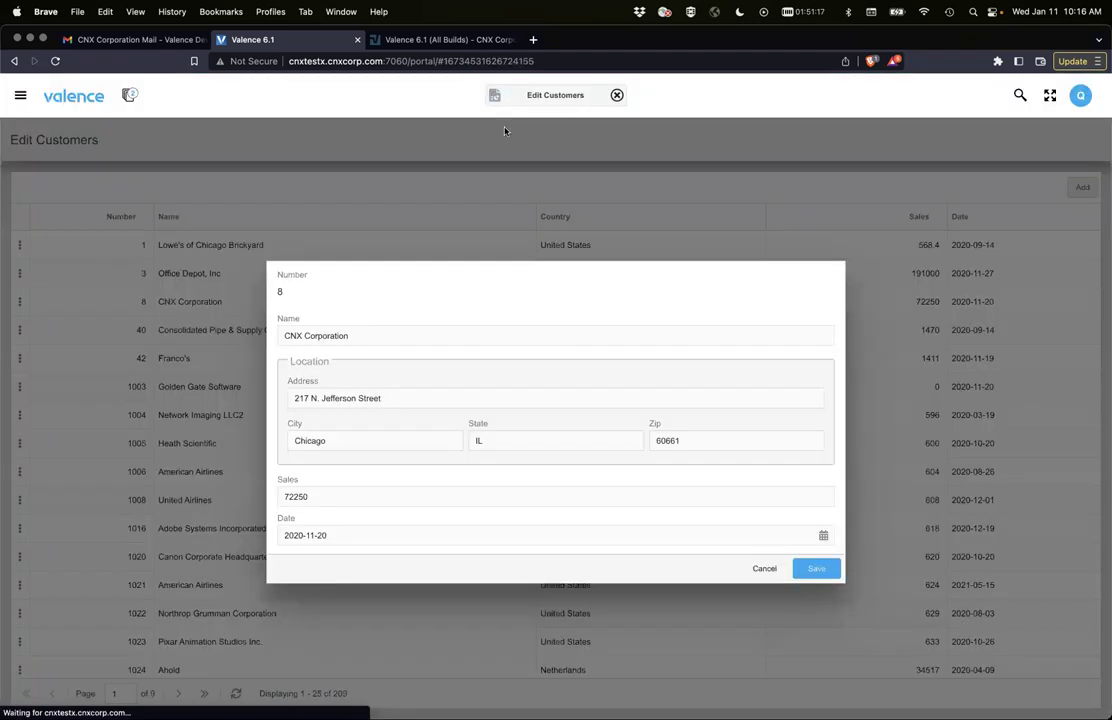
{"action": "right_click", "coordinate": [505, 131]}
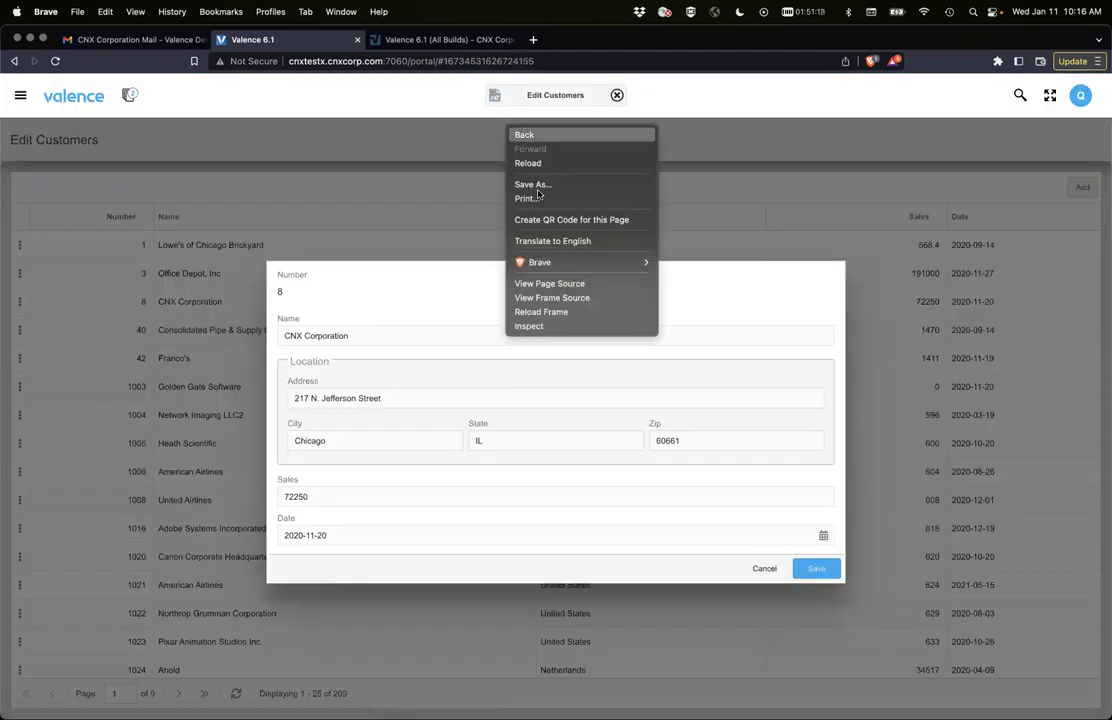
{"action": "left_click", "coordinate": [532, 314]}
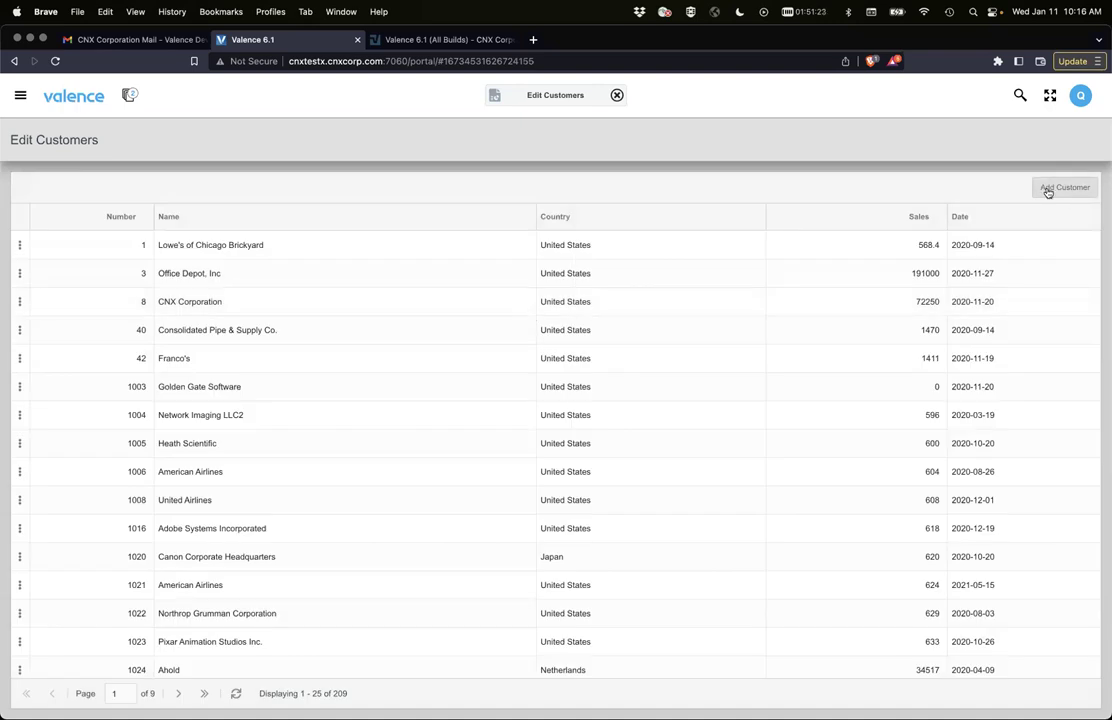
Check the Add Customer form and Golden Gate Software's edit dialog, cancelling both
{"action": "left_click", "coordinate": [1048, 190]}
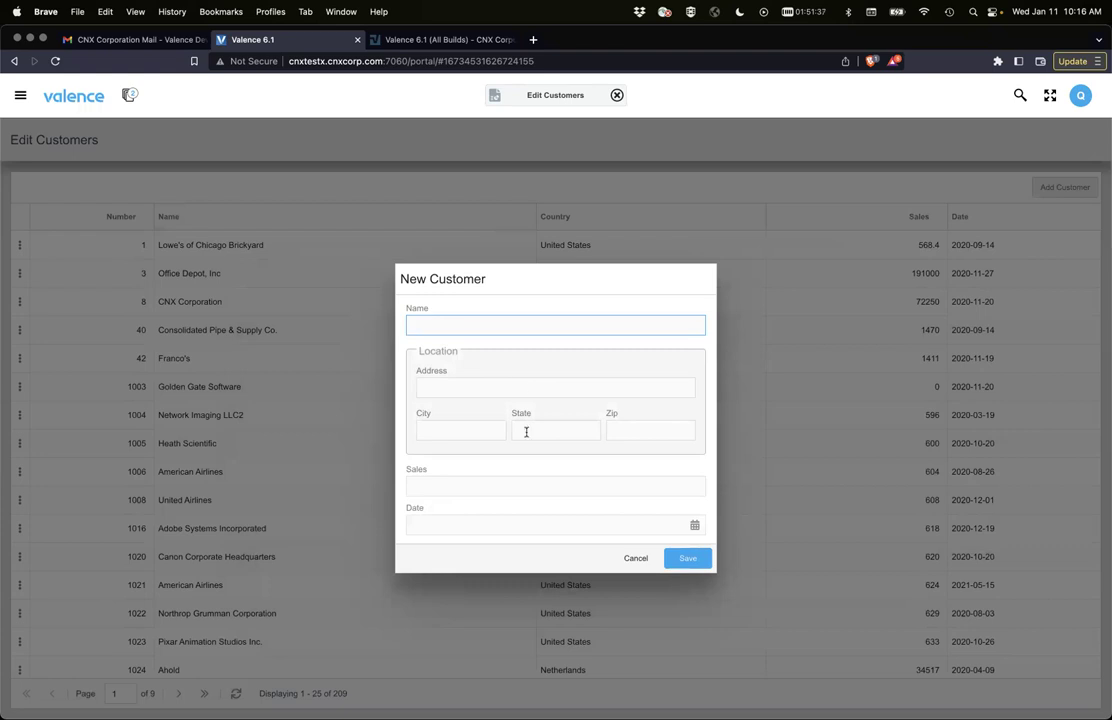
{"action": "left_click", "coordinate": [636, 558]}
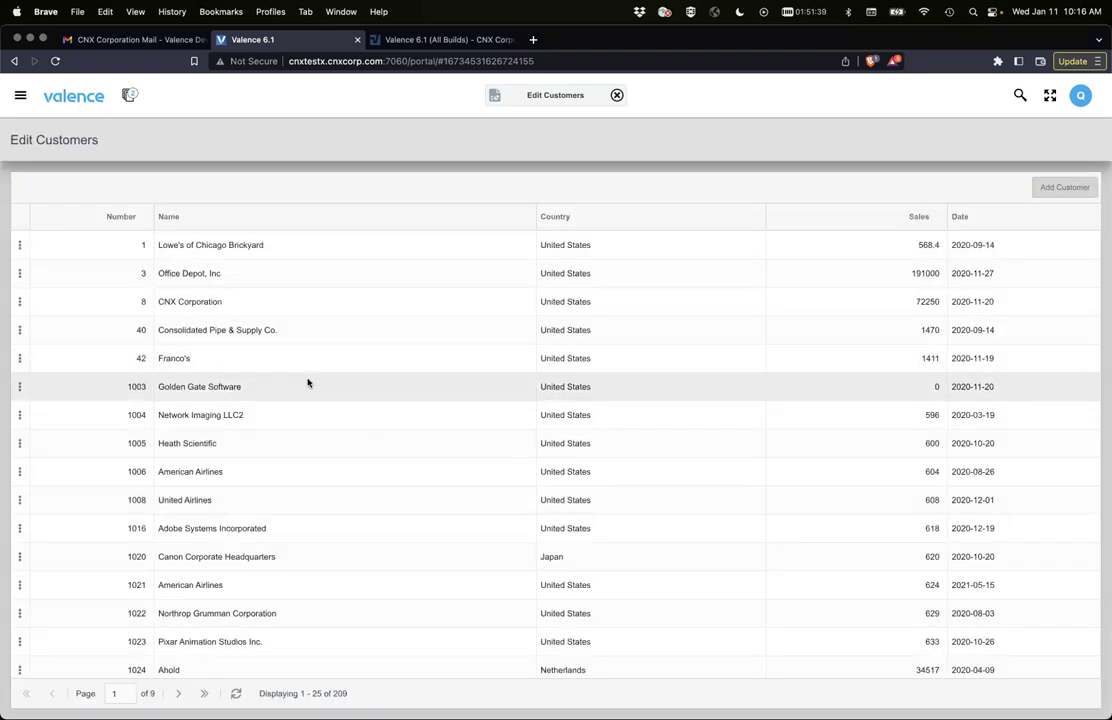
{"action": "left_click", "coordinate": [308, 385]}
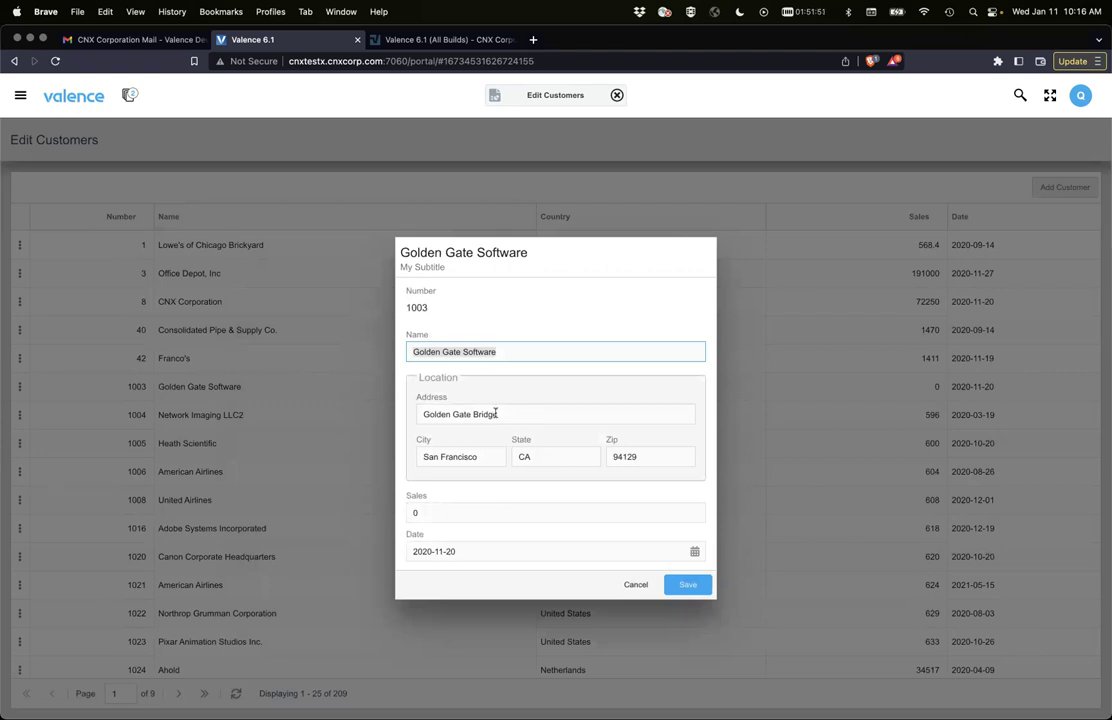
{"action": "left_click", "coordinate": [628, 584]}
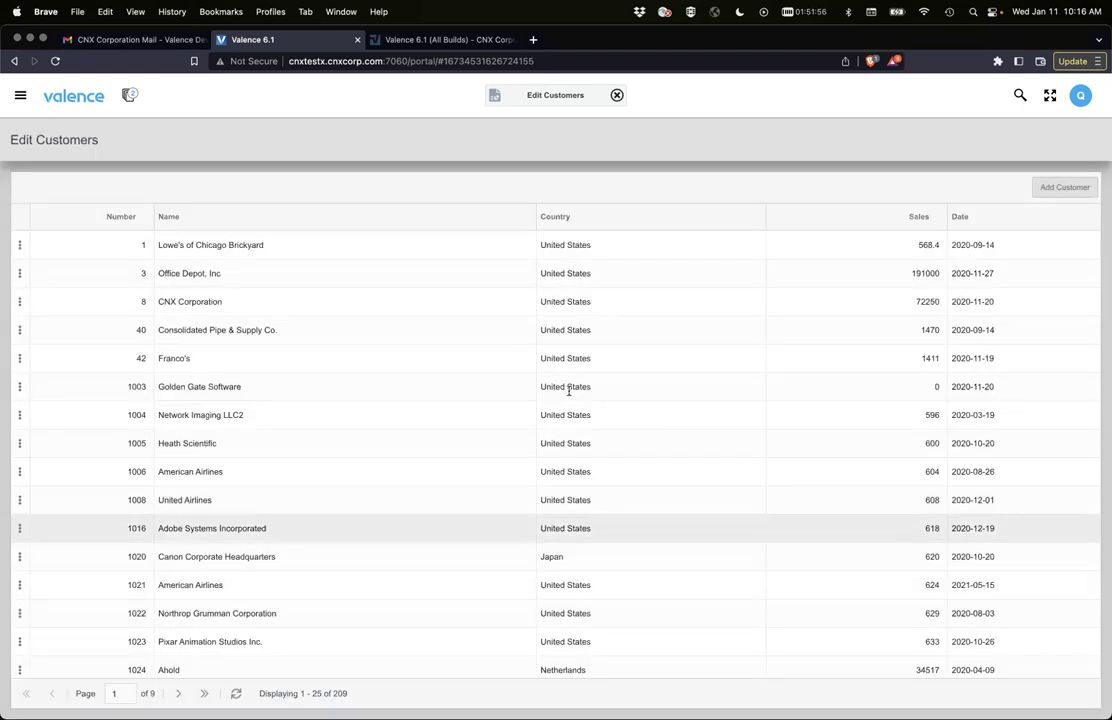
Switch from Edit Customers back to Nitro App Builder's Data Sources & Widgets list
{"action": "left_click", "coordinate": [500, 97]}
{"action": "left_click", "coordinate": [500, 123]}
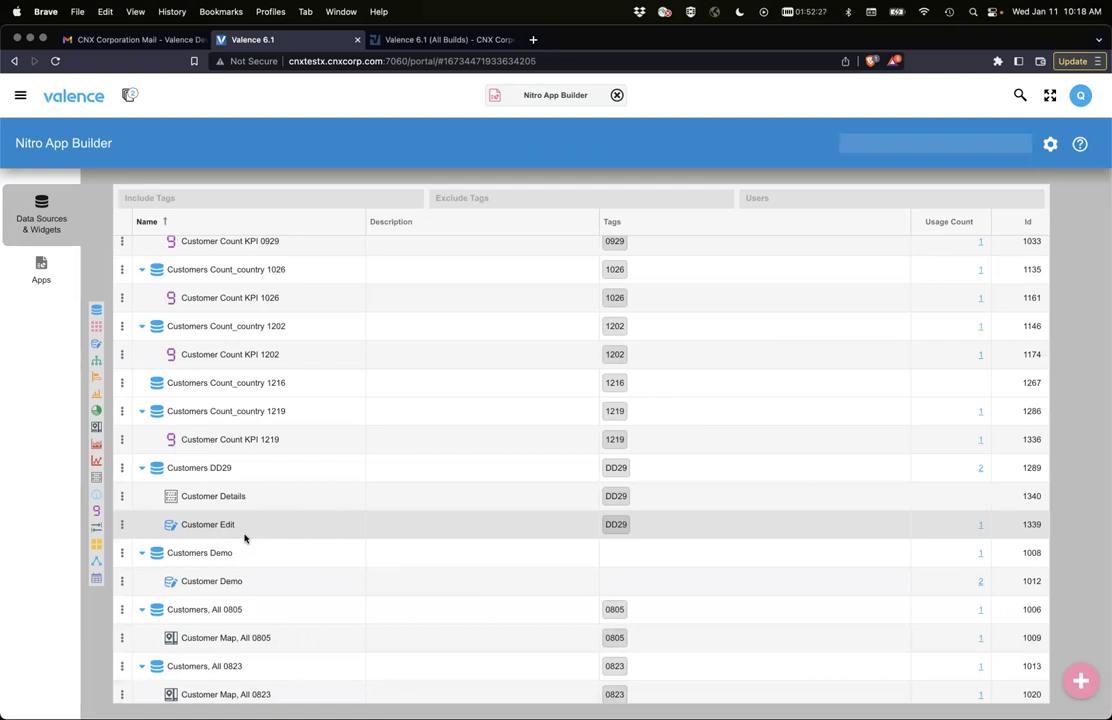
Open the Customer Details widget and its Helper Program dialog showing the EXNABFHLP template
{"action": "left_click", "coordinate": [201, 499]}
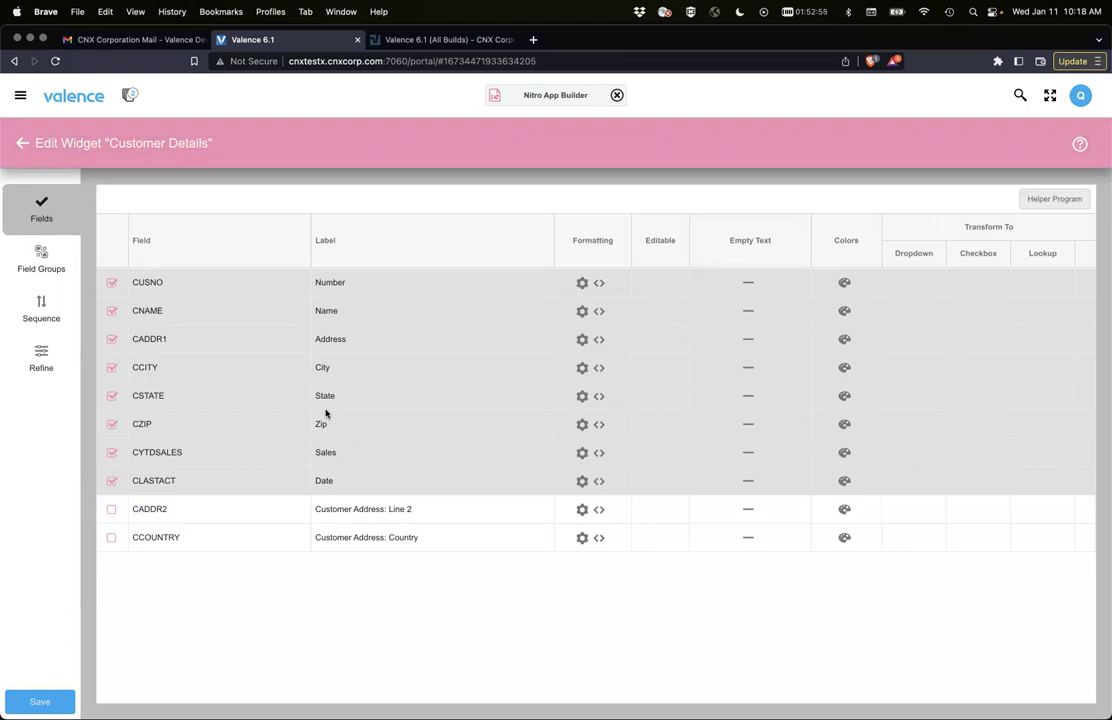
{"action": "left_click", "coordinate": [1058, 198]}
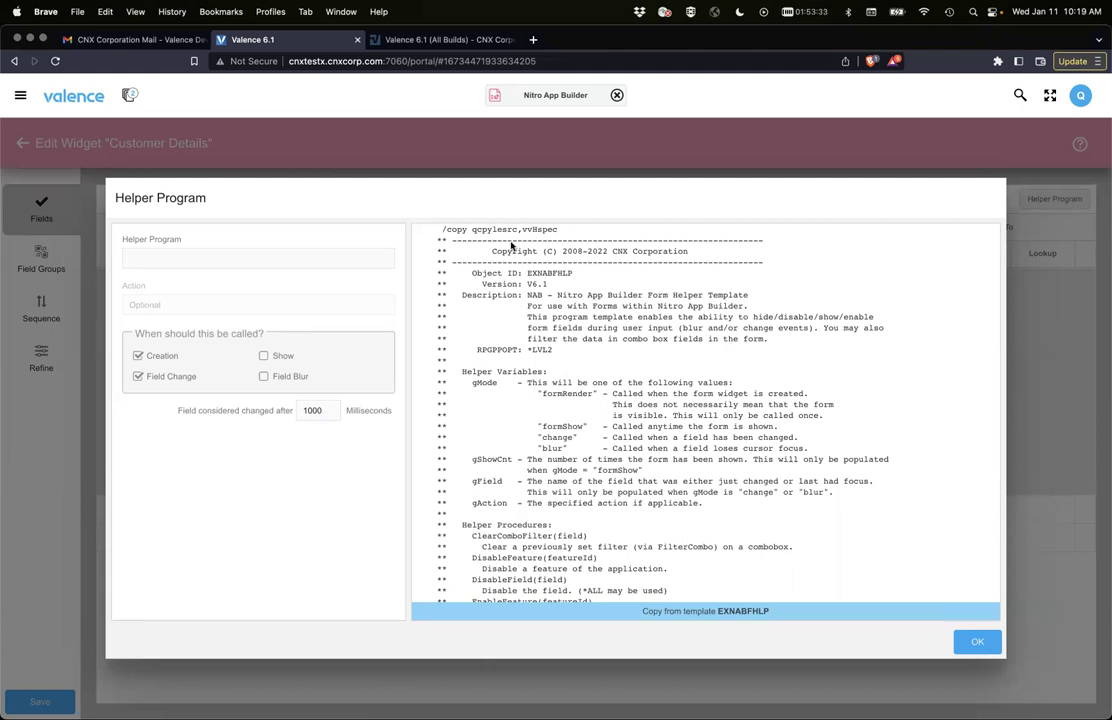
{"action": "key", "text": "super+shift+4"}
{"action": "left_click_drag", "start_coordinate": [903, 549], "coordinate": [960, 619]}
Enable the helper program on Show and Field Change, toggling Field Change off and on
{"action": "left_click", "coordinate": [264, 358]}
{"action": "left_click", "coordinate": [138, 376]}
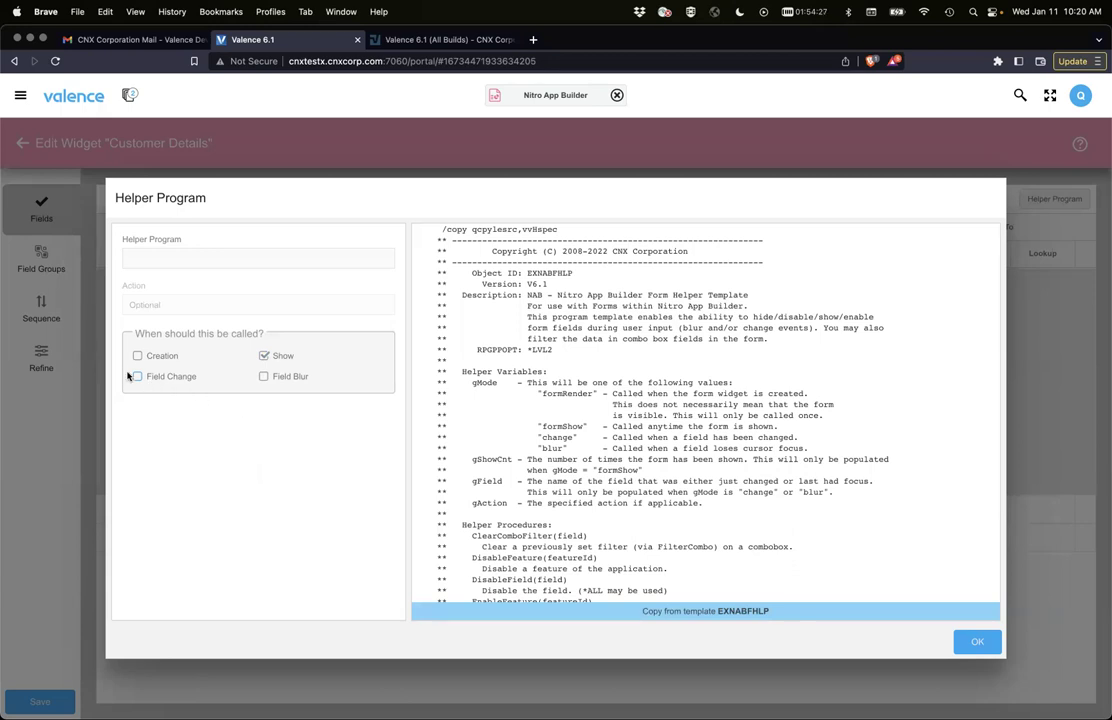
{"action": "left_click", "coordinate": [137, 376]}
{"action": "left_click", "coordinate": [322, 410]}
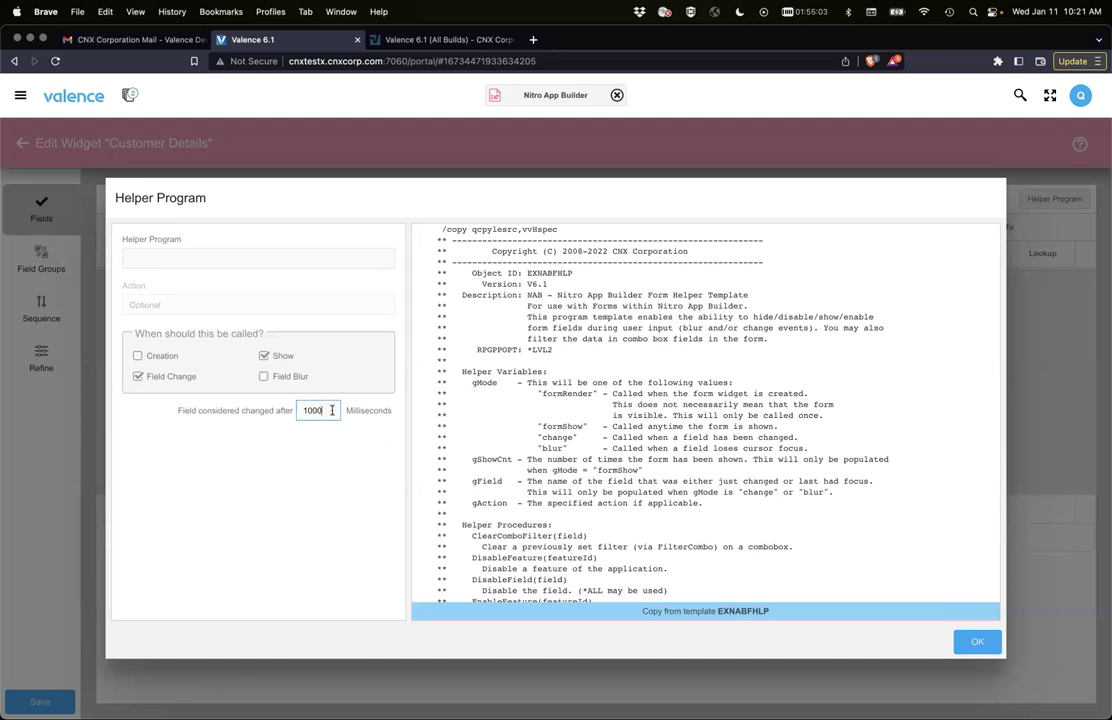
Close the Helper Program settings and briefly view the CUSNO field's formatting options
{"action": "left_click", "coordinate": [975, 644]}
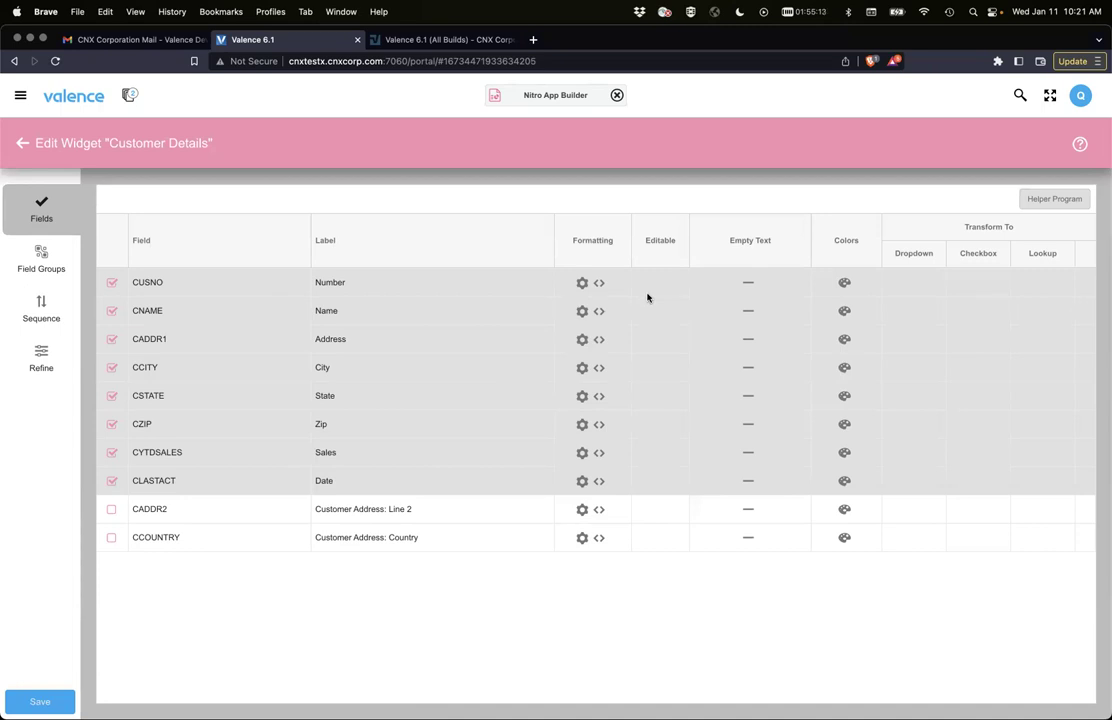
{"action": "left_click", "coordinate": [583, 283]}
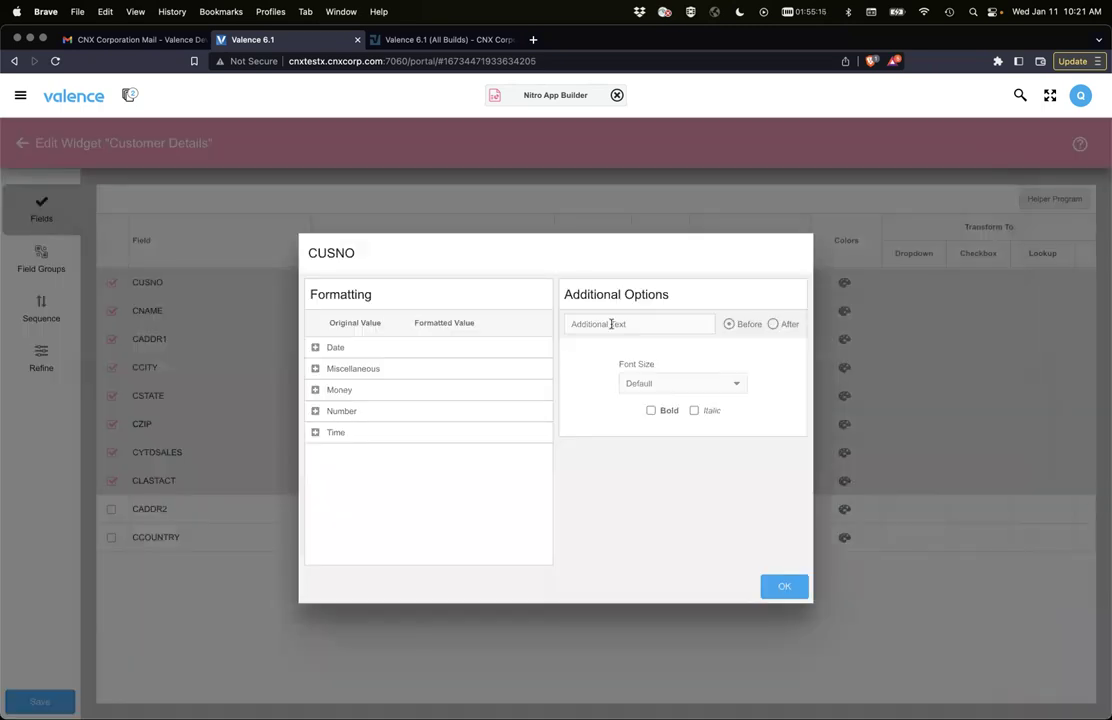
{"action": "left_click", "coordinate": [780, 586]}
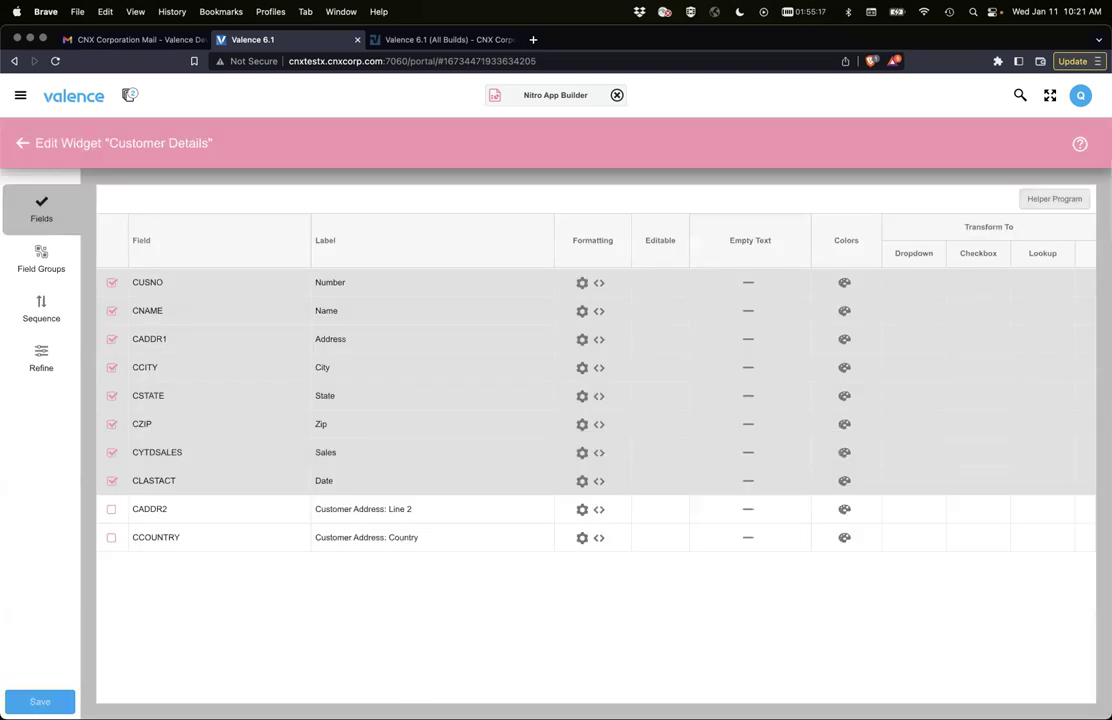
Select the CNAME field row in Customer Details and open its input options
{"action": "left_click", "coordinate": [670, 286]}
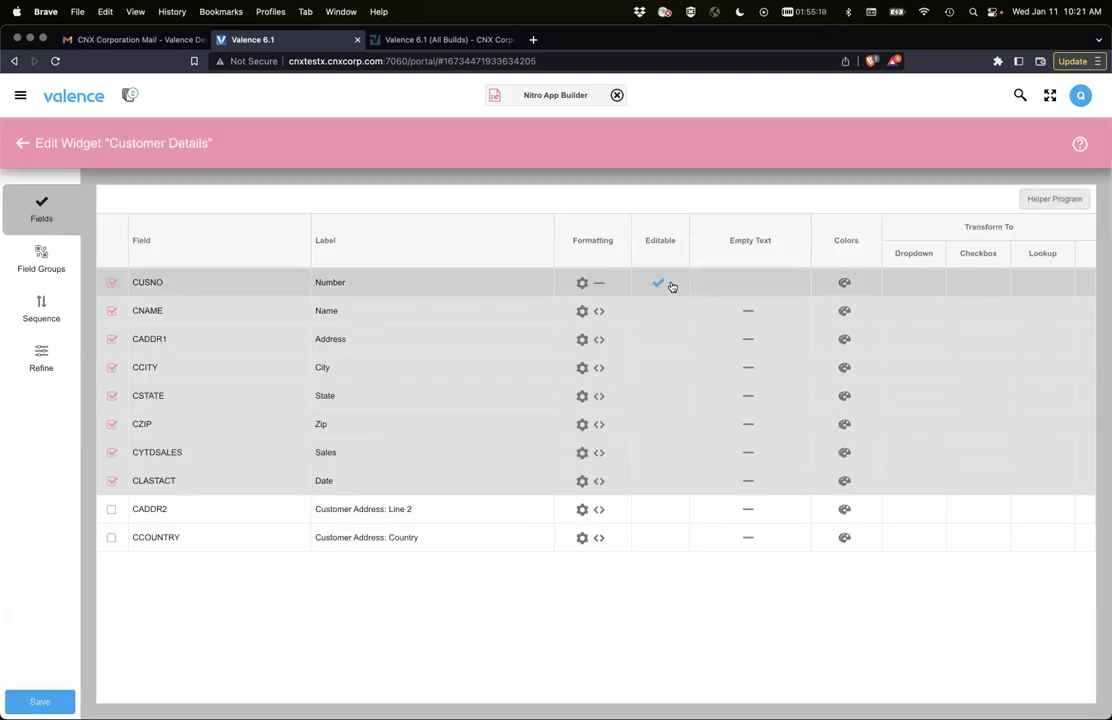
{"action": "left_click", "coordinate": [672, 287]}
{"action": "left_click", "coordinate": [658, 311]}
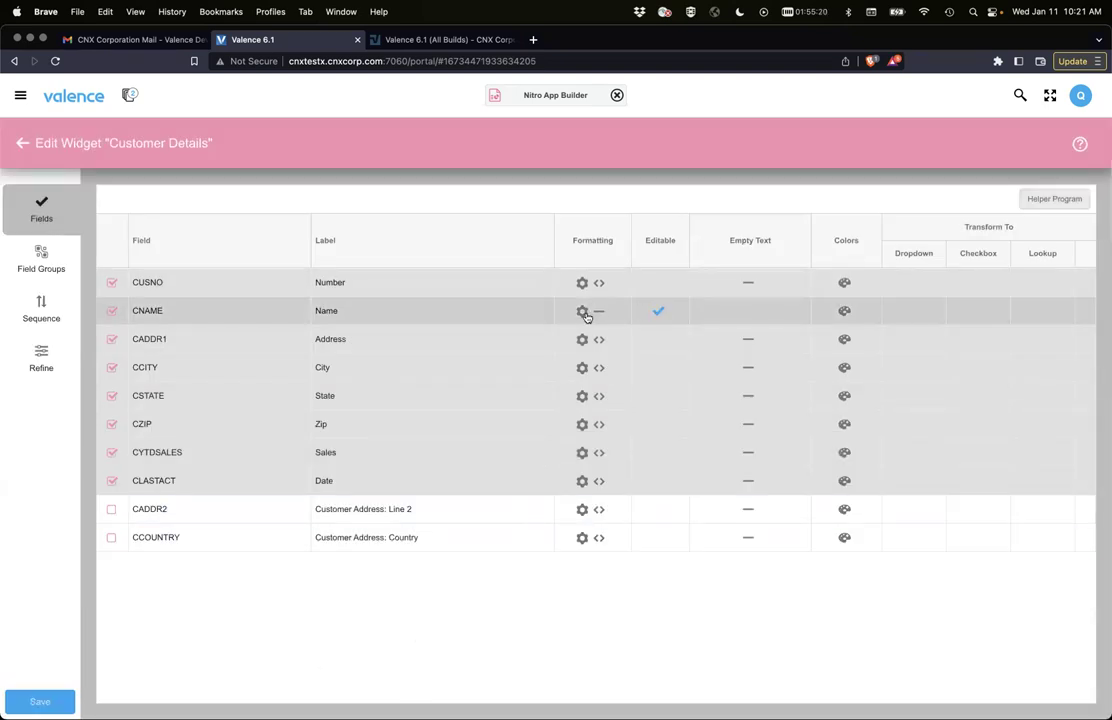
{"action": "left_click", "coordinate": [582, 312]}
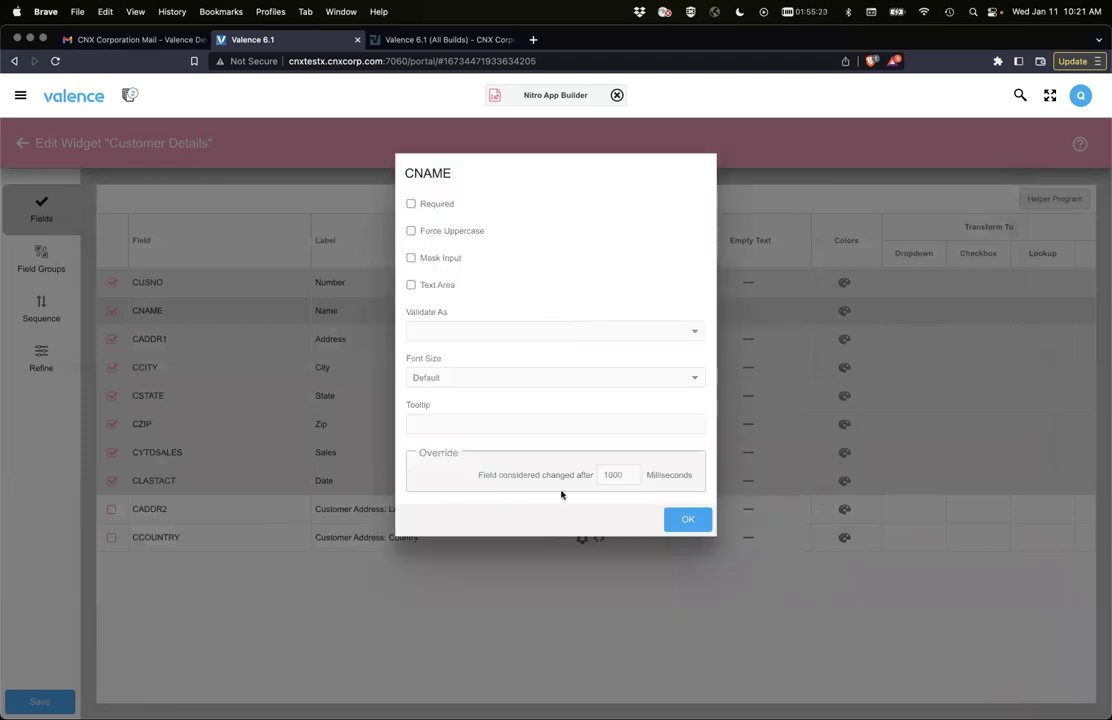
Inspect CNAME's 1000-millisecond change delay, then close its options unchanged
{"action": "left_click", "coordinate": [631, 474]}
{"action": "key", "text": "super+Left"}
{"action": "left_click", "coordinate": [675, 519]}
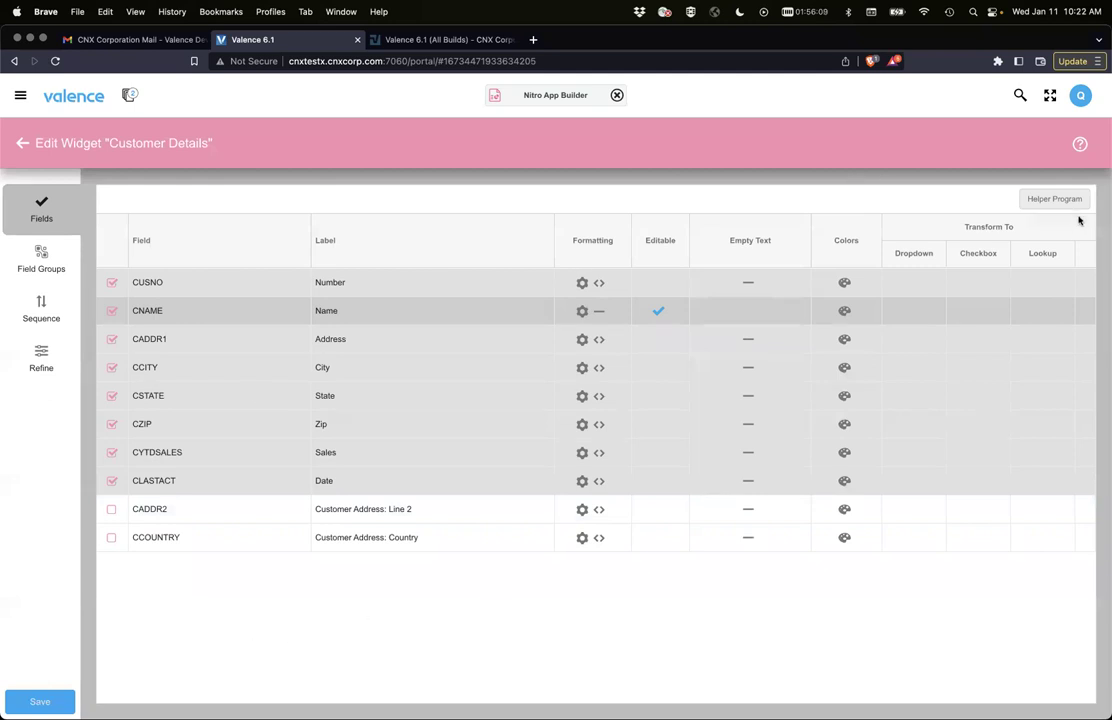
{"action": "left_click", "coordinate": [1052, 198]}
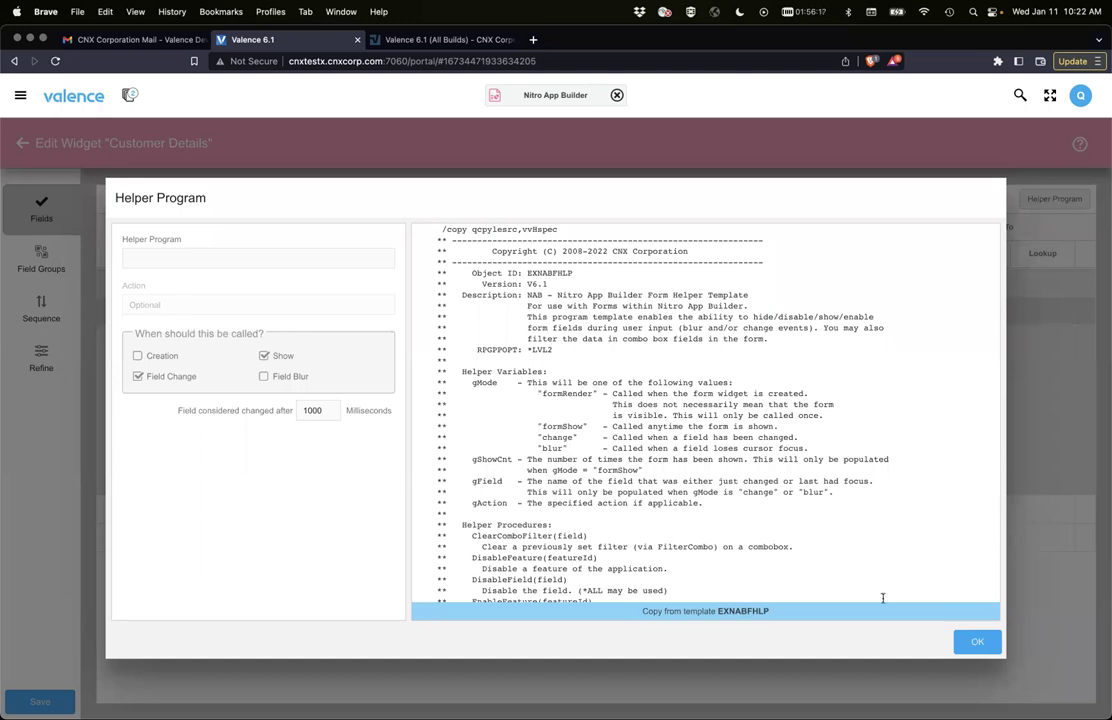
{"action": "left_click", "coordinate": [966, 643]}
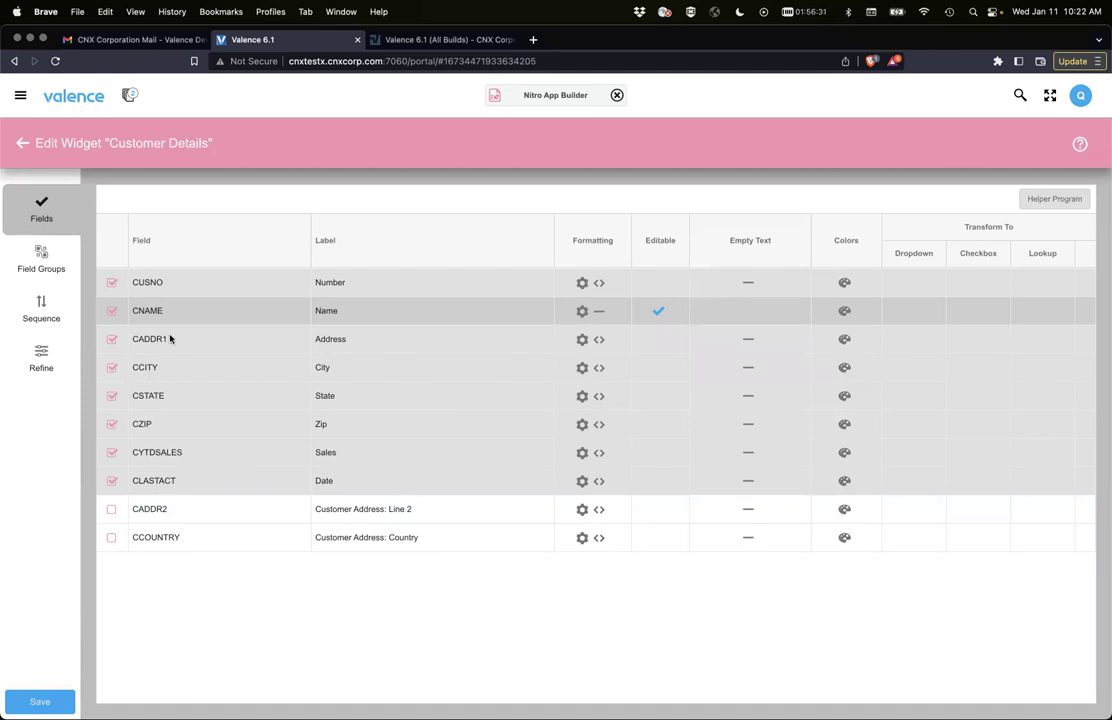
Leave the Customer Details widget editor despite pending changes and open the Customer Edit widget
{"action": "left_click", "coordinate": [22, 143]}
{"action": "left_click", "coordinate": [678, 456]}
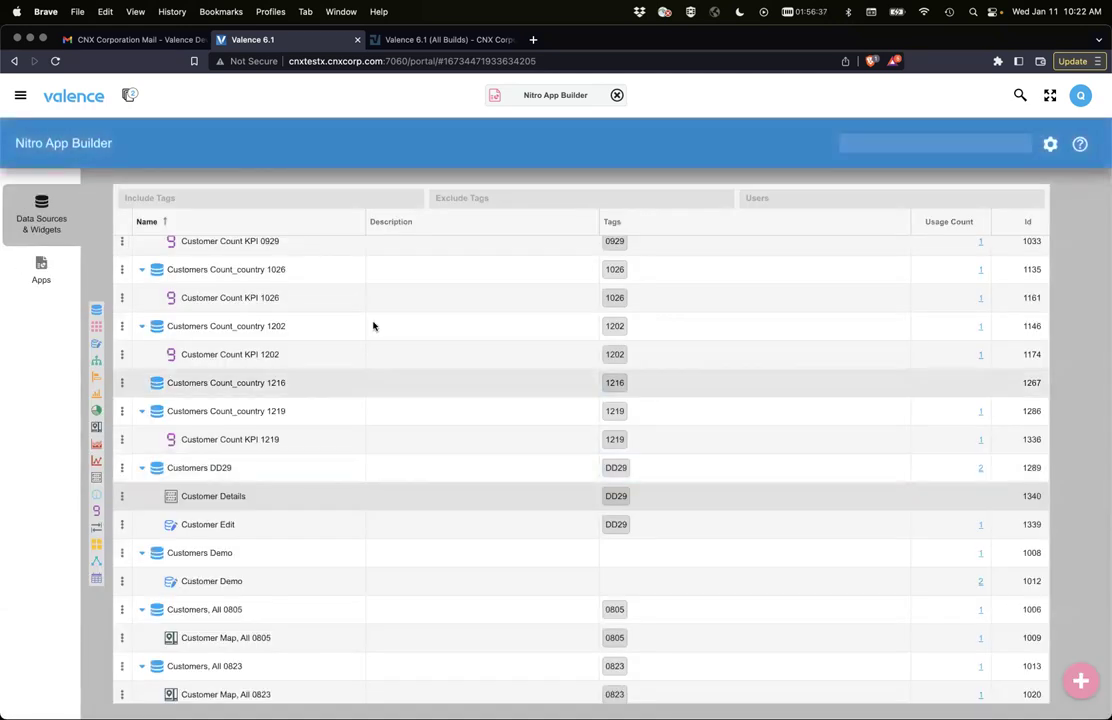
{"action": "left_click", "coordinate": [178, 528]}
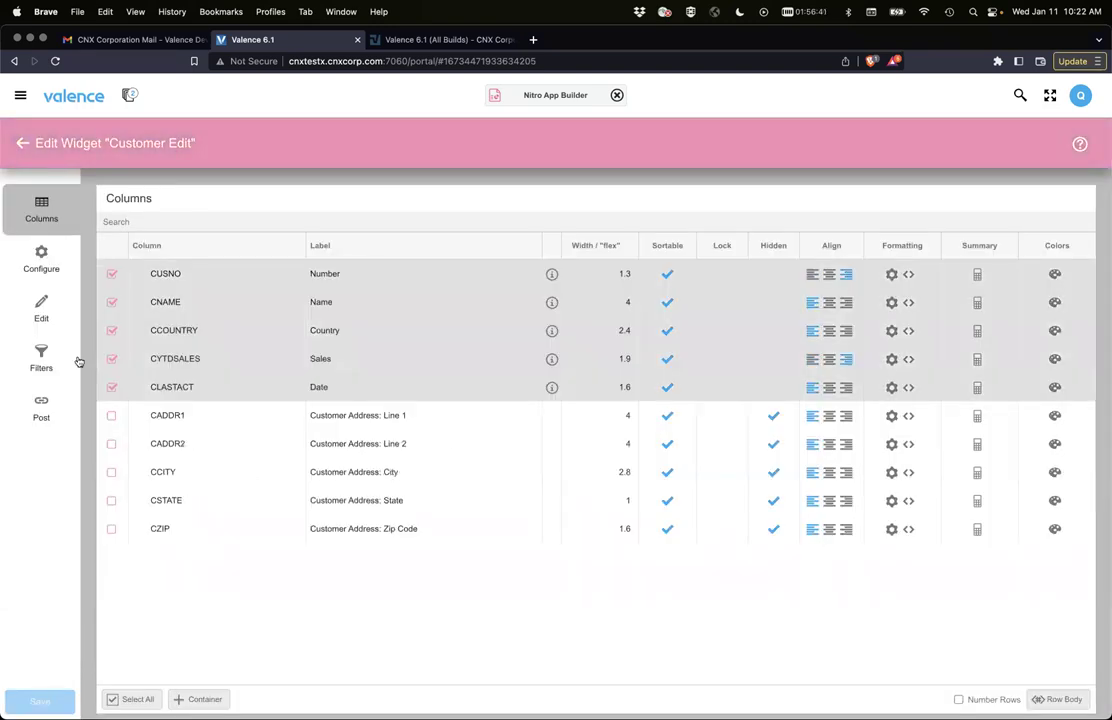
Review the Customer Edit grid's add/edit form settings and columns, then return to the widget list
{"action": "left_click", "coordinate": [45, 300]}
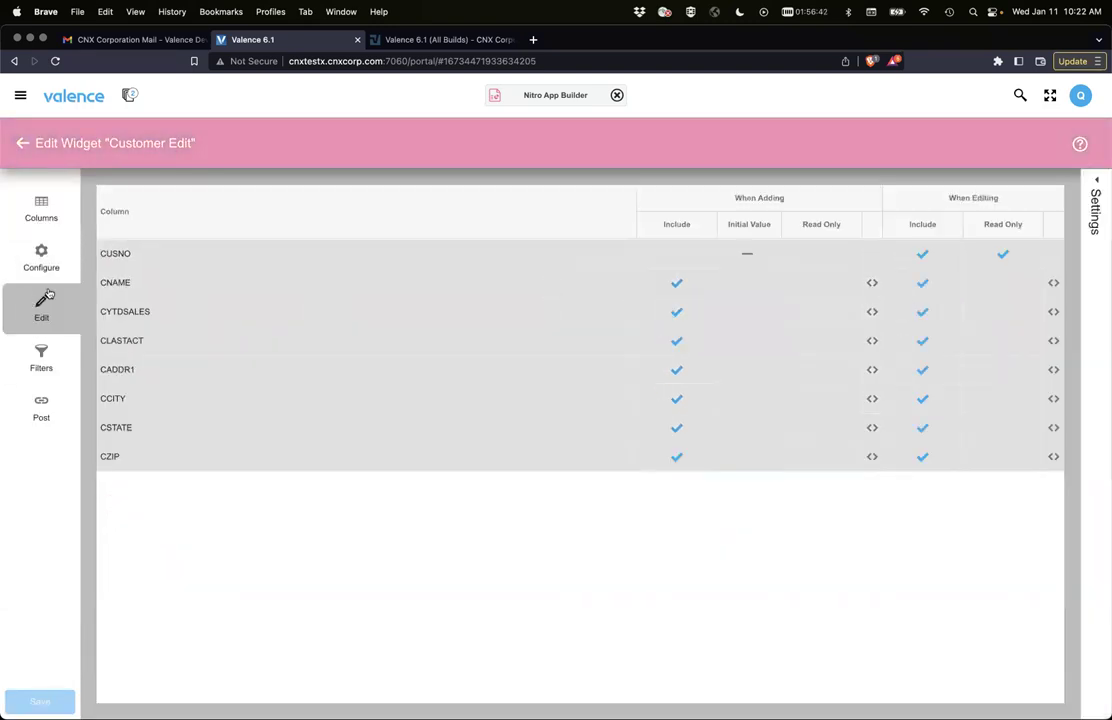
{"action": "left_click", "coordinate": [1094, 205]}
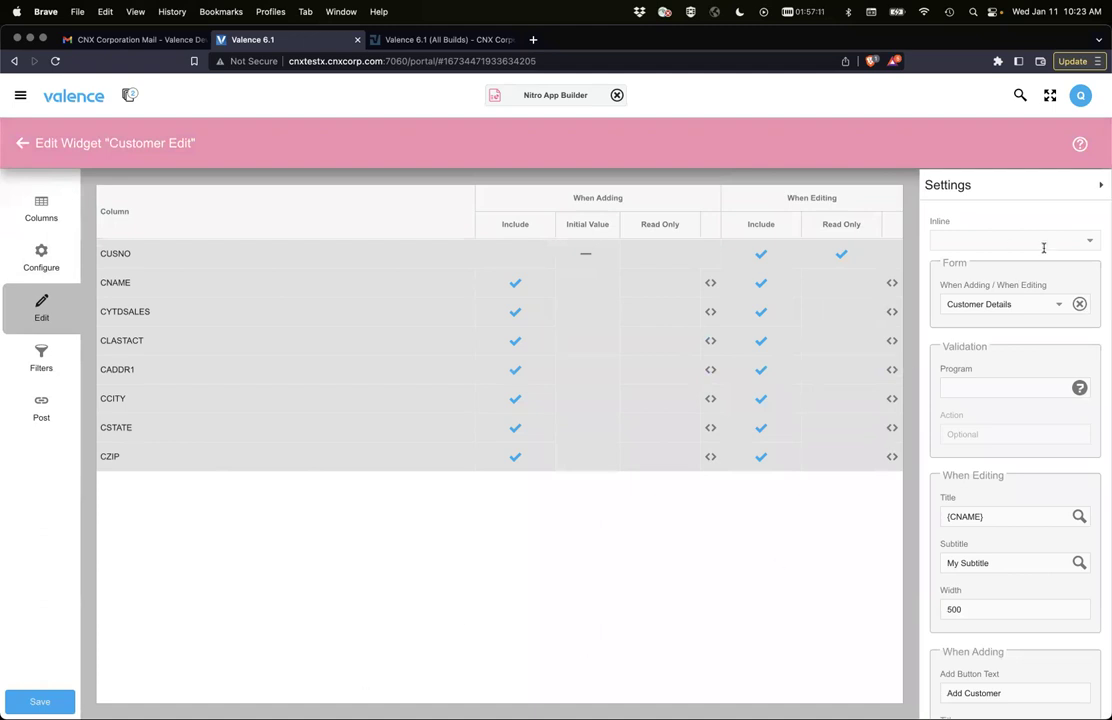
{"action": "left_click", "coordinate": [1100, 188]}
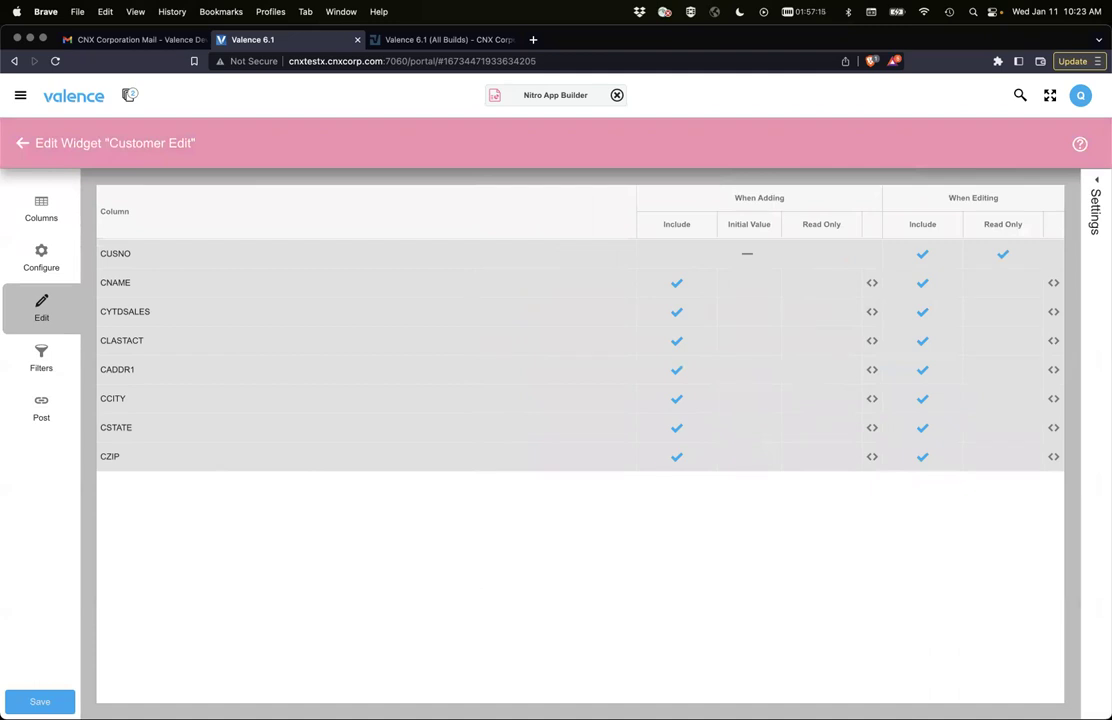
{"action": "left_click", "coordinate": [31, 212]}
{"action": "left_click", "coordinate": [20, 132]}
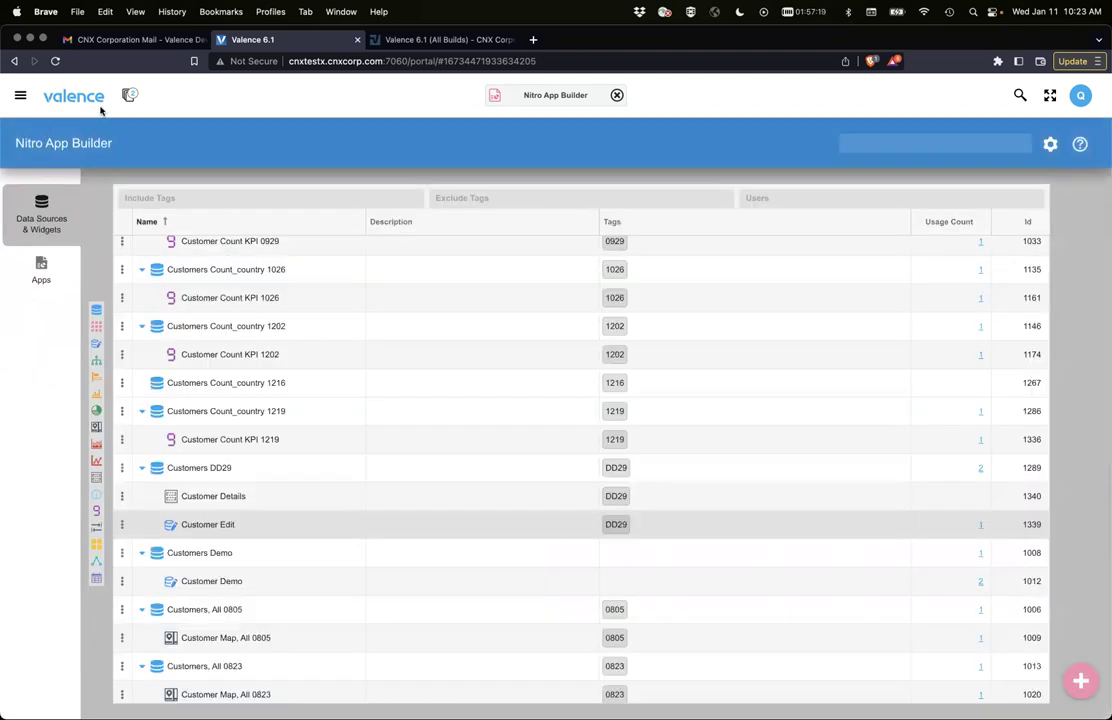
{"action": "mouse_move", "coordinate": [125, 95]}
{"action": "left_click", "coordinate": [114, 191]}
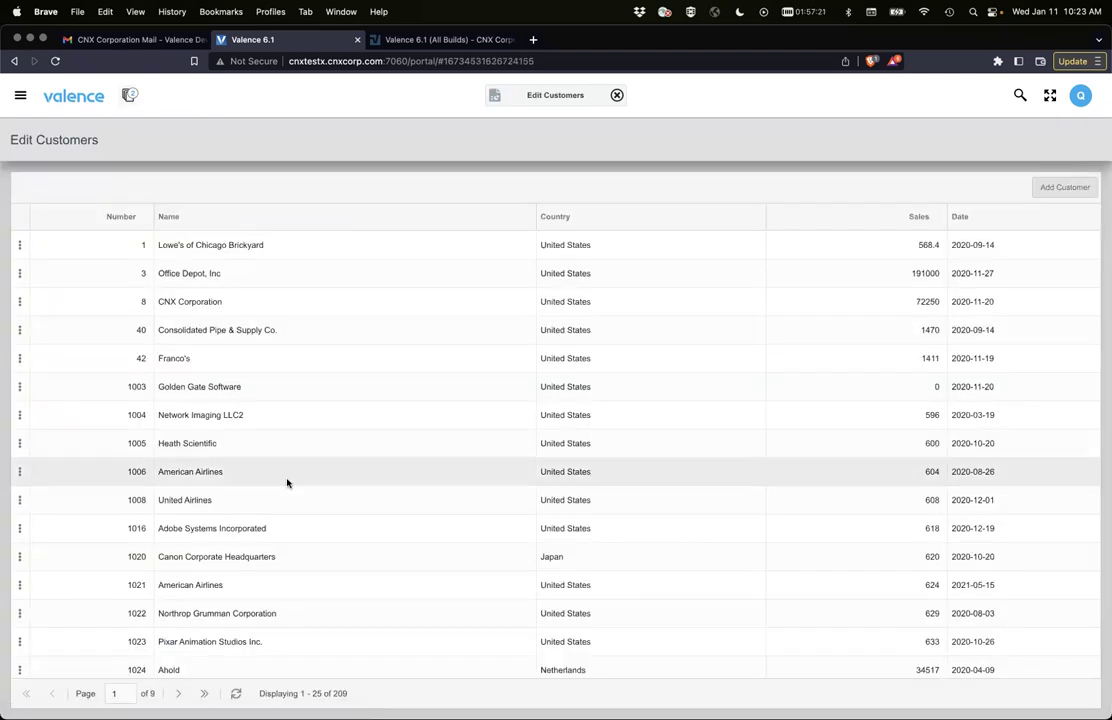